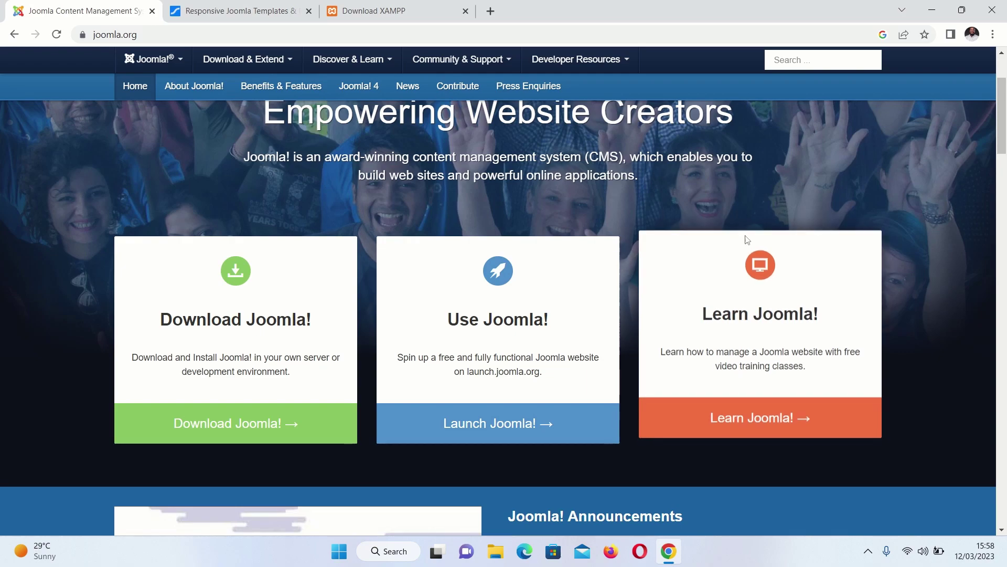
Switch Chrome to the 'Download XAMPP' tab showing apachefriends.org/download.html
click(415, 6)
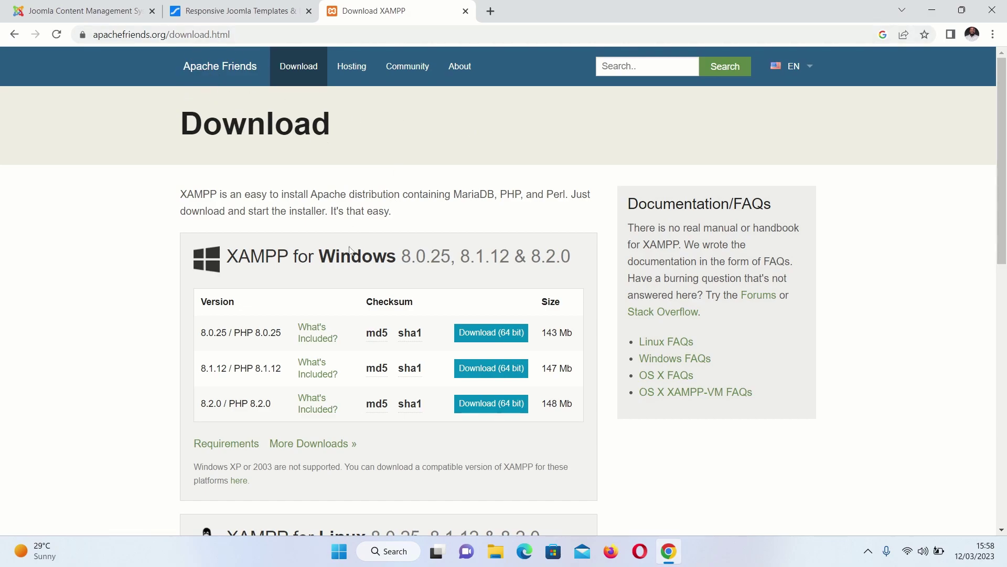
scroll(350, 250, down, 6)
scroll(332, 256, up, 1)
scroll(488, 270, up, 3)
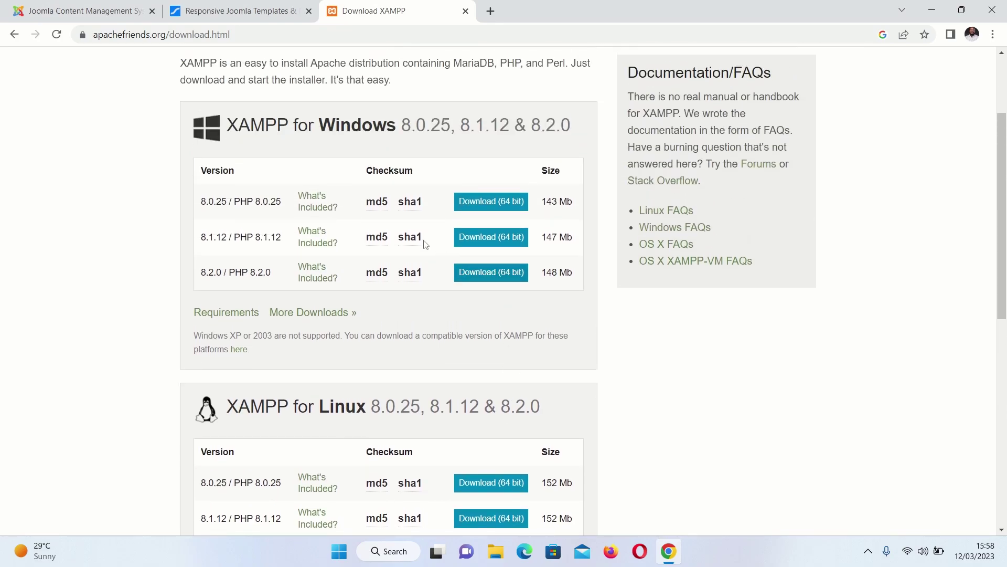
scroll(435, 246, down, 5)
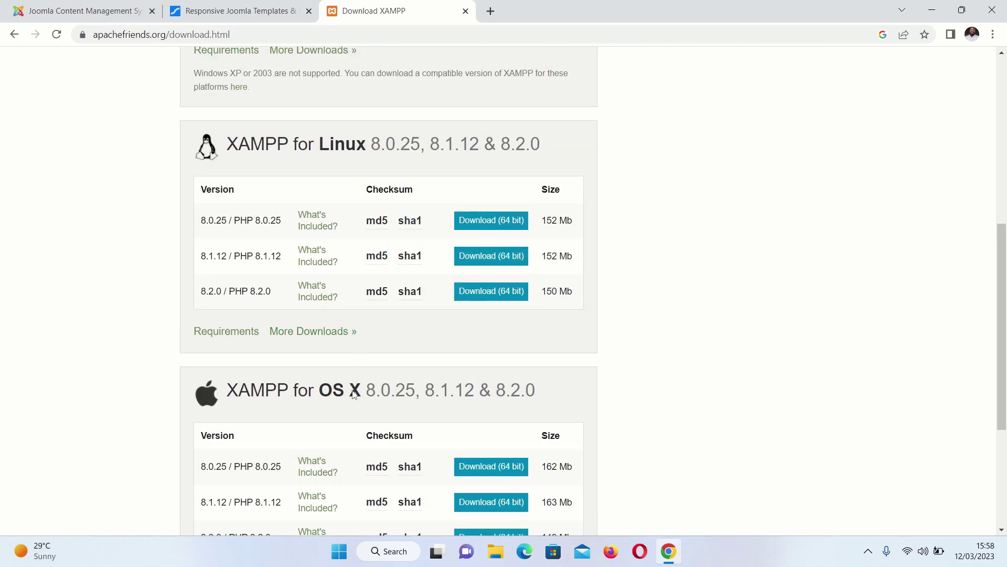
scroll(349, 385, down, 4)
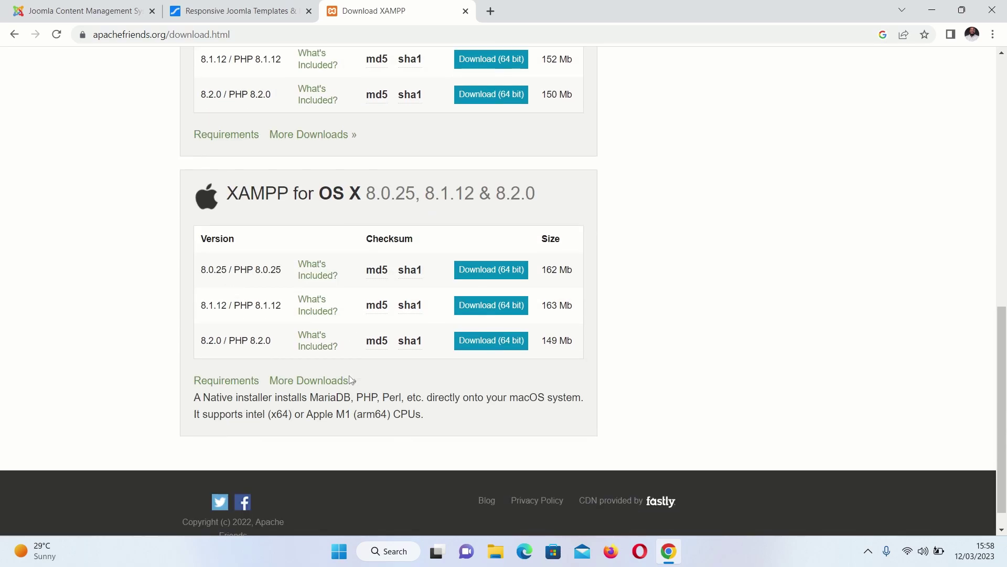
scroll(365, 288, up, 5)
scroll(378, 297, up, 5)
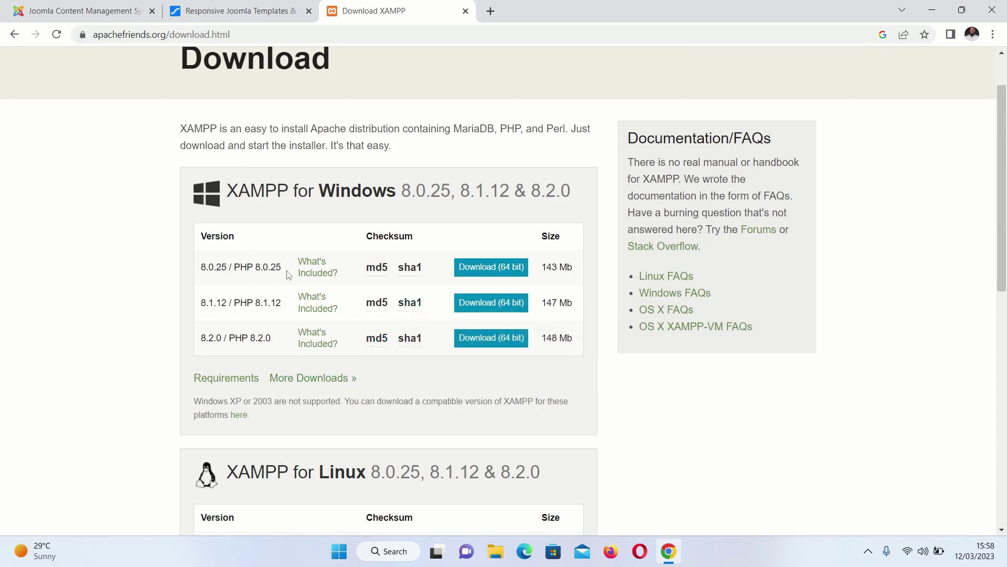
Browse in File Explorer to the C:\xampp folder on Local Disk (C:)
click(496, 551)
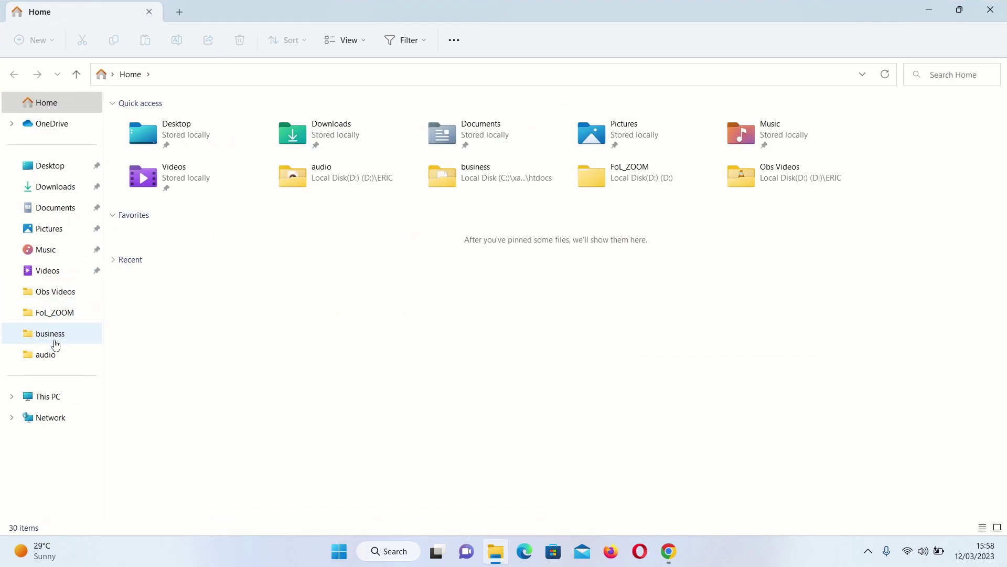
click(47, 397)
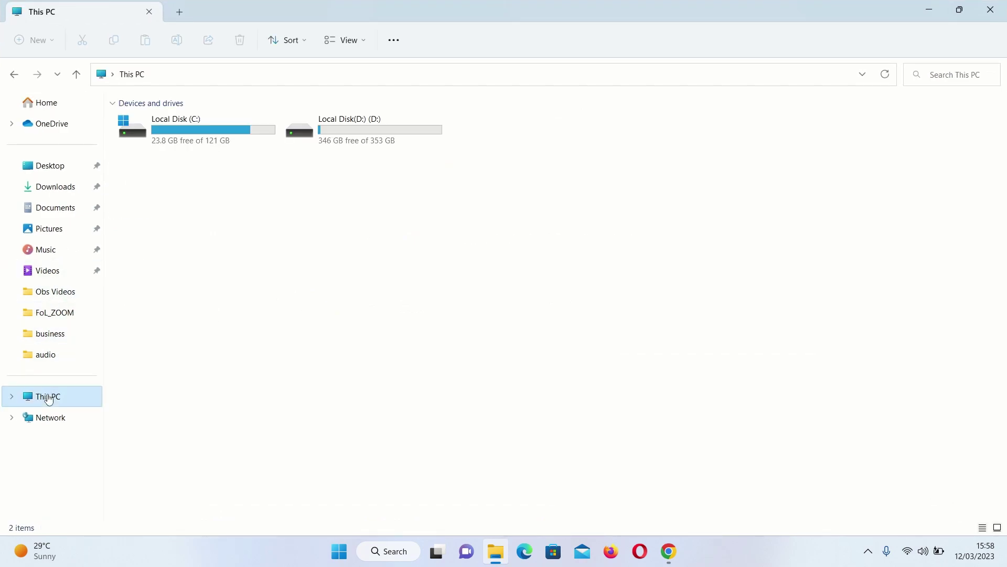
double_click(178, 127)
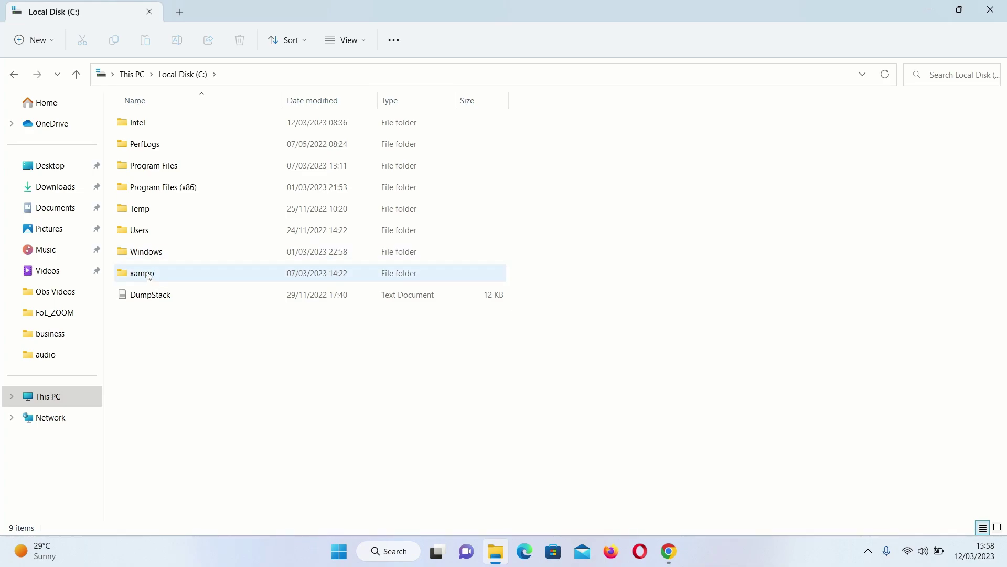
double_click(146, 278)
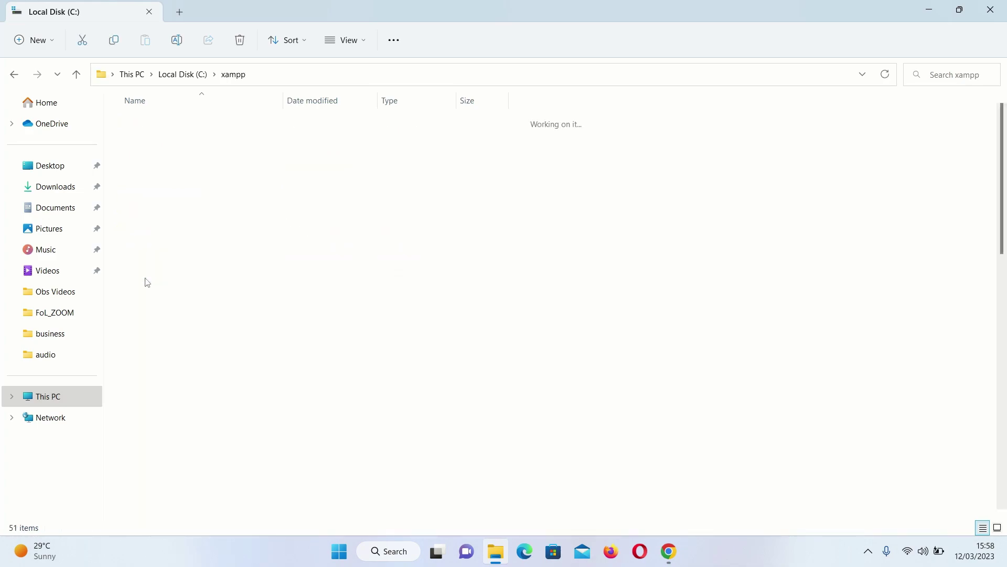
scroll(211, 371, down, 11)
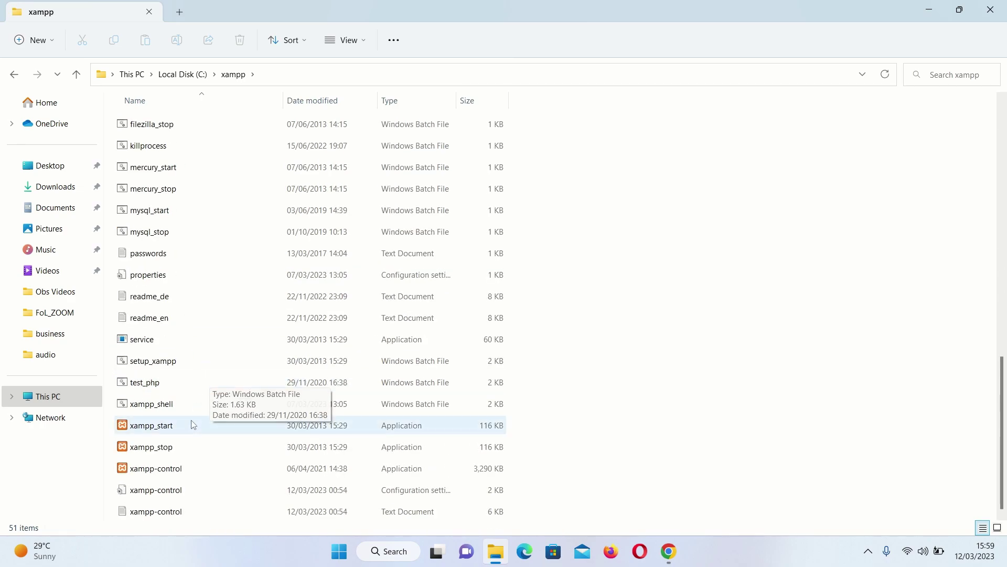
Launch xampp-control, bring the XAMPP Control Panel up from the tray, then minimize it
double_click(182, 466)
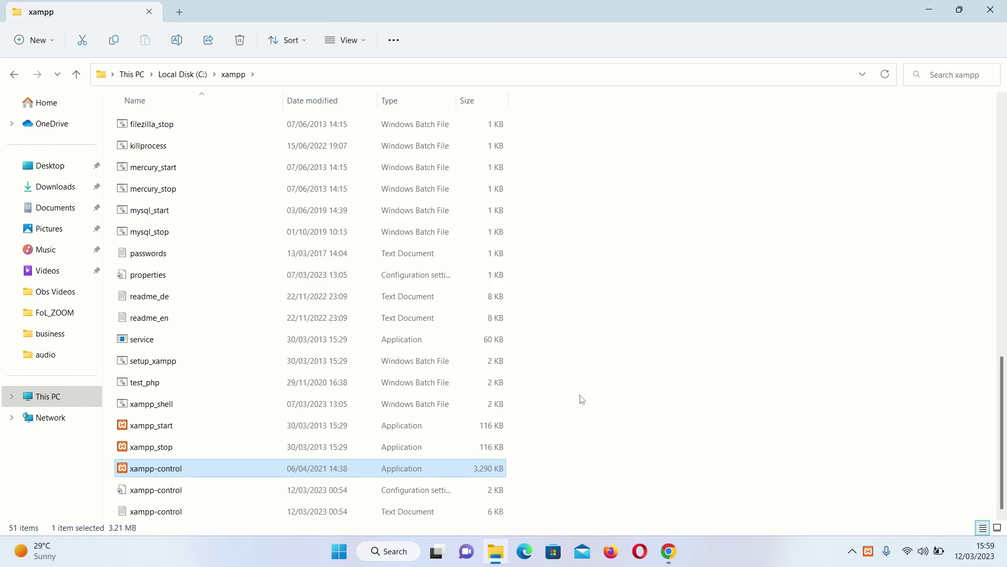
right_click(867, 552)
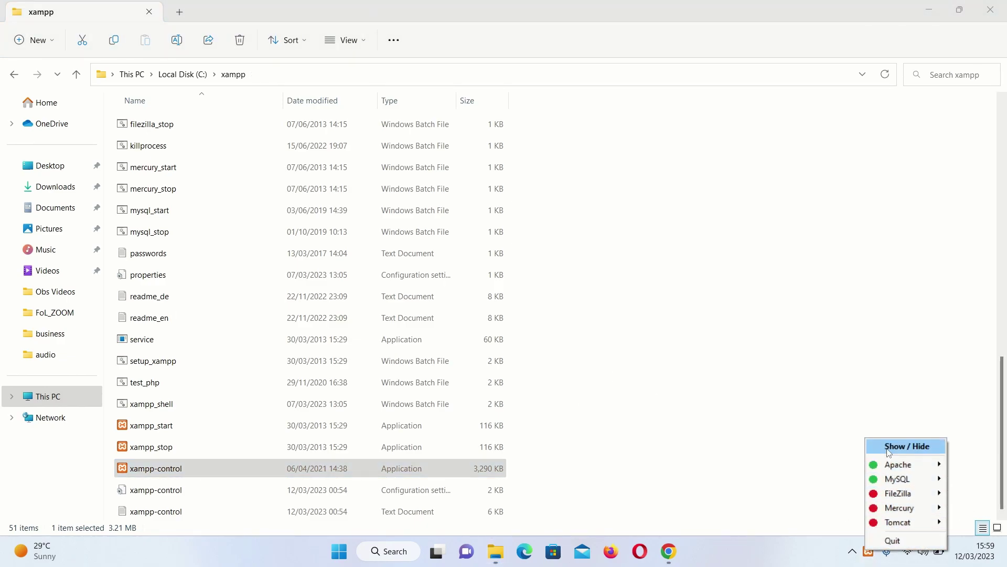
click(892, 447)
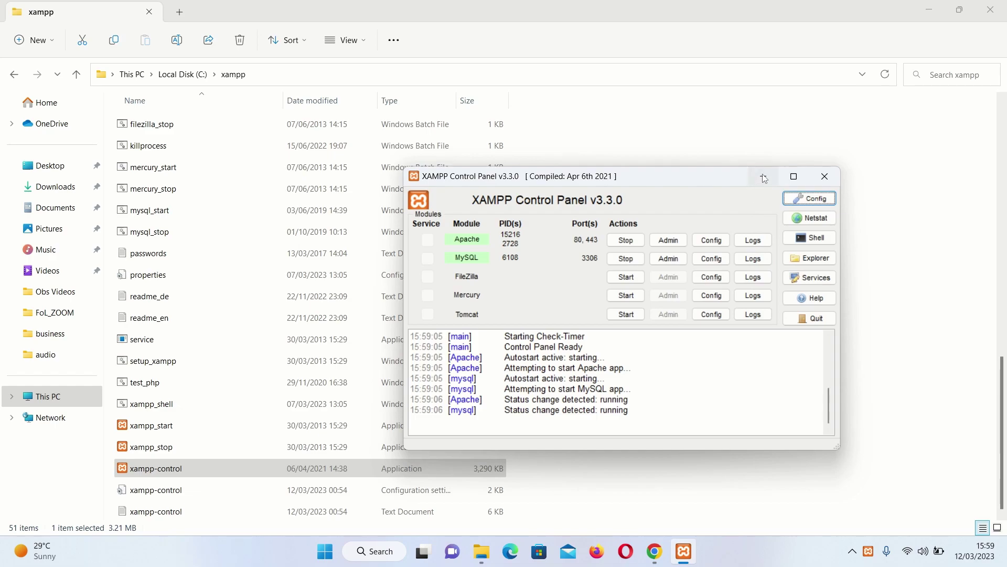
click(764, 177)
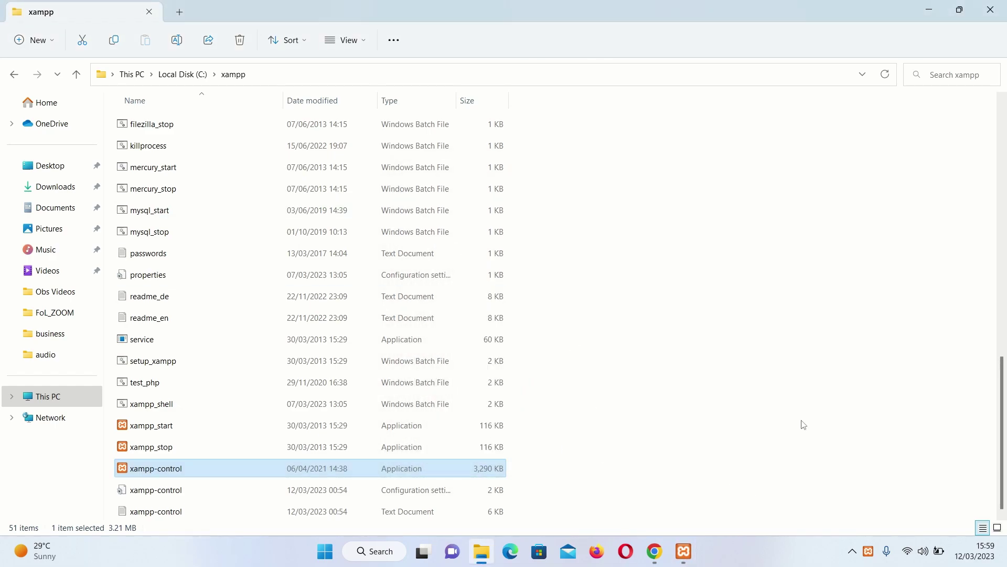
scroll(628, 349, up, 10)
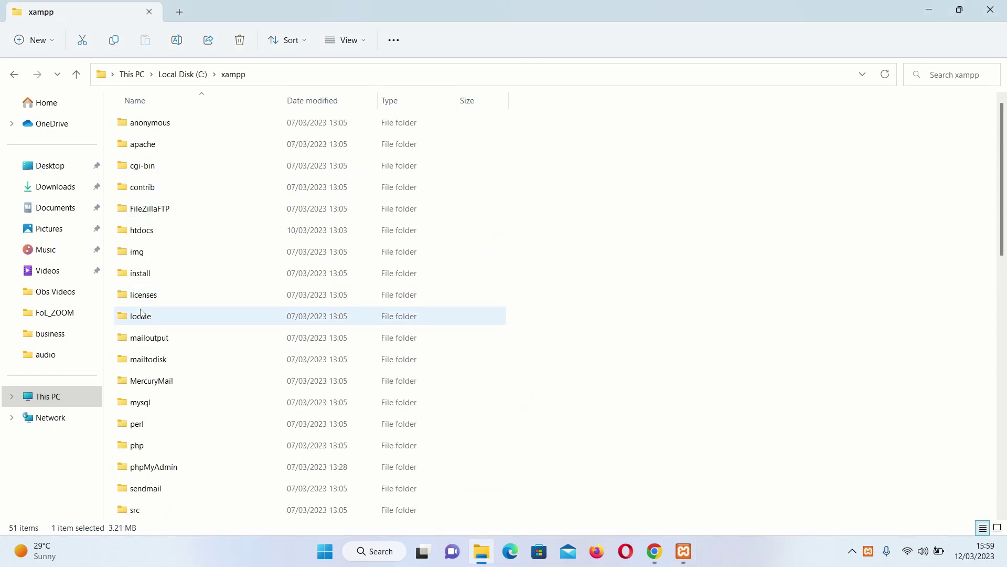
Create a new folder named 'startup' inside C:\xampp\htdocs
double_click(152, 232)
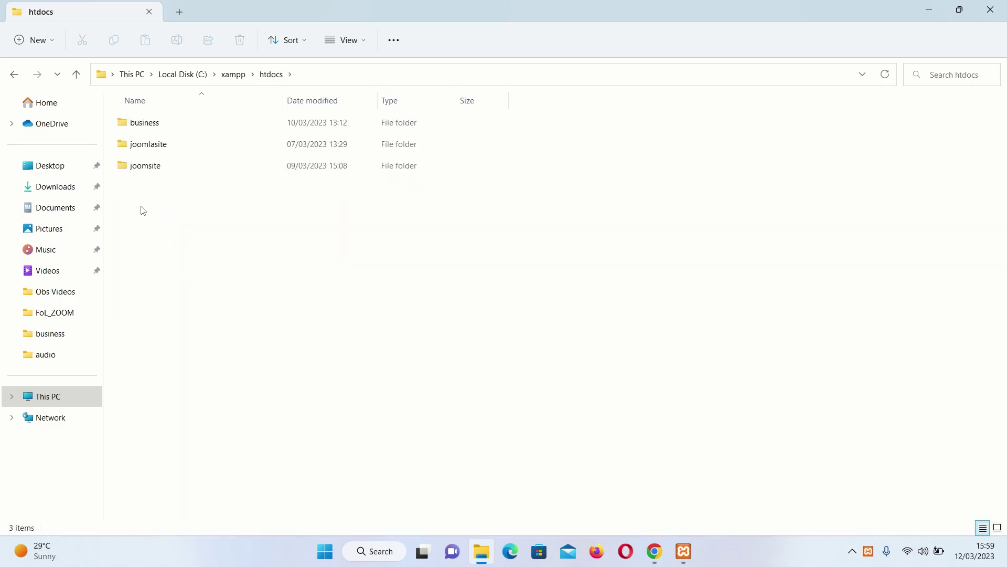
right_click(143, 210)
mouse_move(189, 317)
click(357, 314)
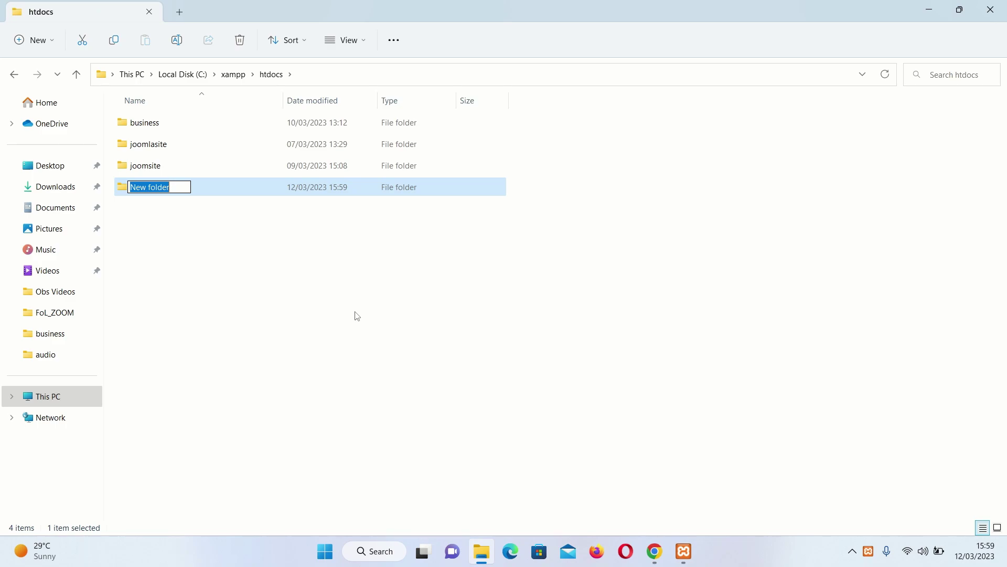
text(startup)
click(194, 274)
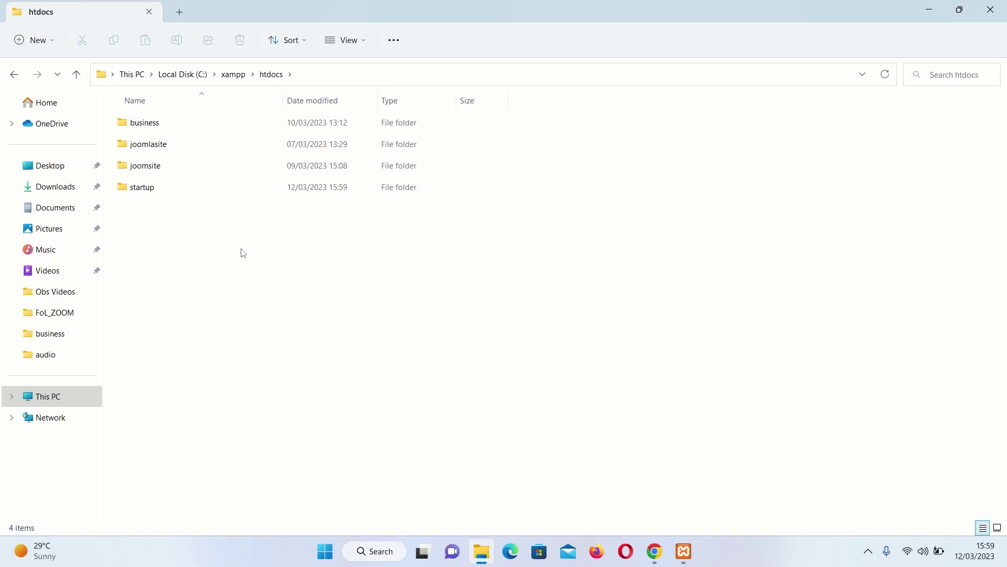
click(373, 552)
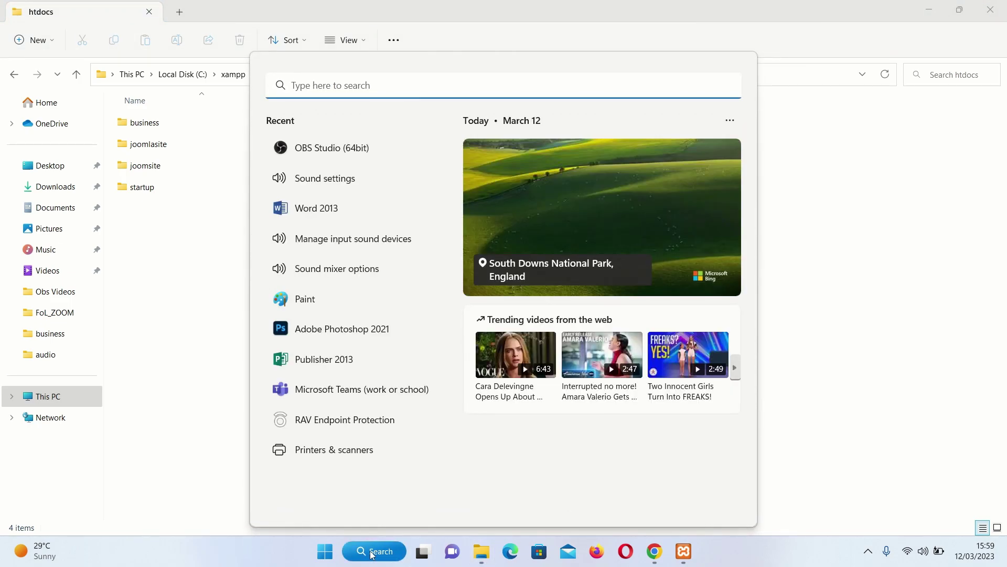
Run Notepad++ as administrator and paste a copy of the business VirtualHost block into httpd-vhosts.conf
text(note)
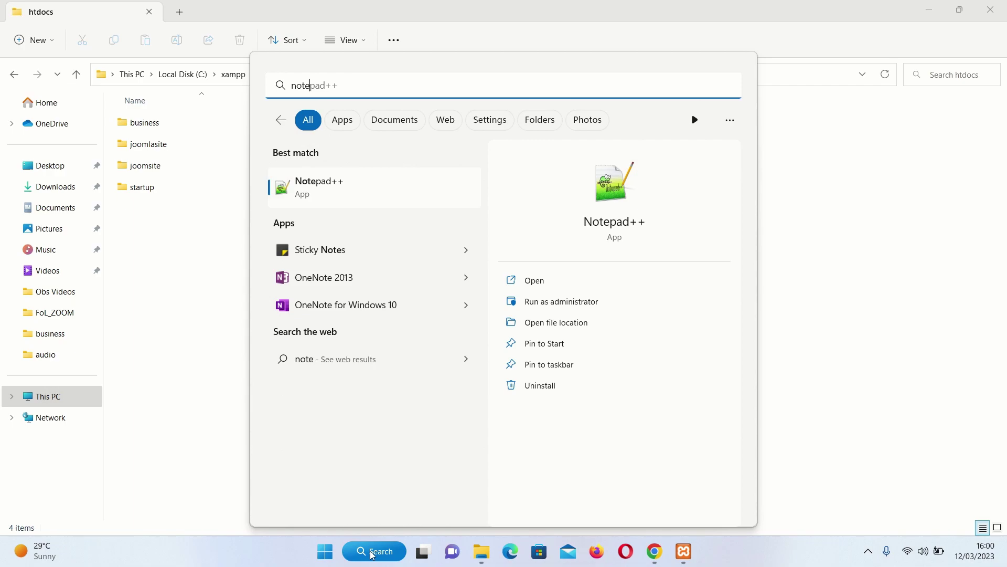
right_click(325, 184)
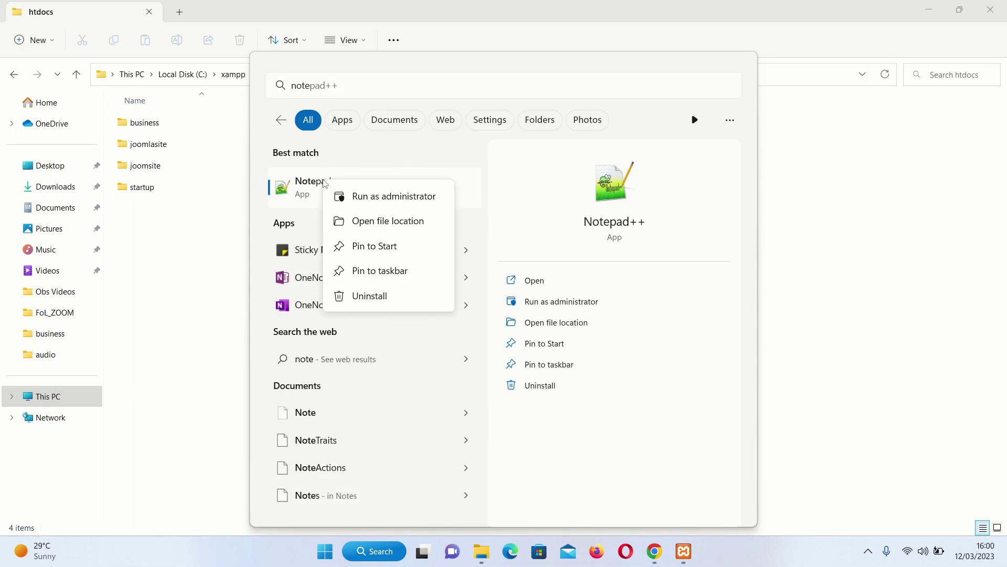
click(399, 198)
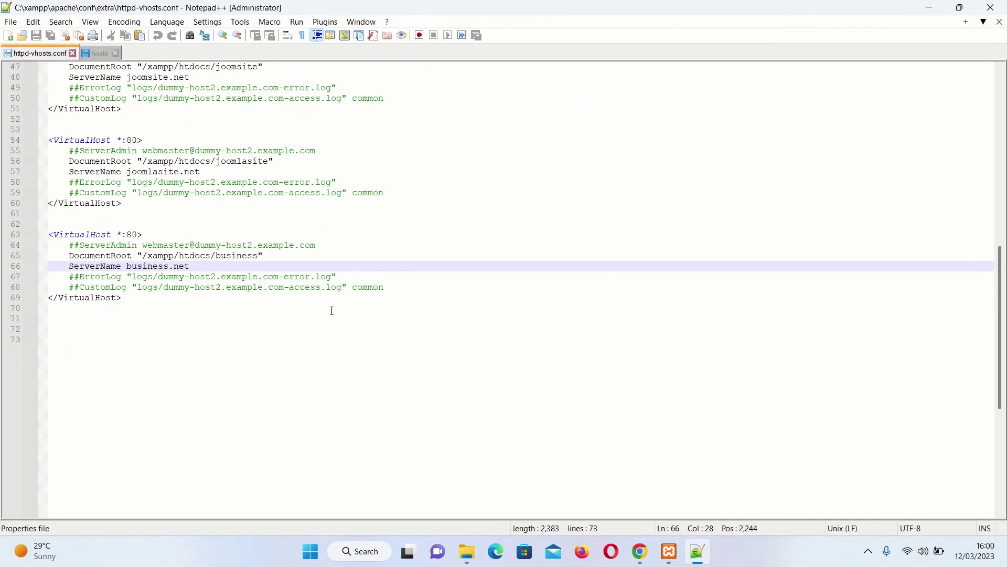
click(164, 353)
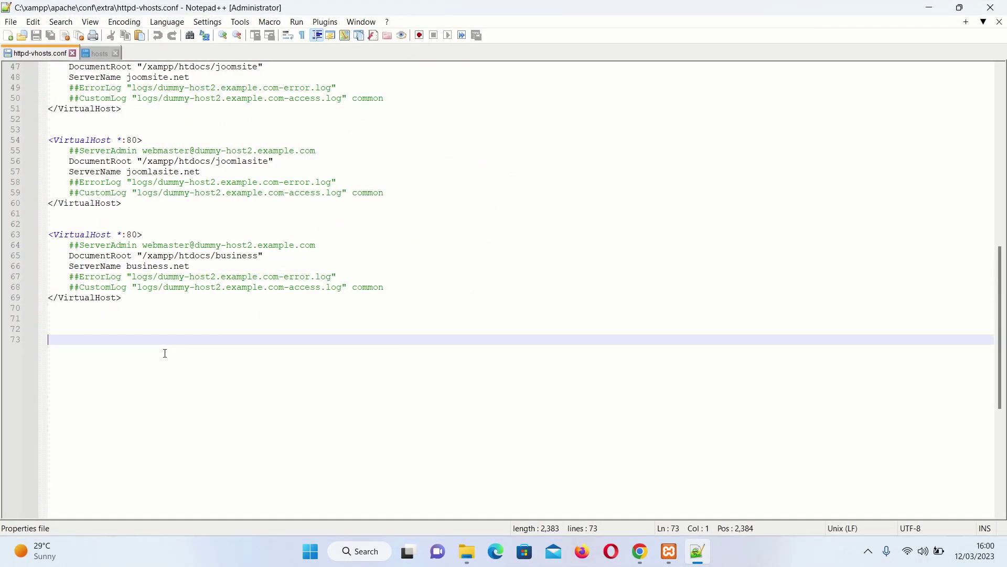
drag(146, 297, 32, 237)
key(ctrl+c)
click(137, 297)
key(Return)
key(Return)
key(ctrl+v)
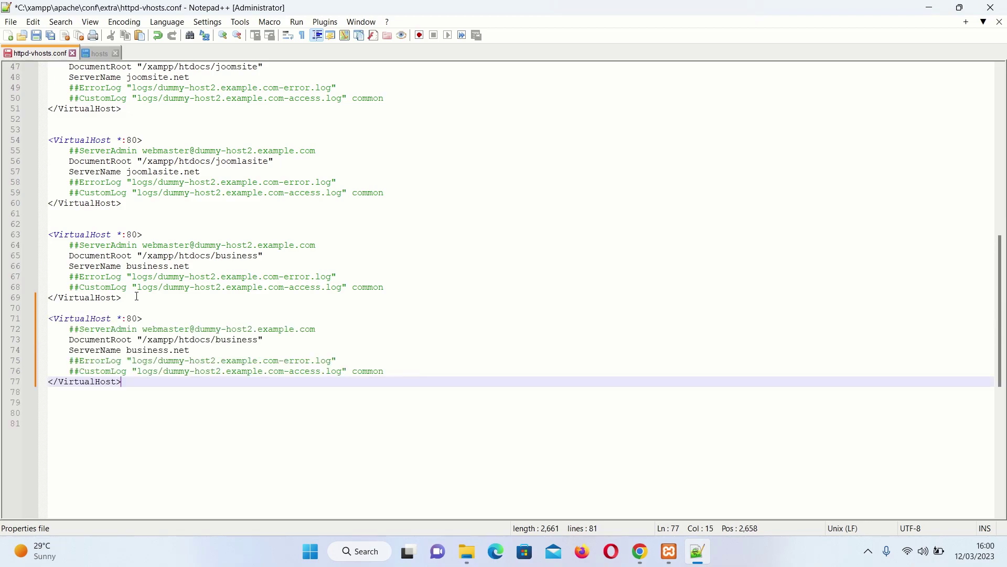
Set the new block's DocumentRoot to /xampp/htdocs/startup and ServerName to startup.net, then save
click(257, 342)
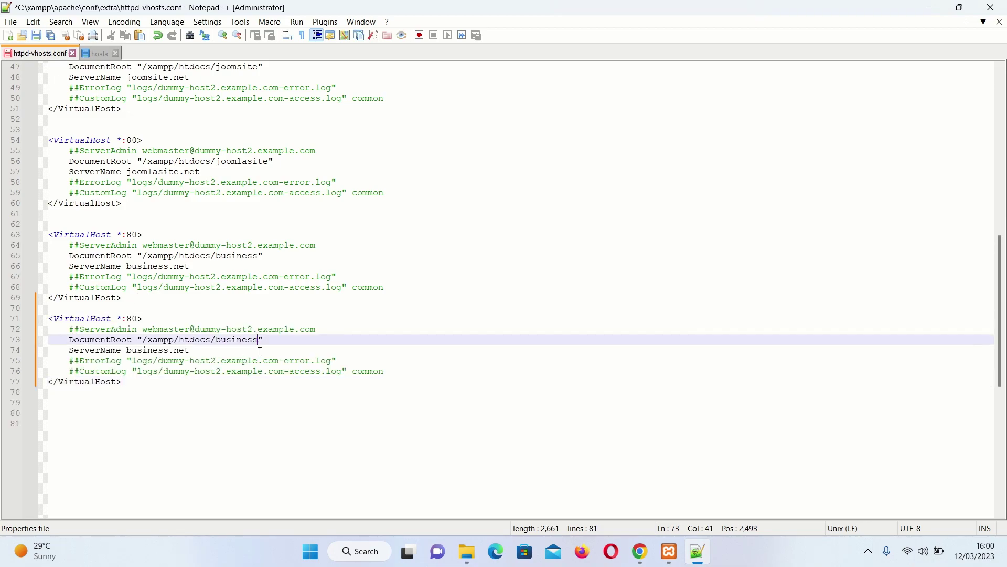
key(BackSpace)
key(BackSpace)
key(BackSpace)
key(BackSpace)
key(BackSpace)
key(BackSpace)
key(BackSpace)
key(BackSpace)
text(sr)
key(BackSpace)
text(tartup)
drag(169, 351, 127, 351)
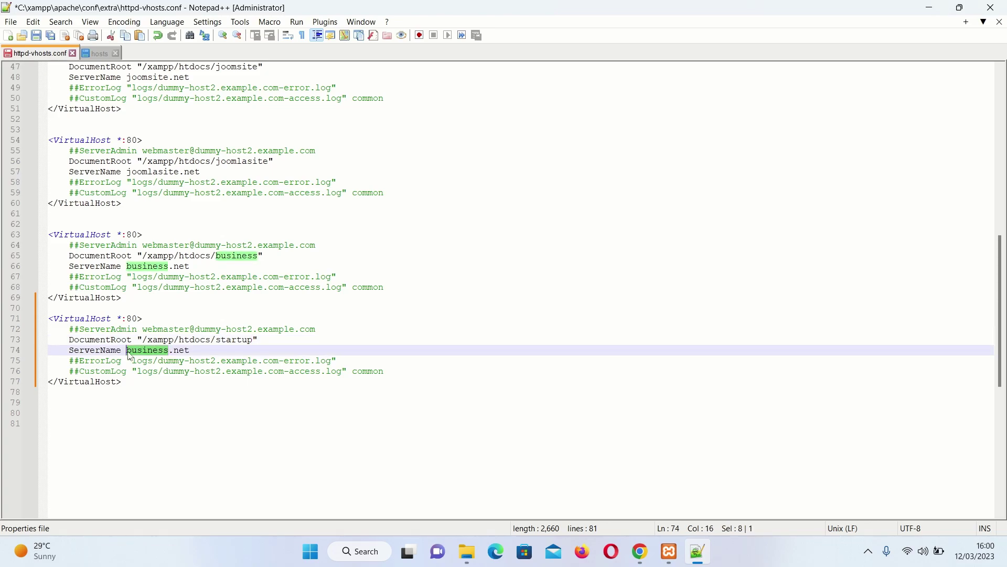
text(s)
key(BackSpace)
text(st)
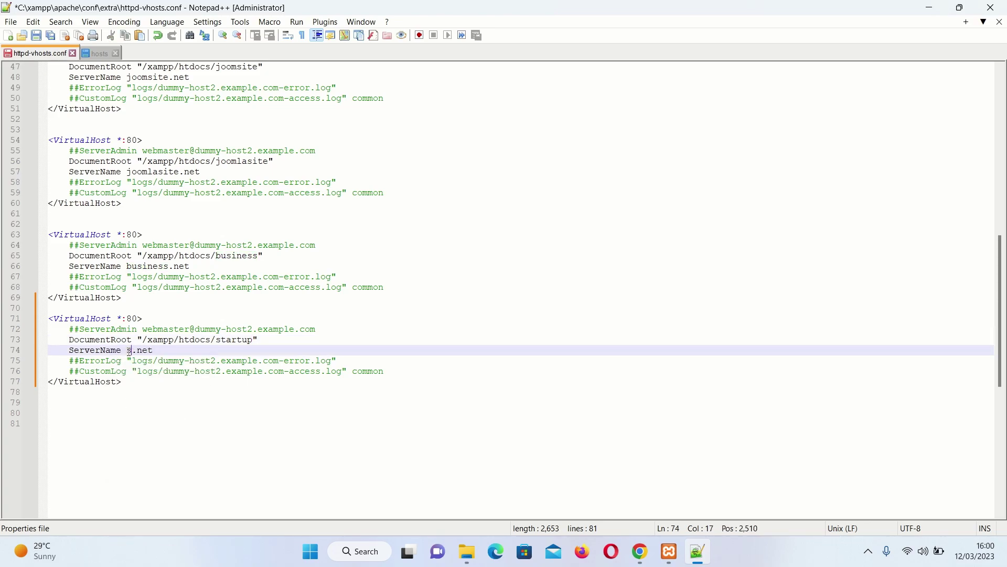
text(artup)
click(211, 349)
click(36, 35)
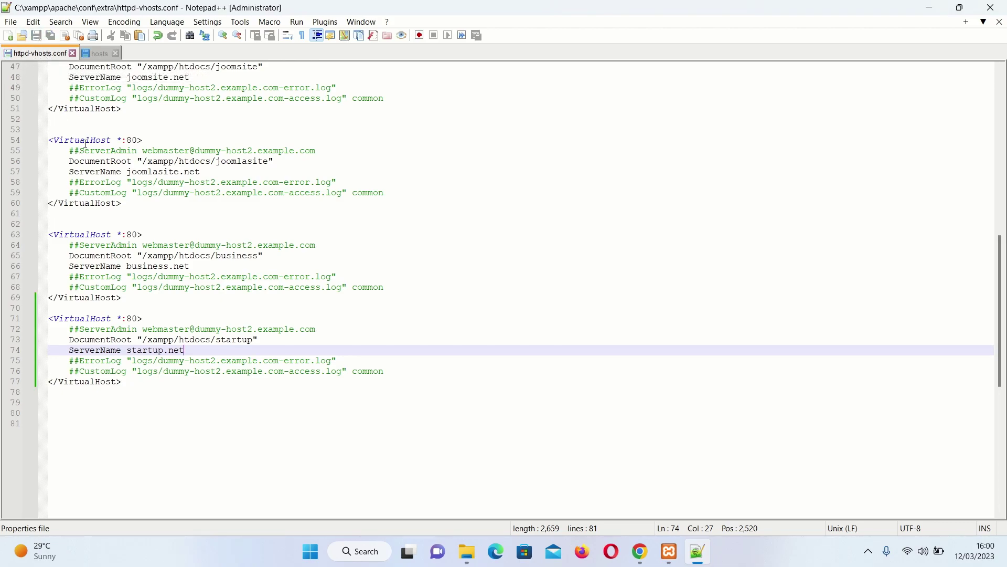
Duplicate the business.net entry onto a new line in the hosts file
click(97, 53)
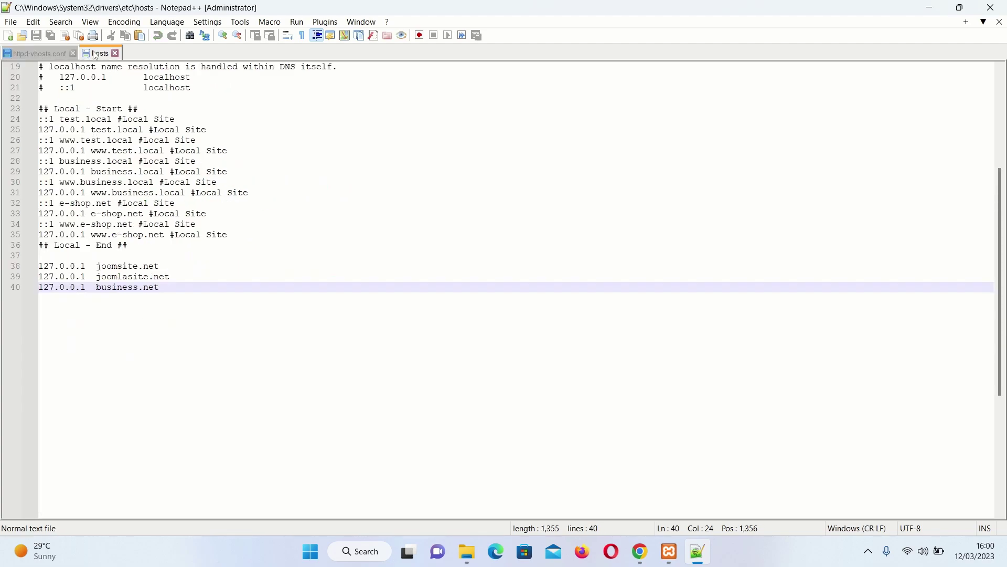
click(184, 246)
triple_click(169, 293)
key(ctrl+c)
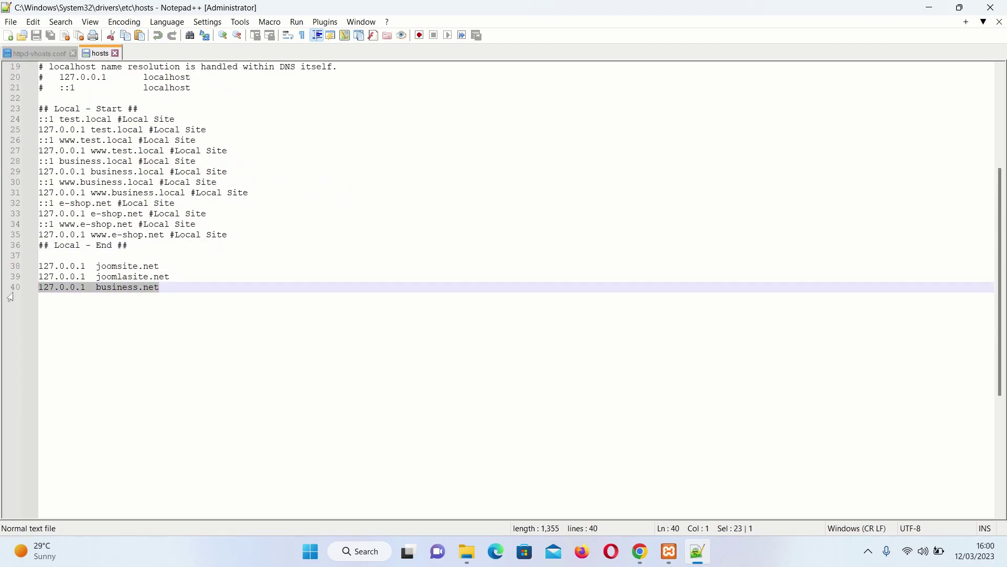
click(169, 285)
key(Return)
key(ctrl+v)
Change the new hosts line to map 127.0.0.1 to startup.net and save the file
click(140, 302)
key(BackSpace)
key(BackSpace)
key(BackSpace)
key(BackSpace)
key(BackSpace)
key(BackSpace)
key(BackSpace)
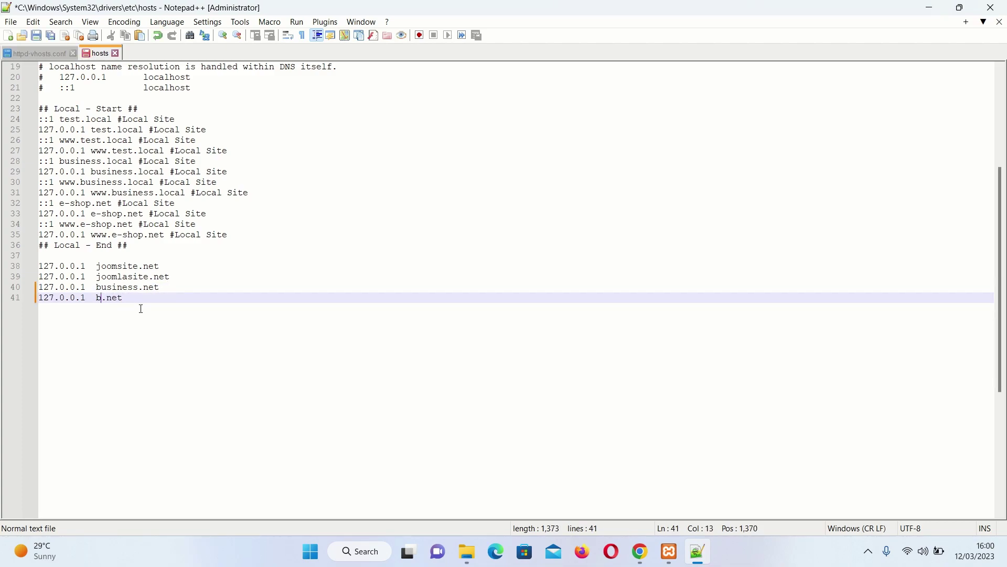
key(BackSpace)
text(startup)
click(159, 288)
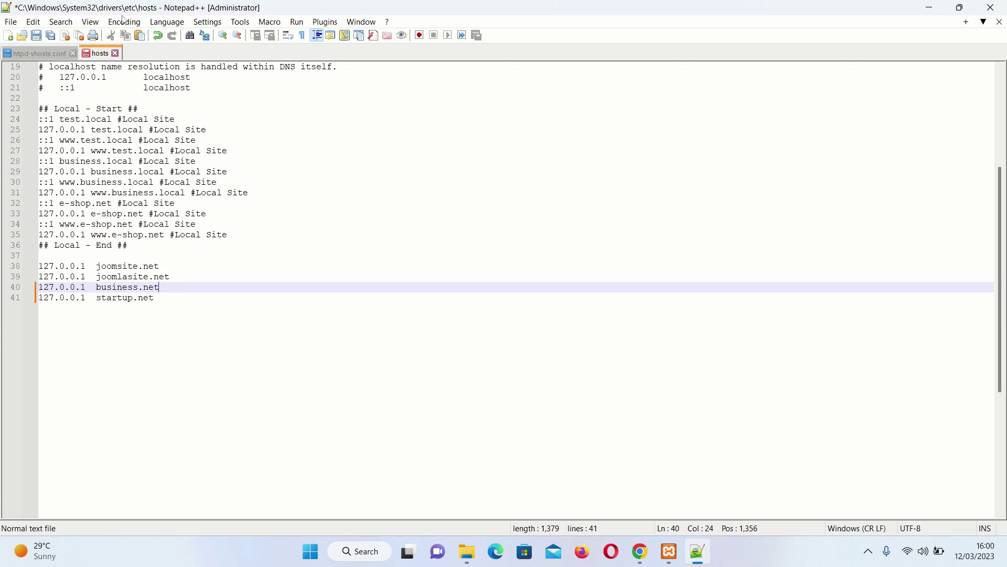
click(36, 35)
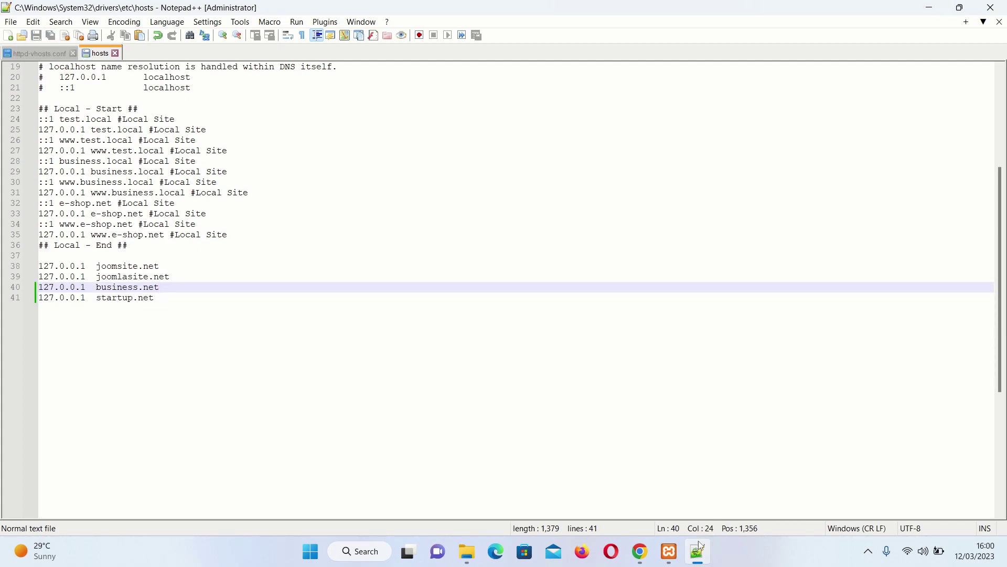
click(669, 550)
Stop and restart Apache in the XAMPP Control Panel, then minimize the panel
click(626, 240)
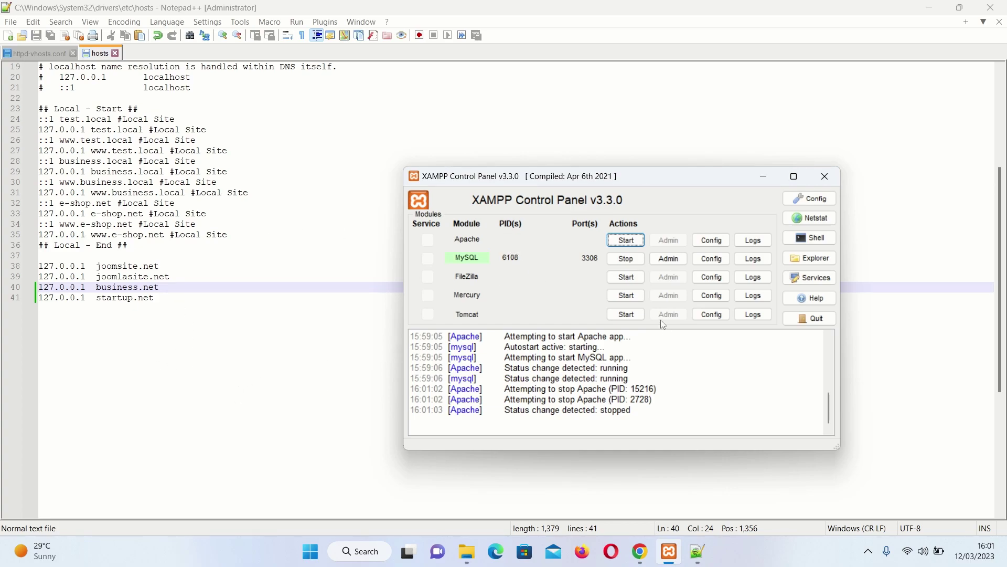
click(626, 240)
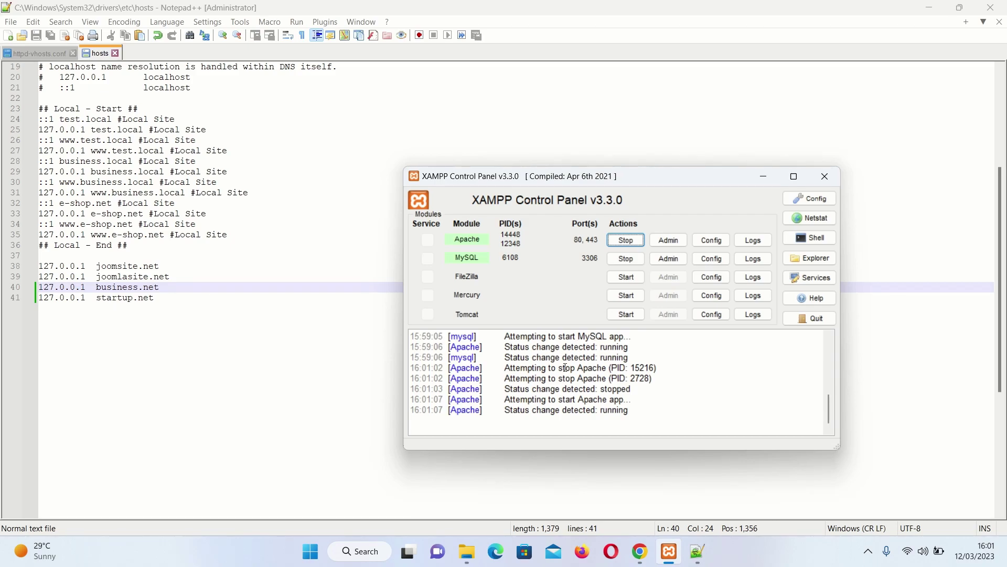
click(763, 177)
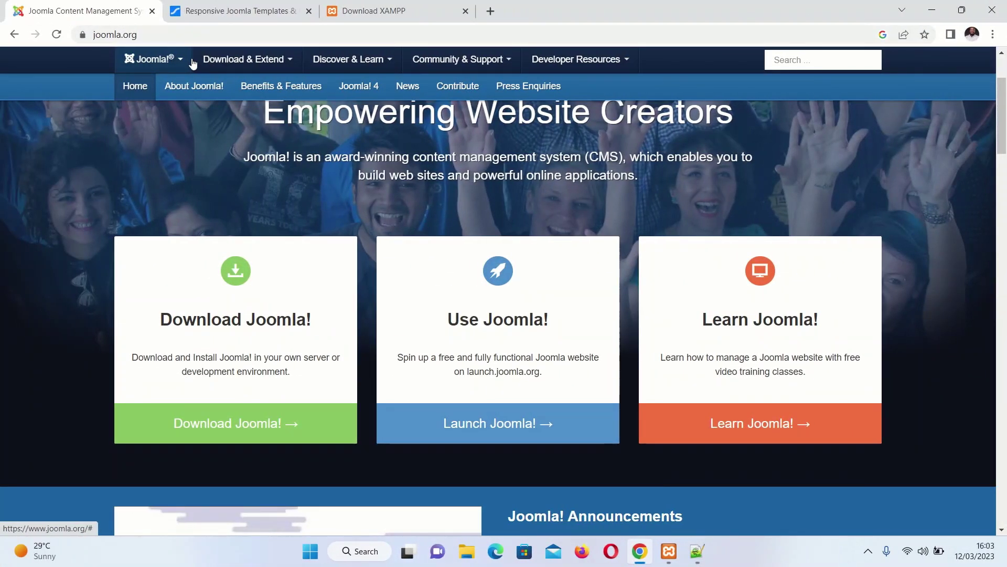
Open the Helix framework product page on the JoomShaper site
scroll(458, 211, up, 1)
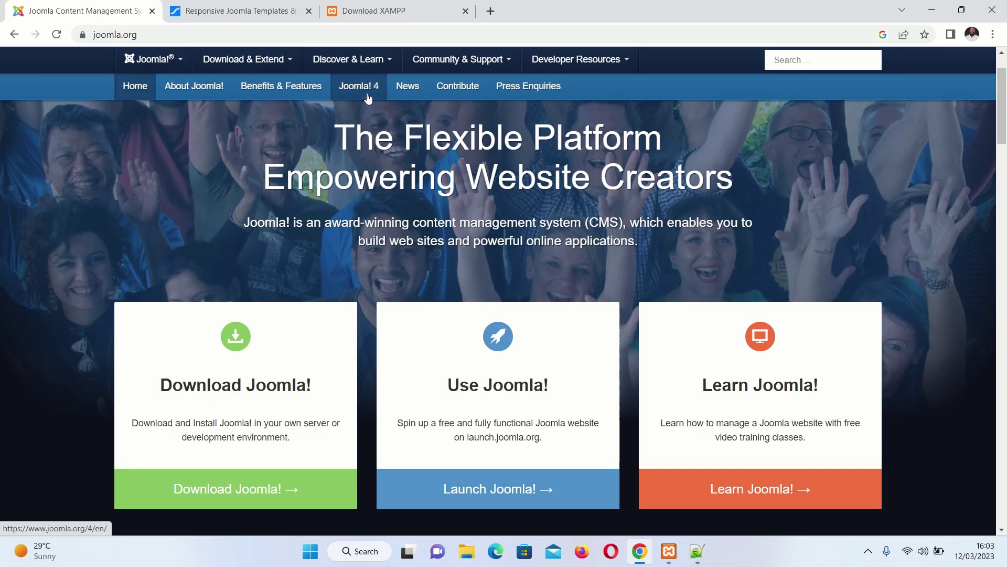
click(238, 11)
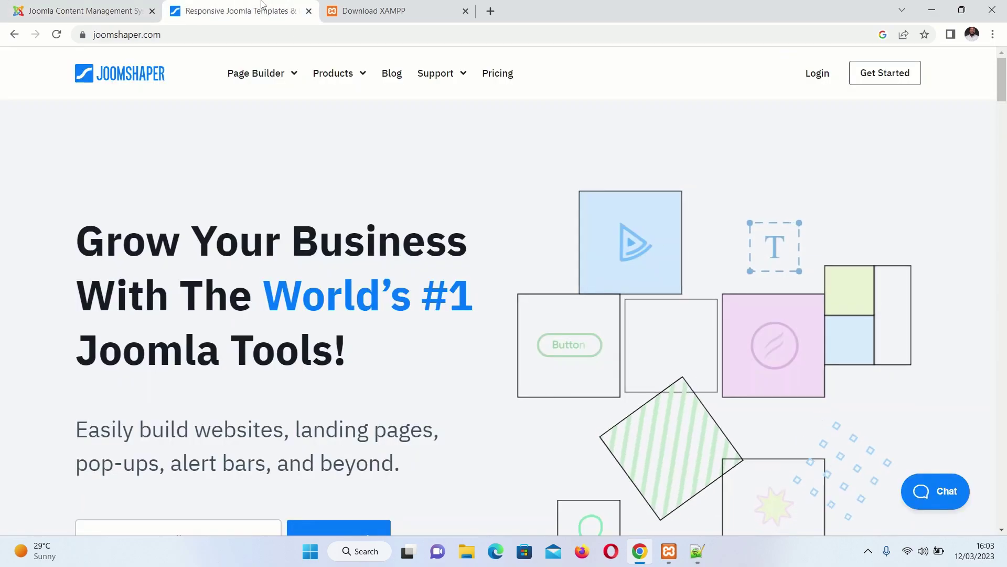
mouse_move(334, 76)
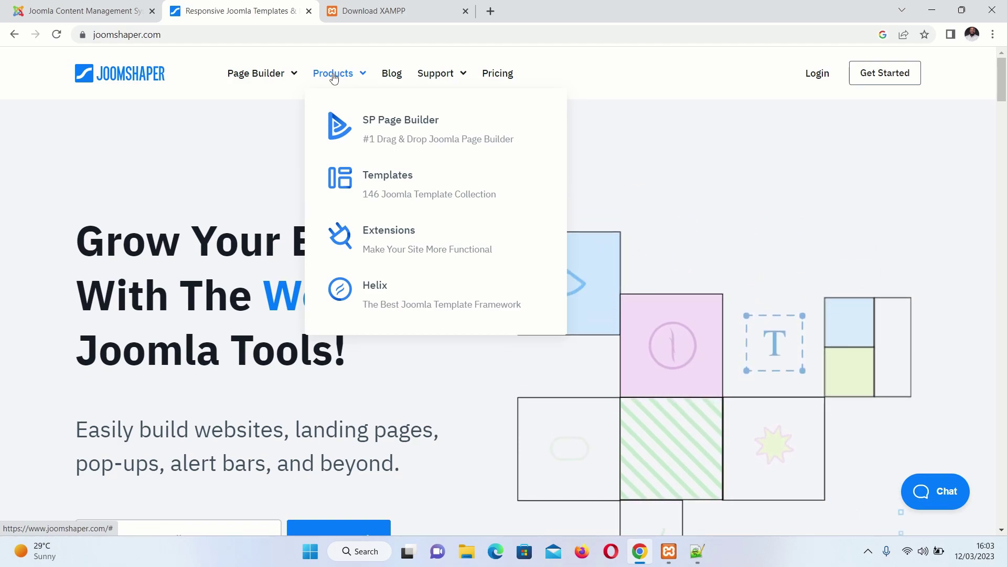
click(414, 295)
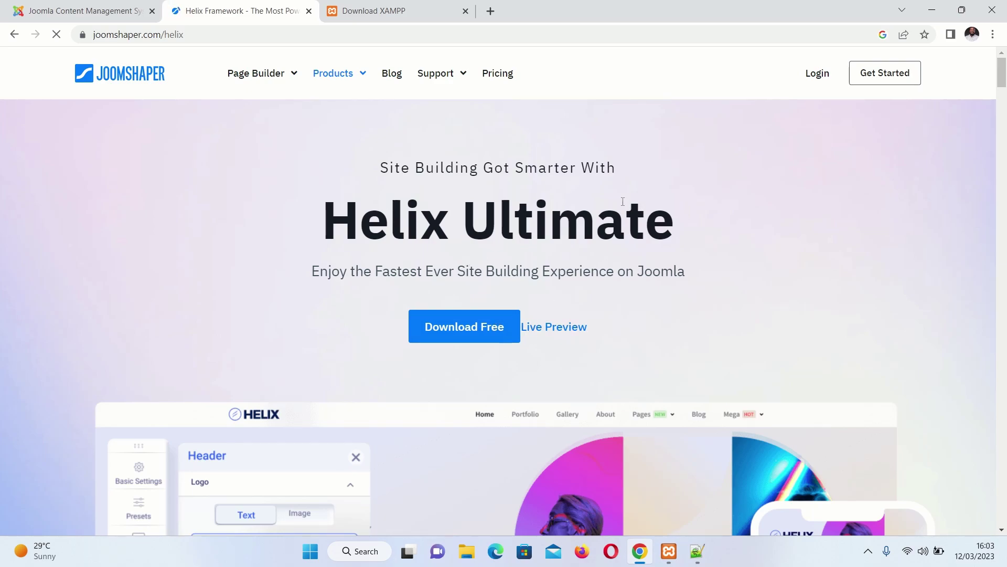
Scroll through the Helix Ultimate page to review its home variations, templates and features
scroll(597, 274, down, 10)
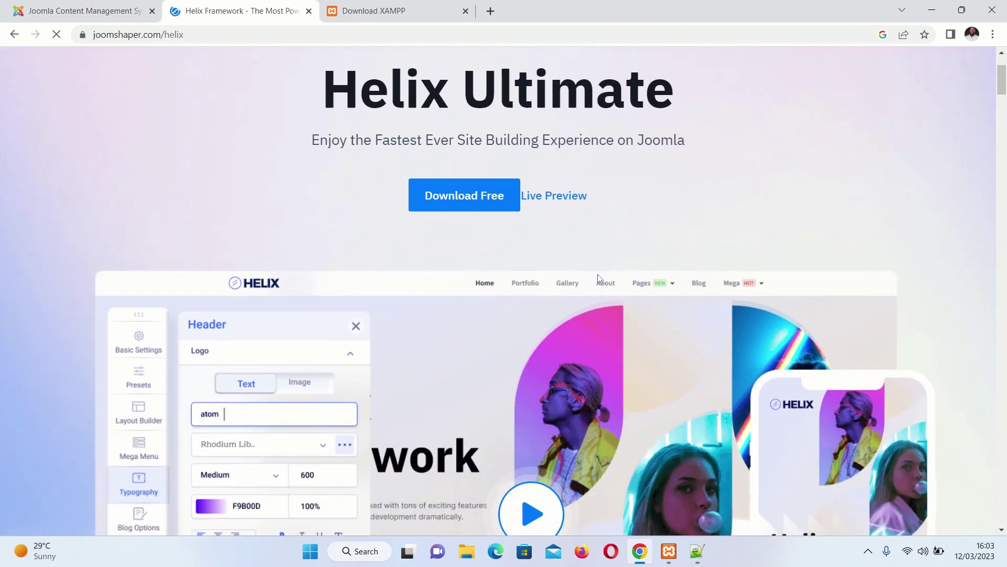
scroll(589, 287, down, 3)
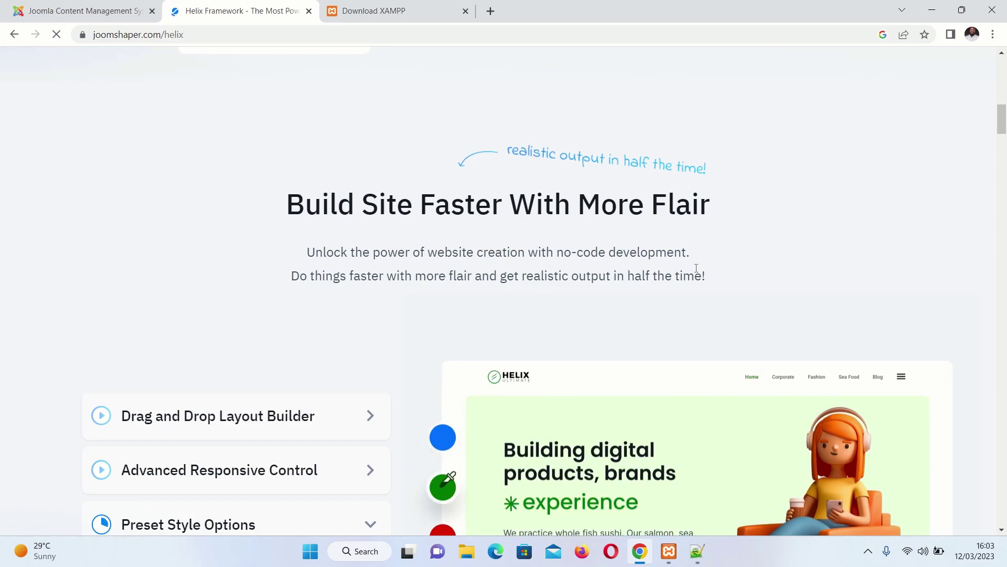
scroll(472, 289, down, 1)
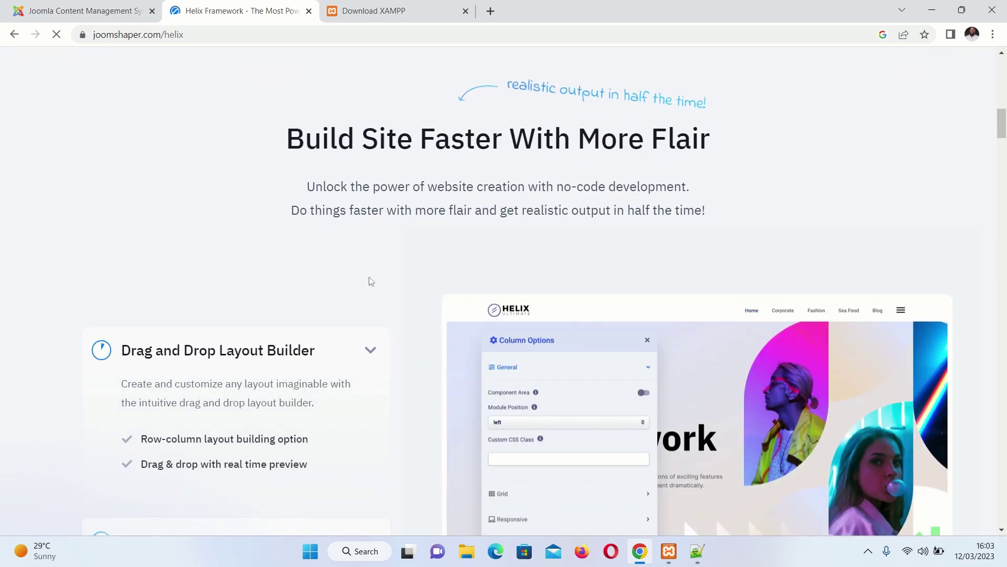
scroll(256, 268, down, 1)
scroll(256, 268, down, 1)
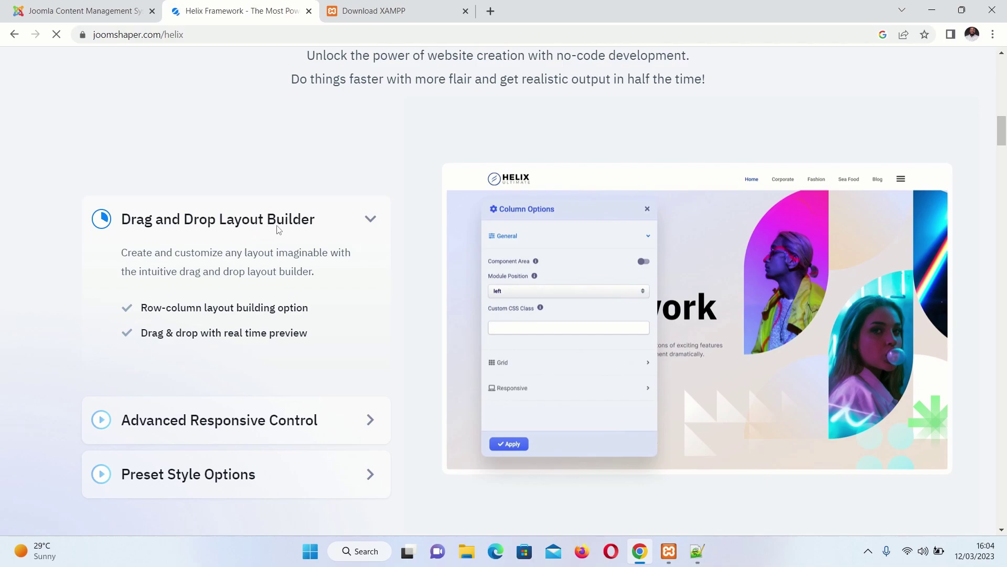
scroll(323, 235, down, 3)
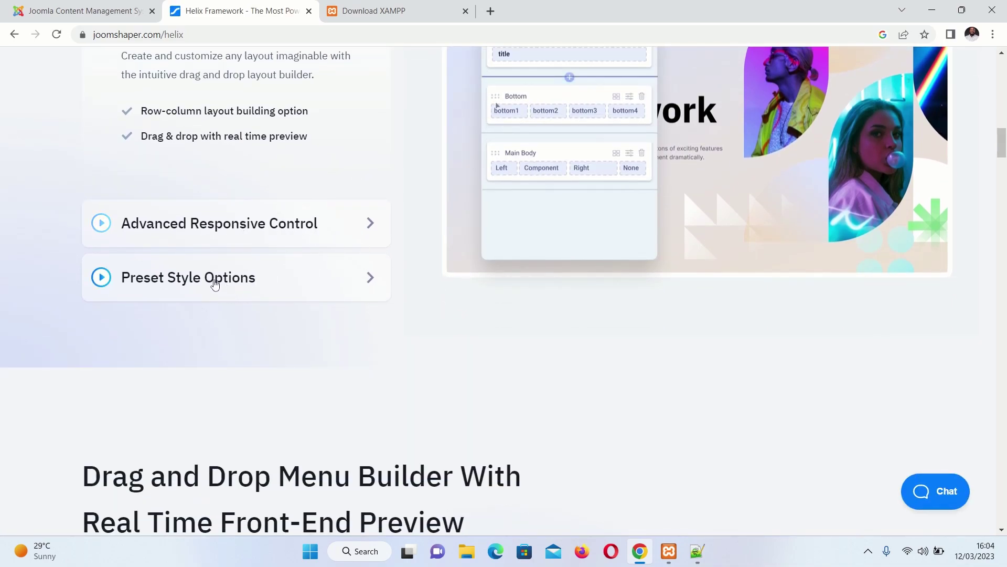
scroll(272, 294, down, 4)
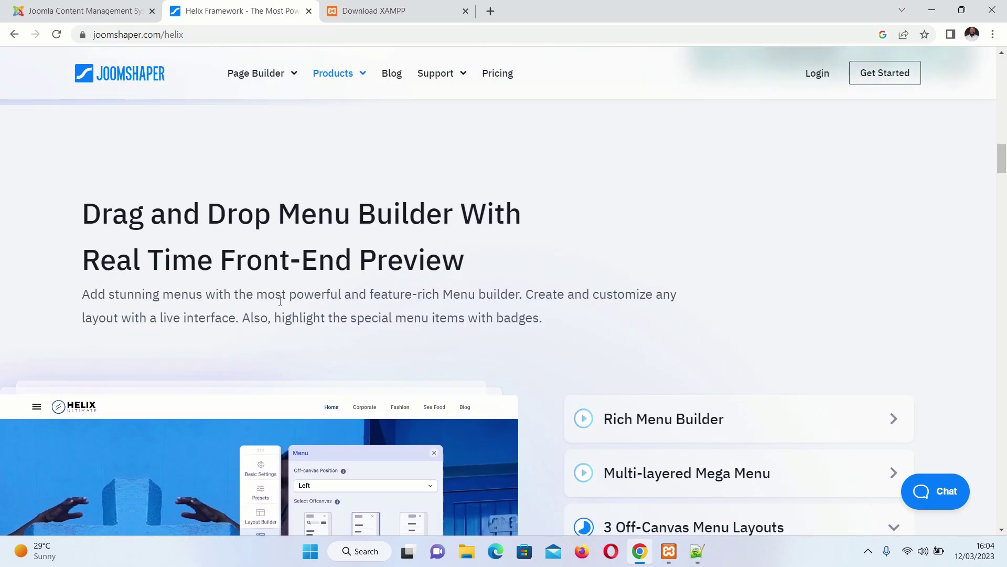
scroll(550, 293, down, 10)
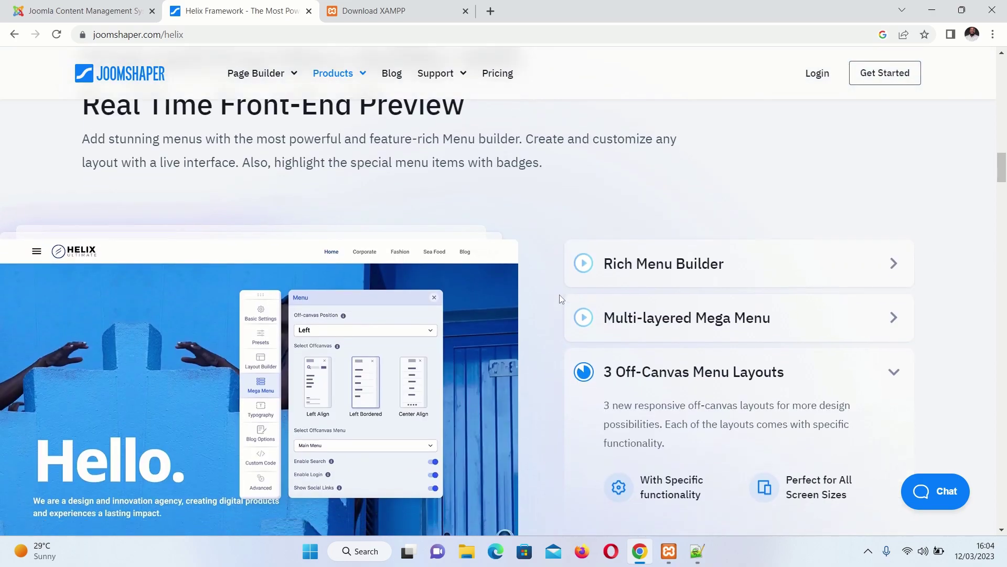
scroll(548, 338, down, 3)
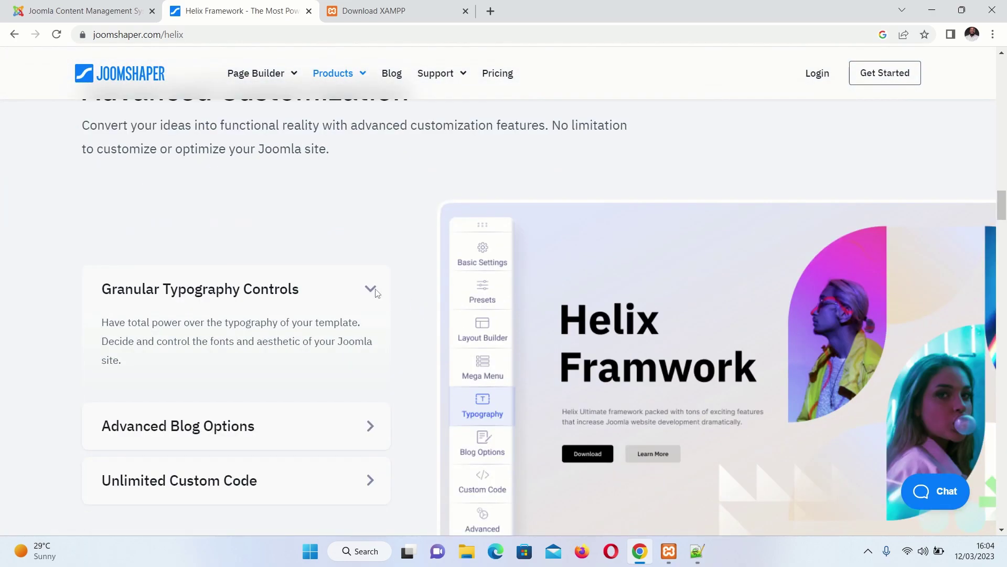
scroll(310, 213, up, 2)
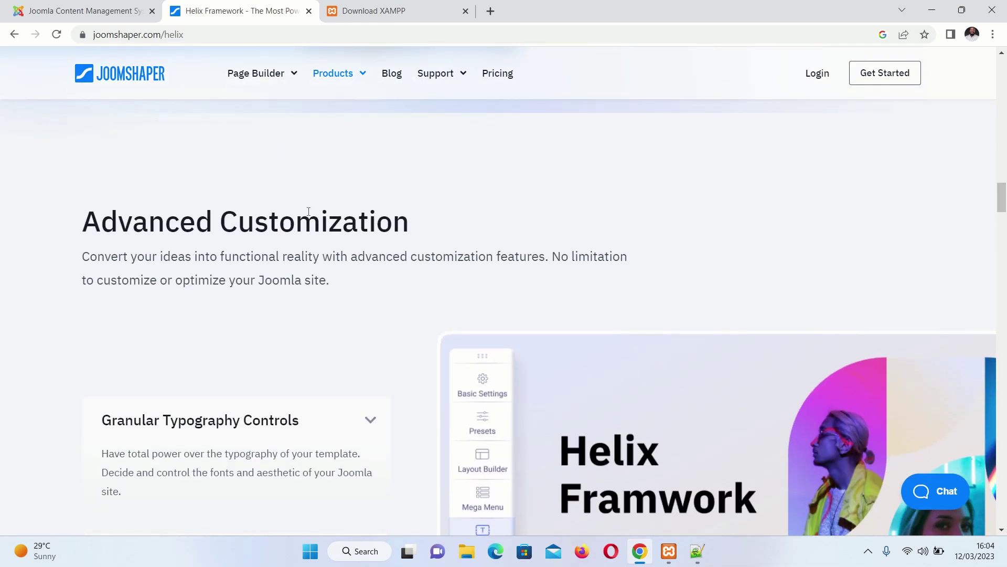
scroll(308, 212, up, 1)
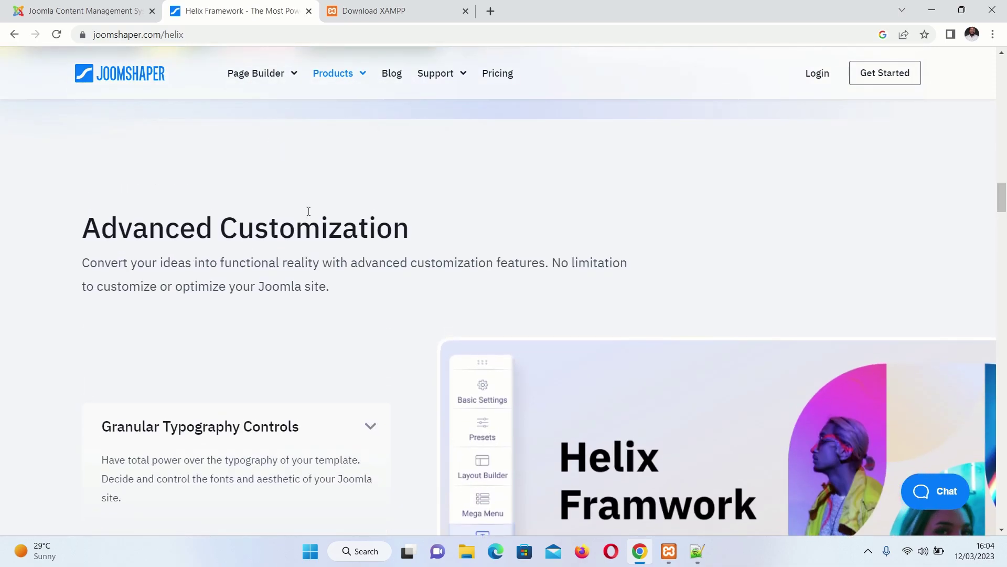
scroll(348, 309, down, 10)
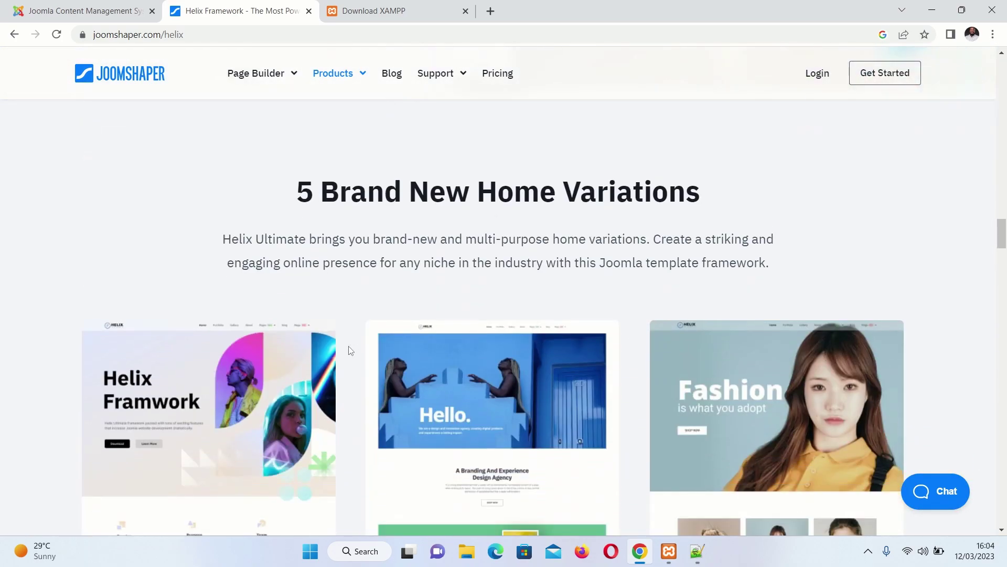
scroll(408, 245, down, 1)
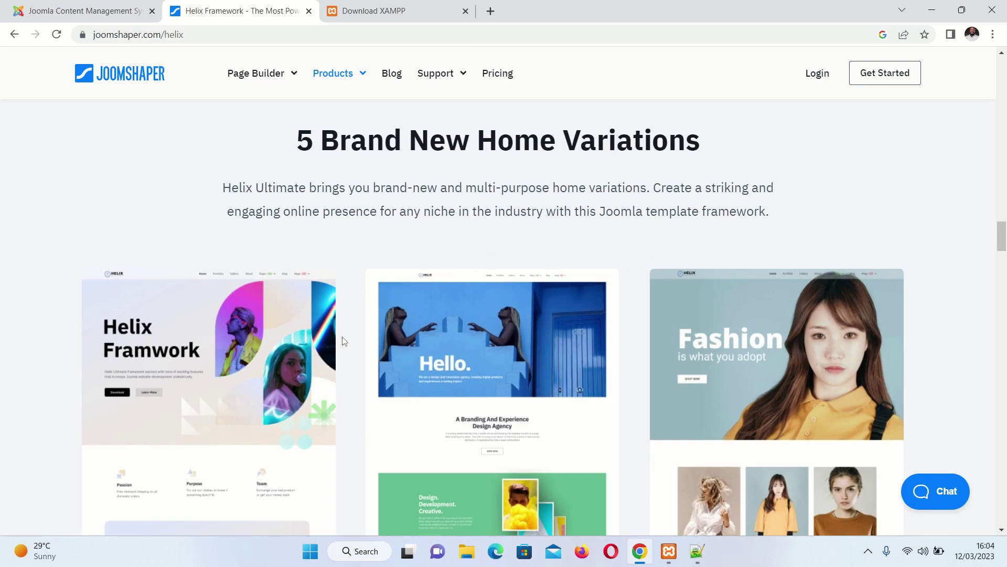
scroll(344, 341, down, 3)
scroll(356, 353, down, 4)
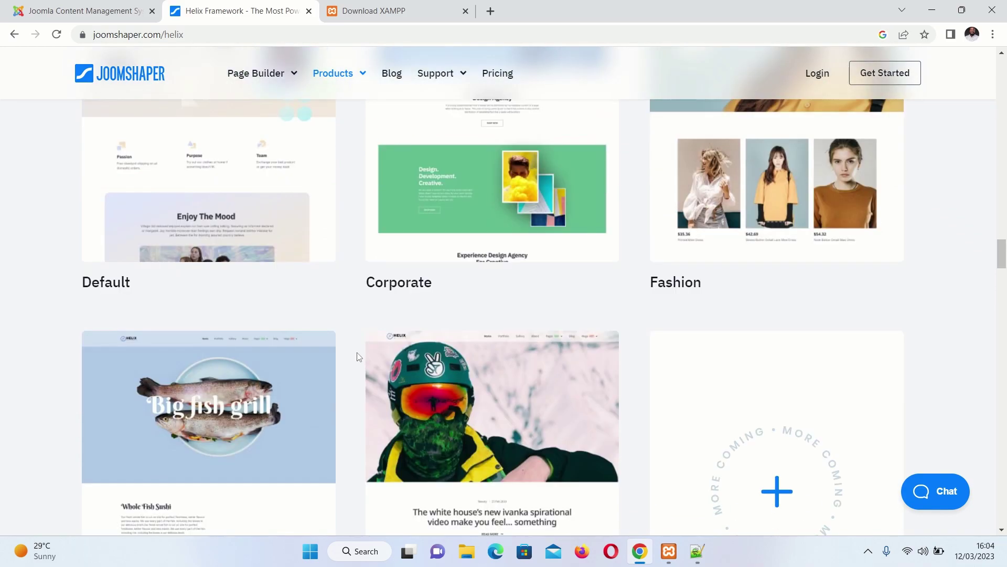
scroll(359, 357, down, 15)
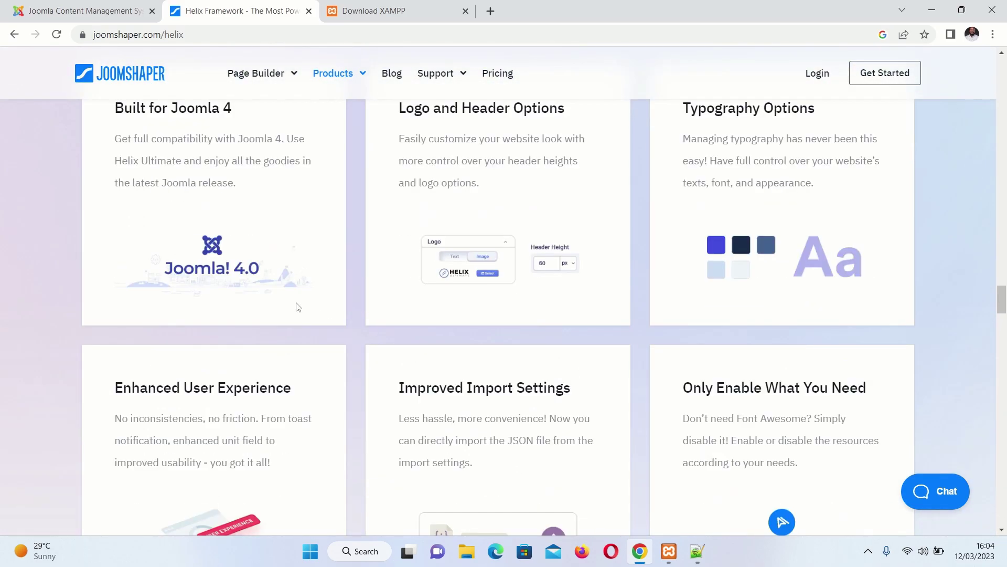
scroll(333, 293, up, 4)
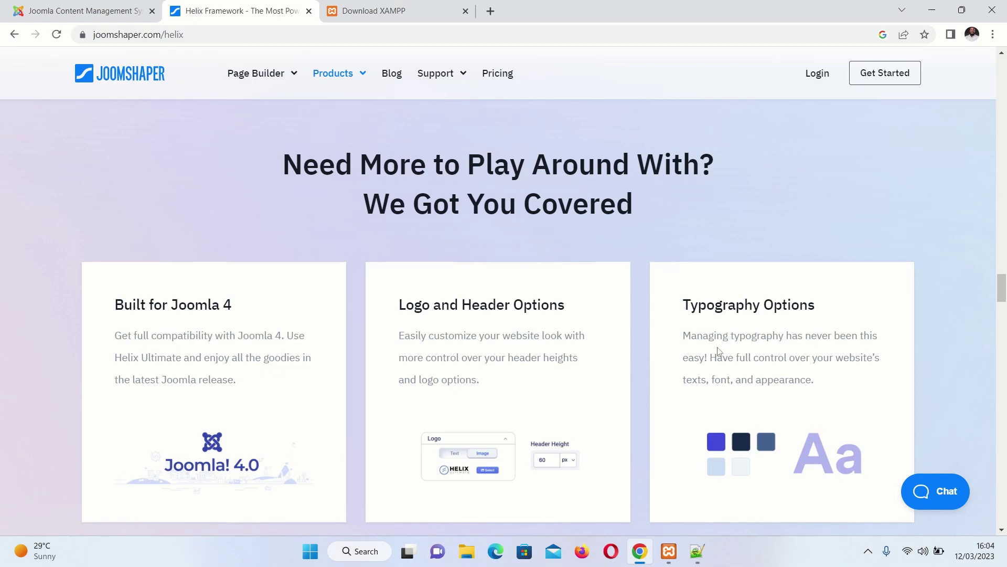
scroll(668, 341, down, 13)
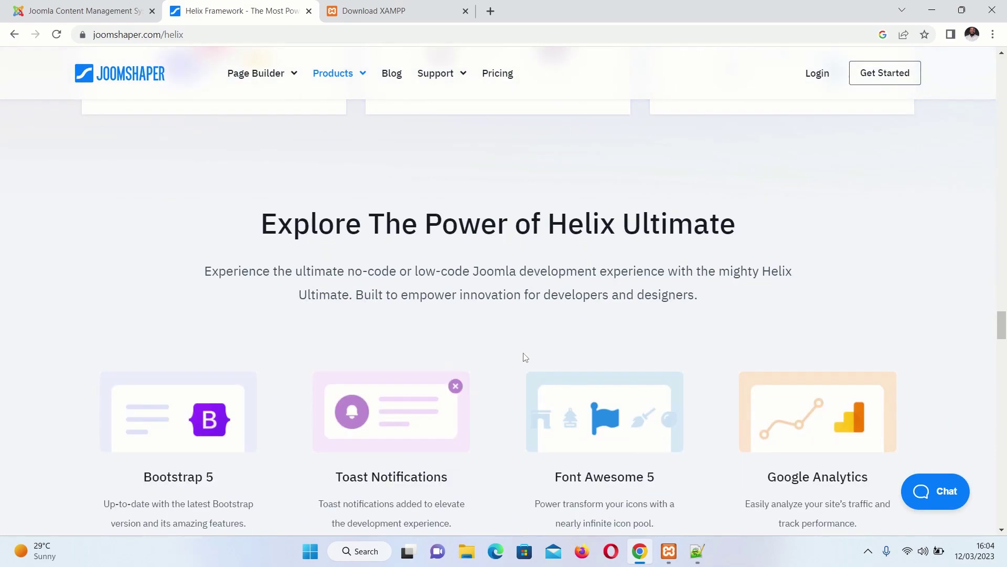
scroll(526, 357, down, 3)
scroll(527, 360, up, 11)
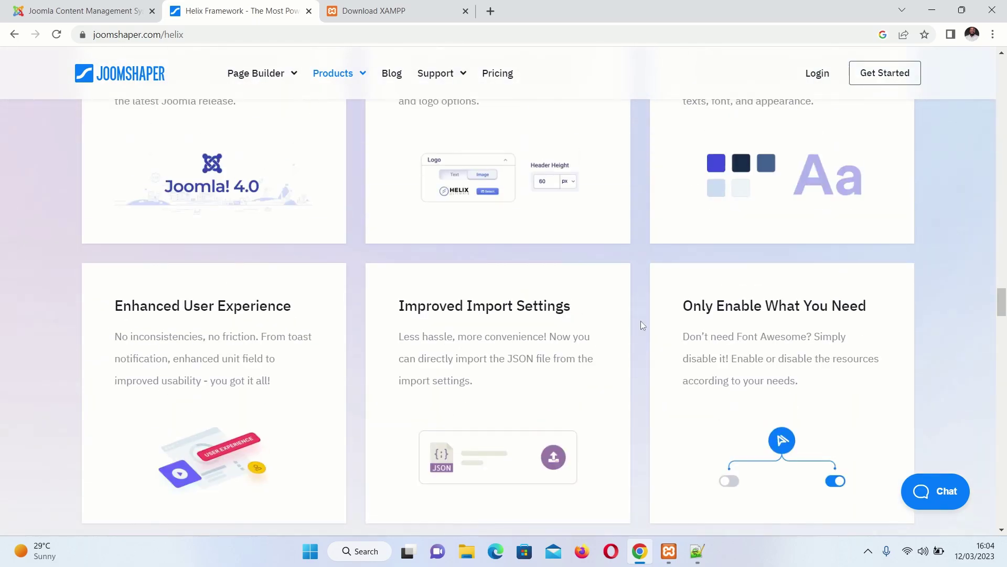
scroll(630, 322, up, 20)
scroll(630, 289, up, 20)
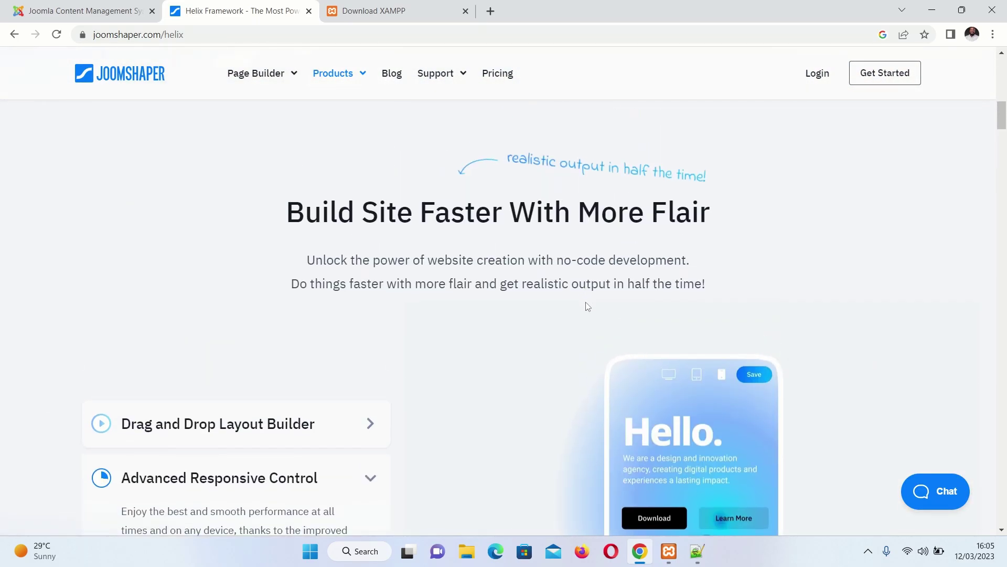
scroll(588, 303, up, 5)
scroll(603, 346, down, 15)
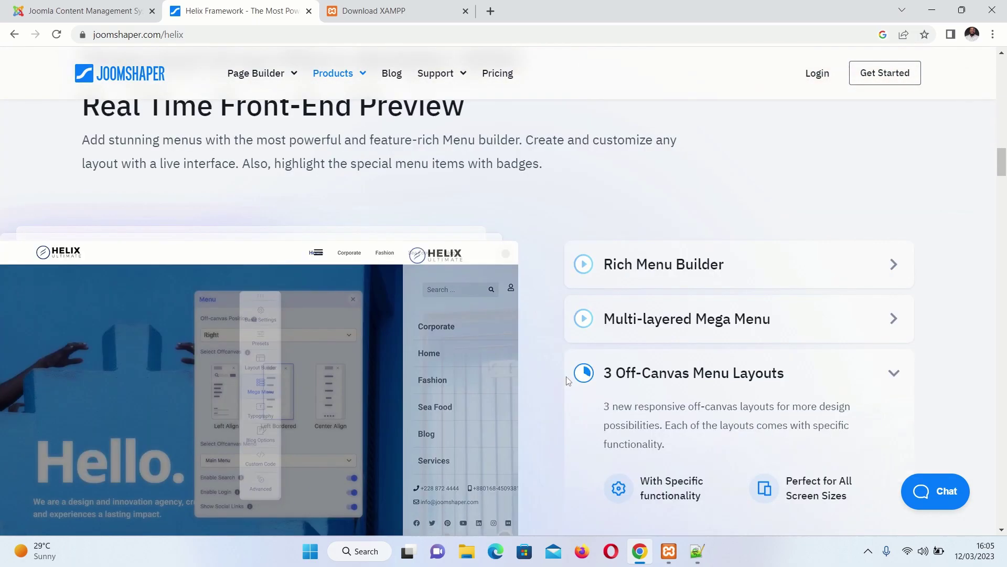
scroll(568, 382, down, 20)
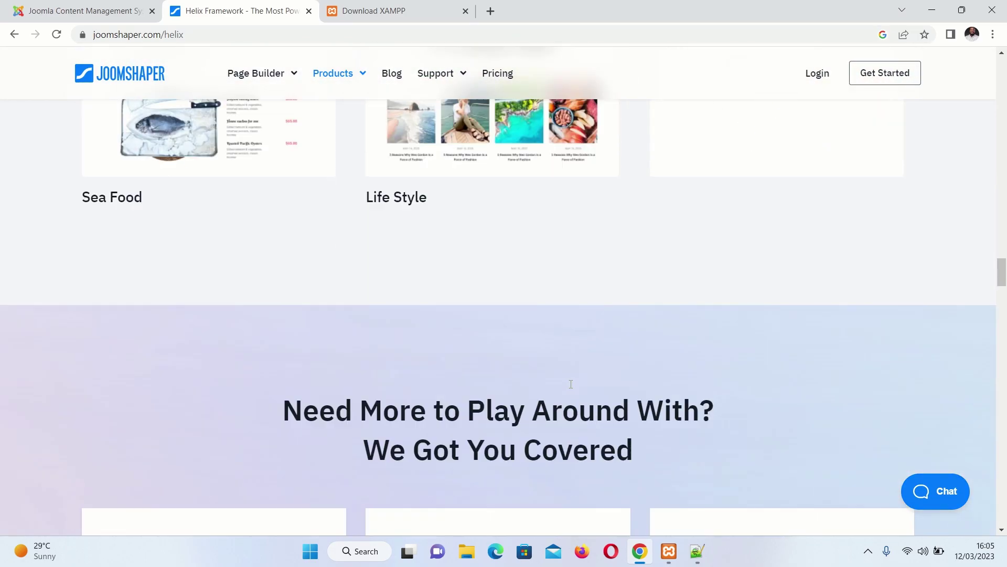
scroll(571, 384, down, 6)
Go from the Helix product page to the free Helix Ultimate 2.0.12 download page
click(116, 8)
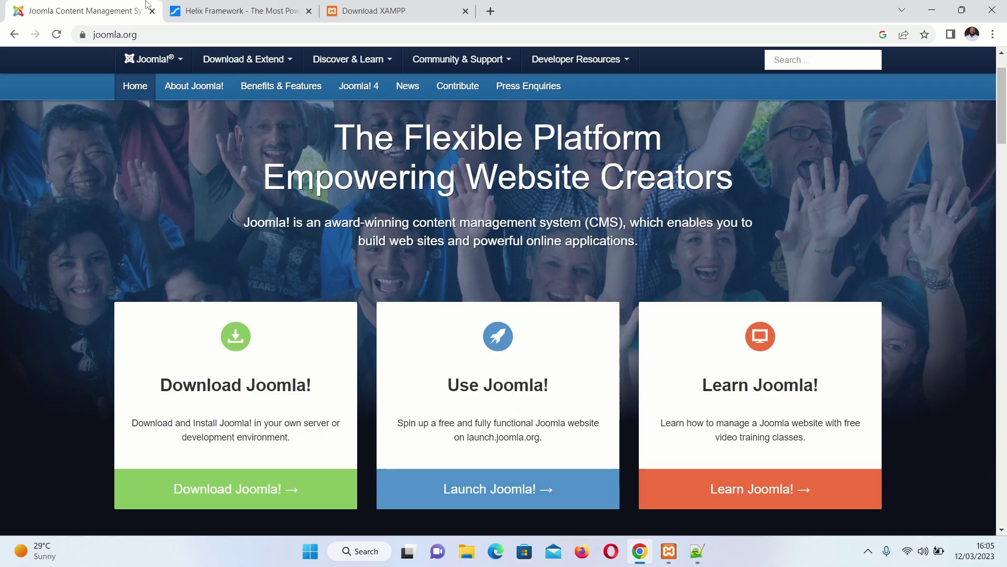
click(271, 8)
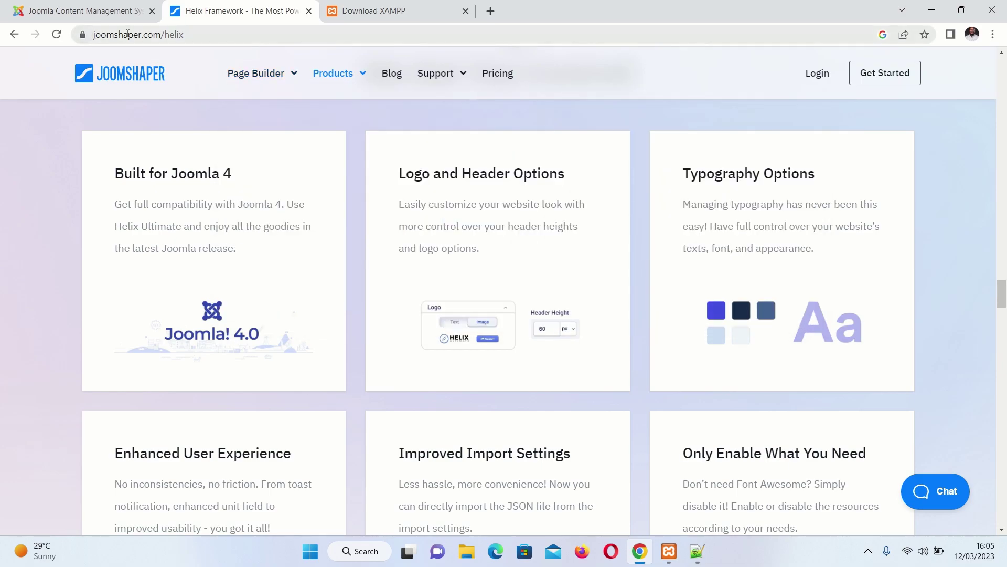
scroll(252, 115, up, 5)
mouse_move(336, 74)
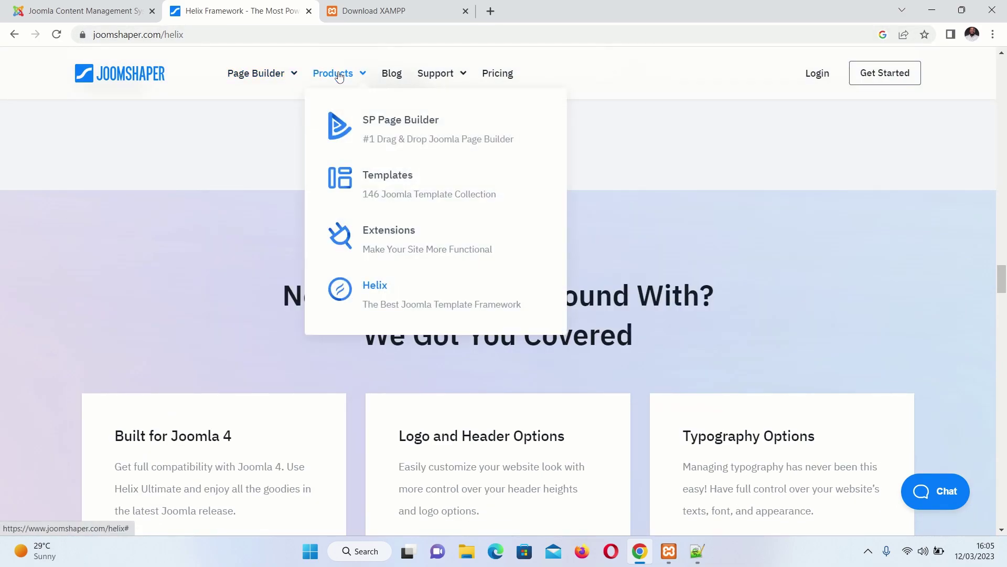
click(414, 297)
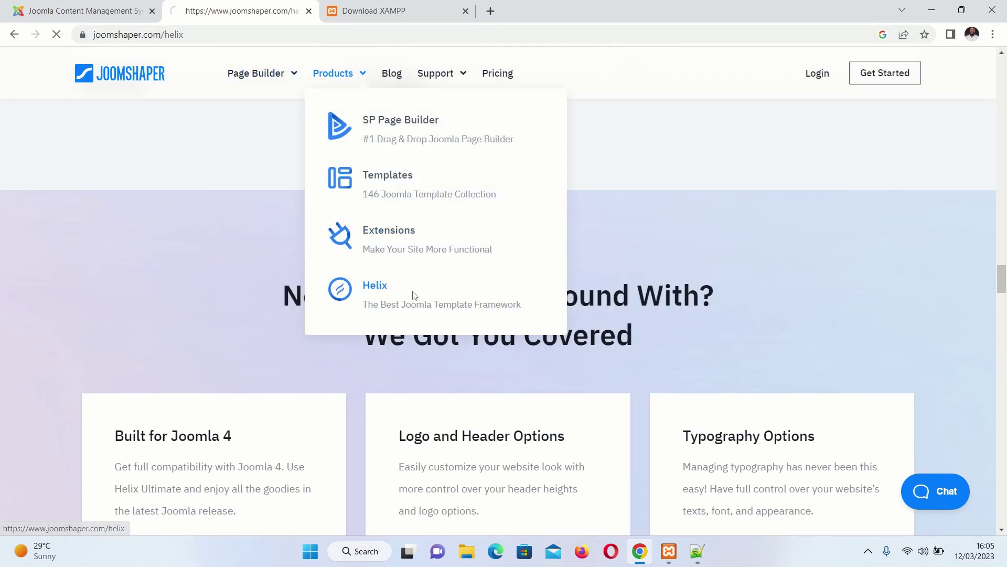
scroll(572, 241, down, 2)
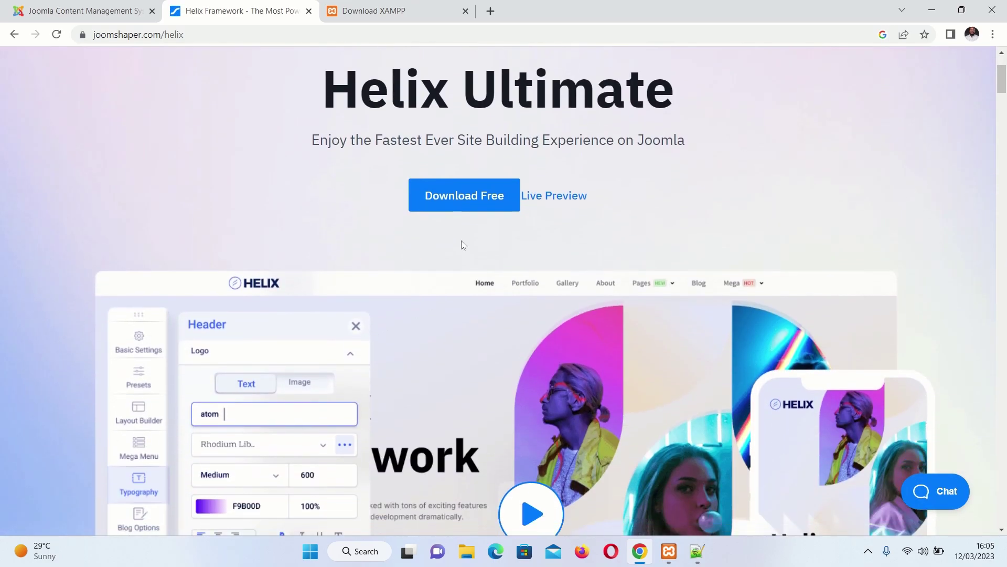
click(495, 196)
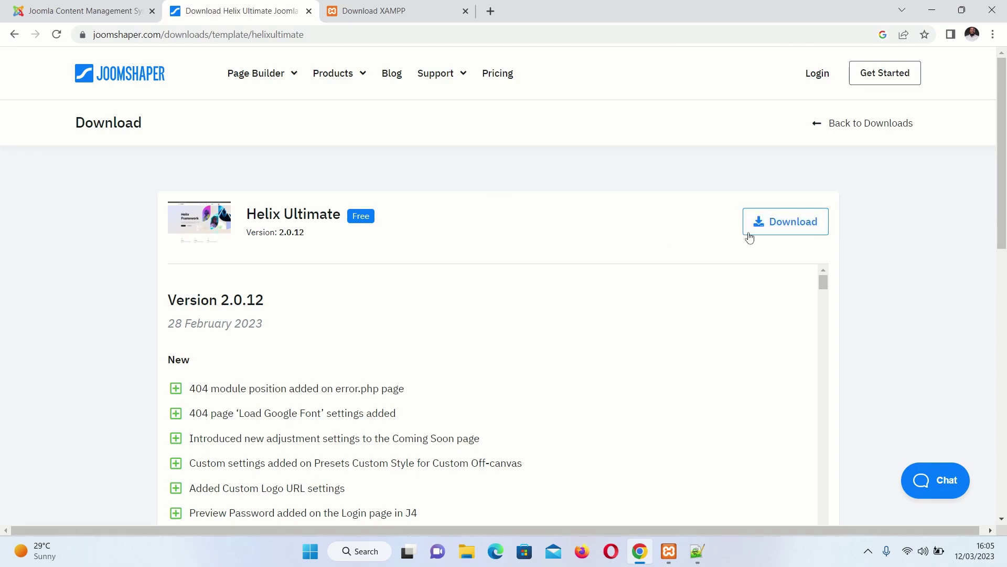
Download the 53.6 Mb 'Quickstart Pack - Joomla 4' zip from the Helix Ultimate packages list
click(814, 230)
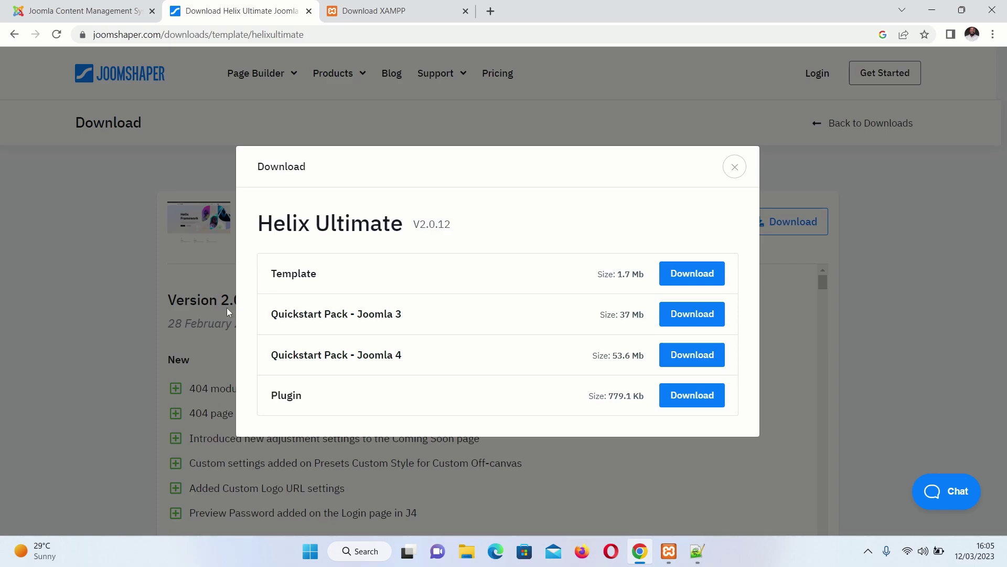
drag(271, 352, 416, 349)
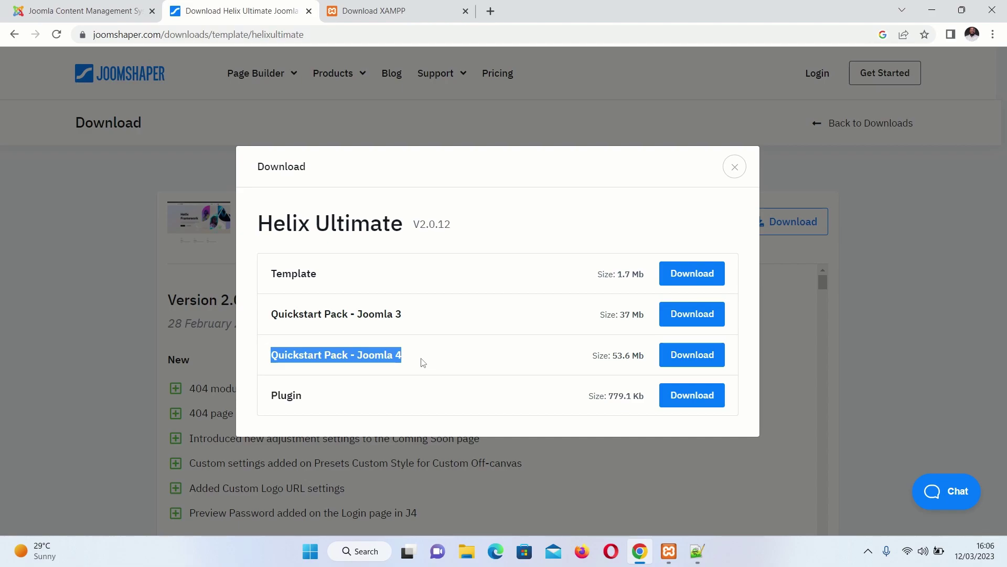
click(696, 357)
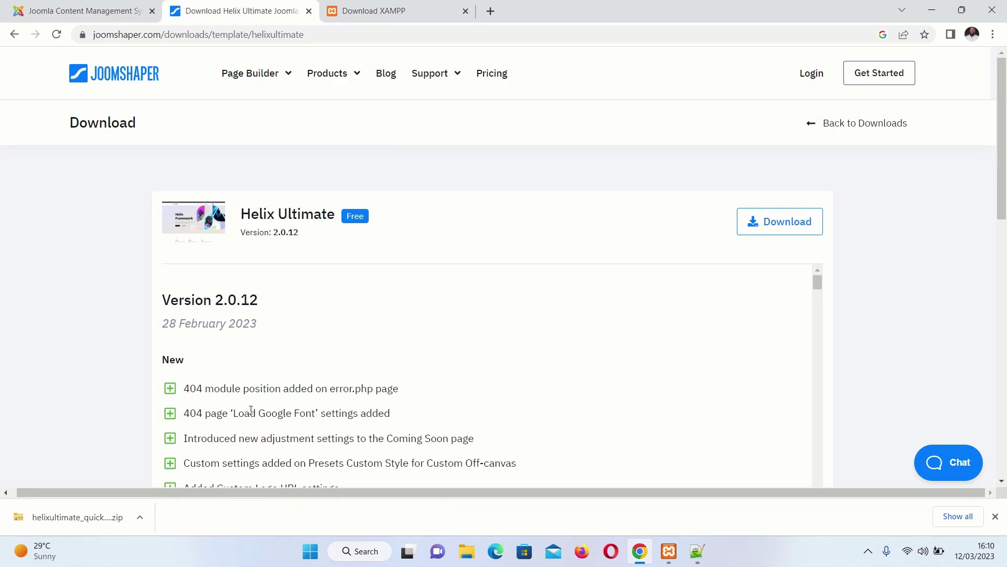
Copy the newest Helix Ultimate quickstart zip from Downloads into C:\xampp\htdocs\startup
click(463, 555)
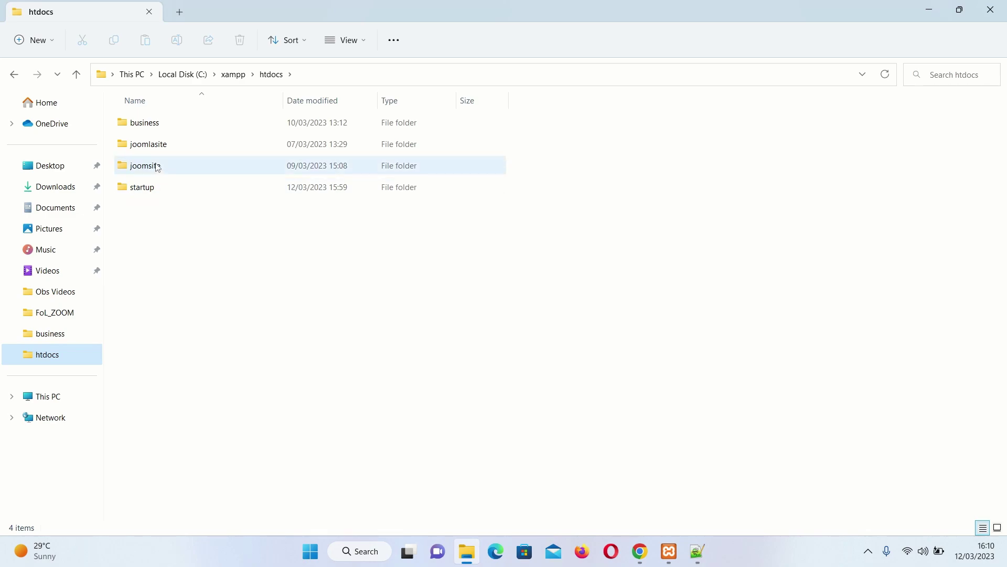
double_click(148, 194)
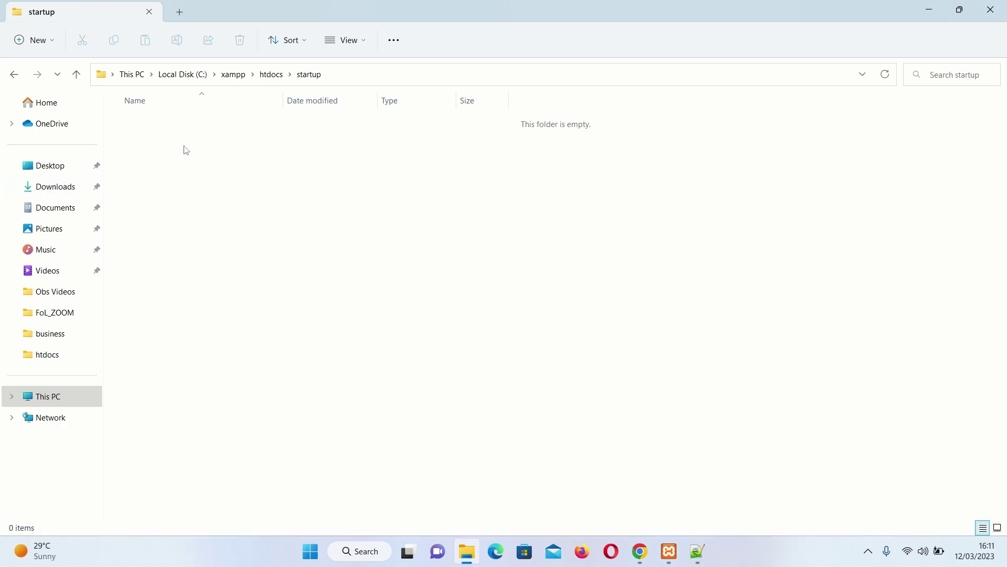
click(59, 186)
right_click(185, 140)
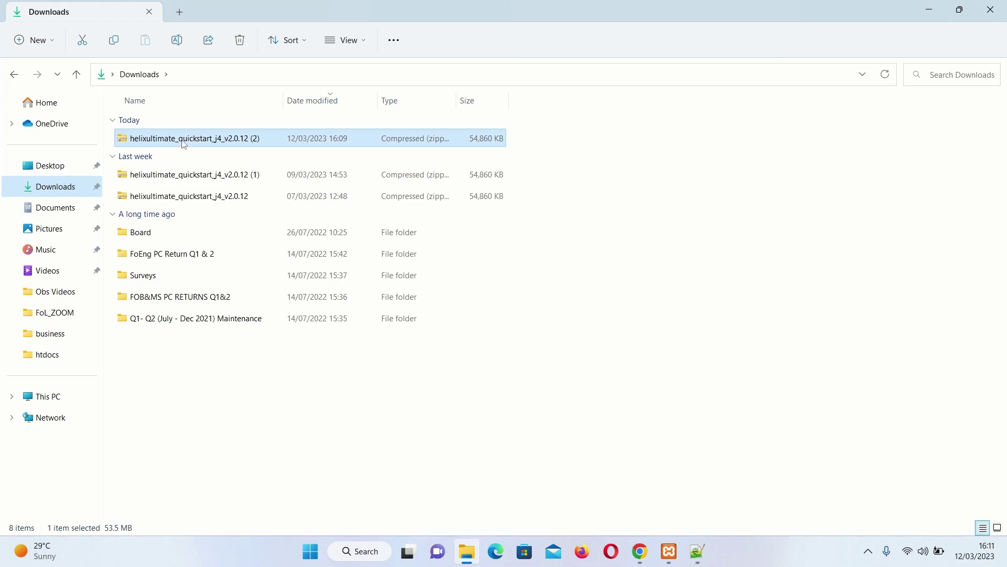
click(232, 159)
click(15, 74)
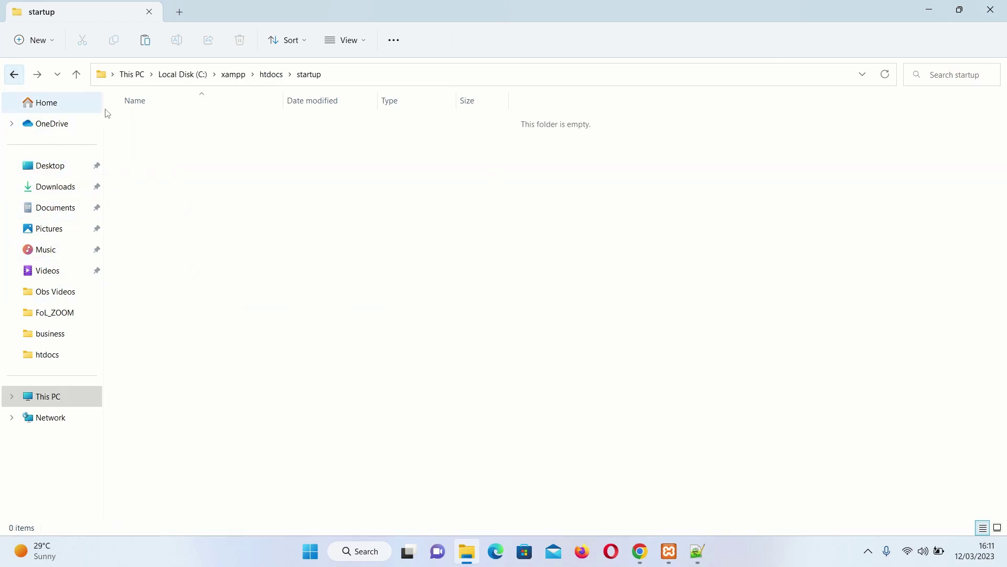
right_click(141, 130)
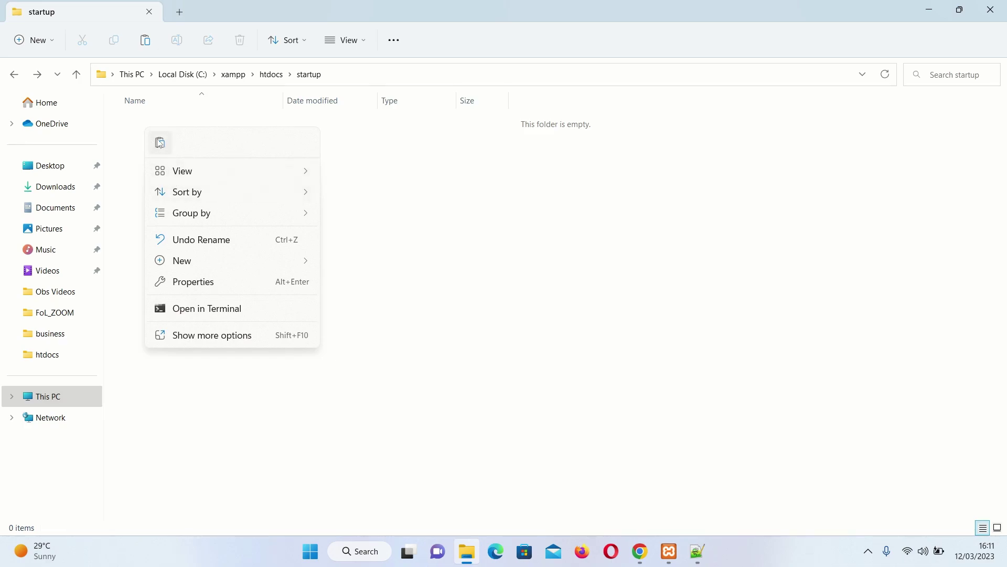
click(160, 142)
Extract helixultimate_quickstart_j4_v2.0.12 (2).zip into the startup folder
right_click(166, 131)
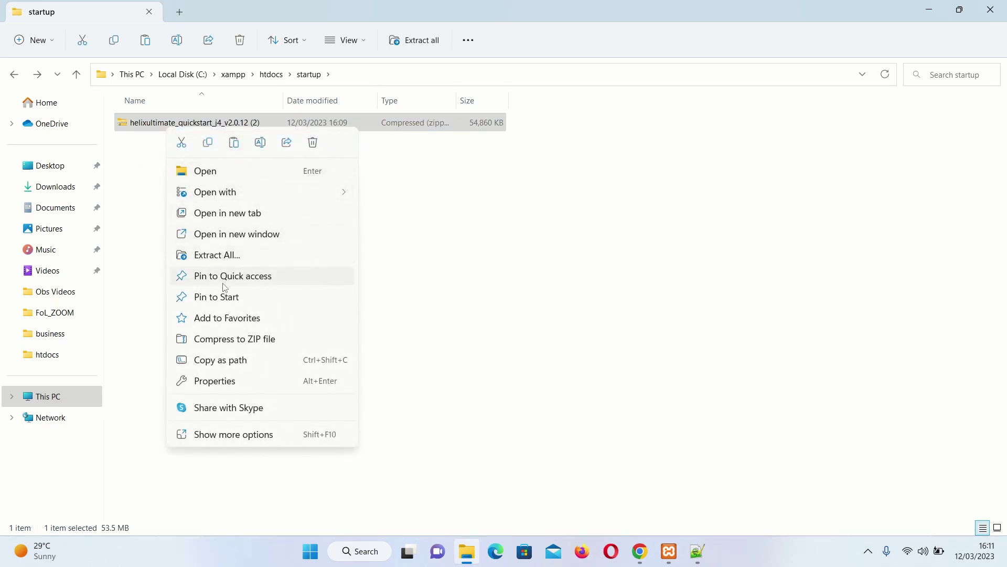
click(219, 255)
click(599, 413)
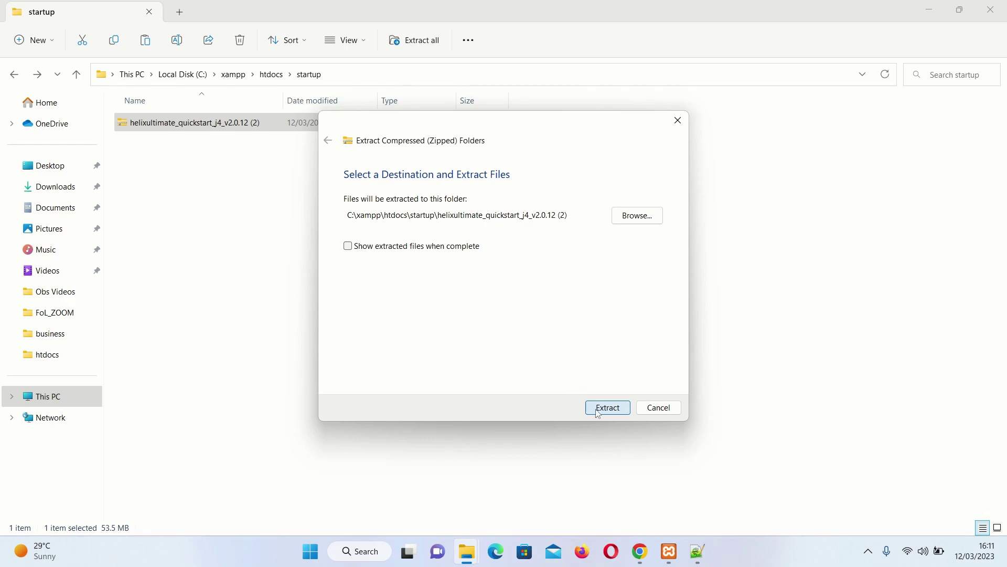
Extract the quickstart zip into the new helixultimate_quickstart_j4_v2.0.12 (2) folder inside startup
click(603, 408)
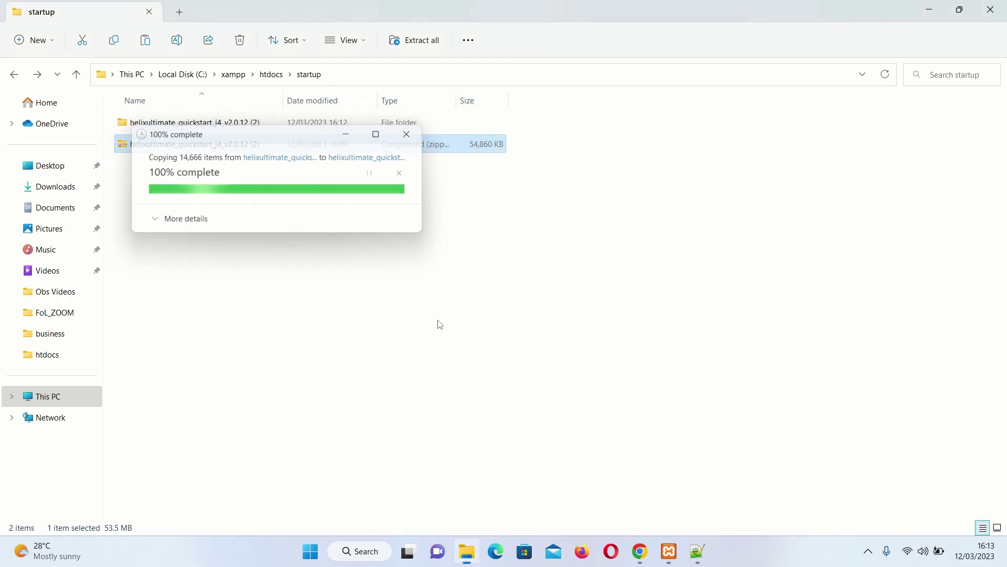
Permanently delete the downloaded quickstart zip archive from the startup folder
click(298, 275)
click(165, 146)
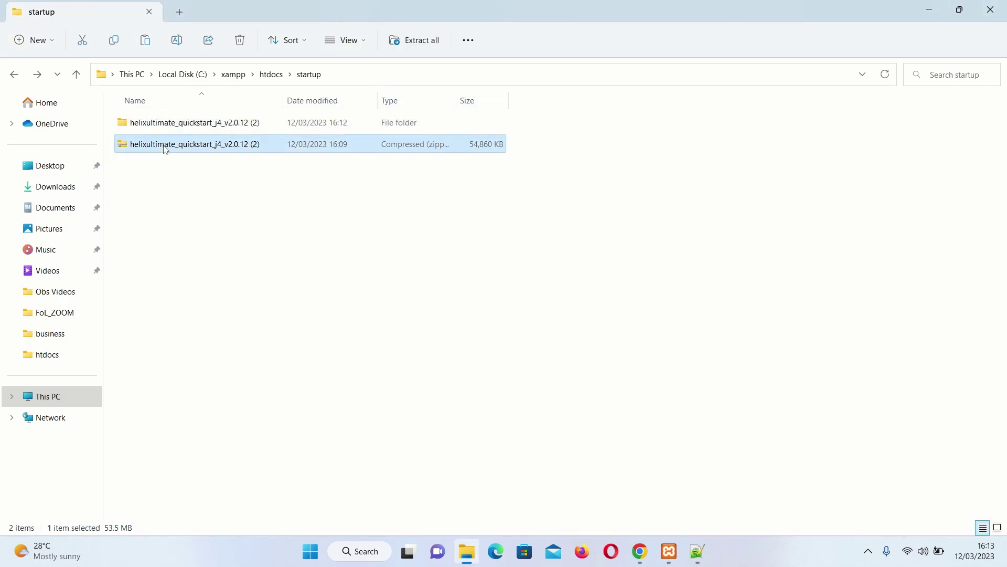
right_click(164, 147)
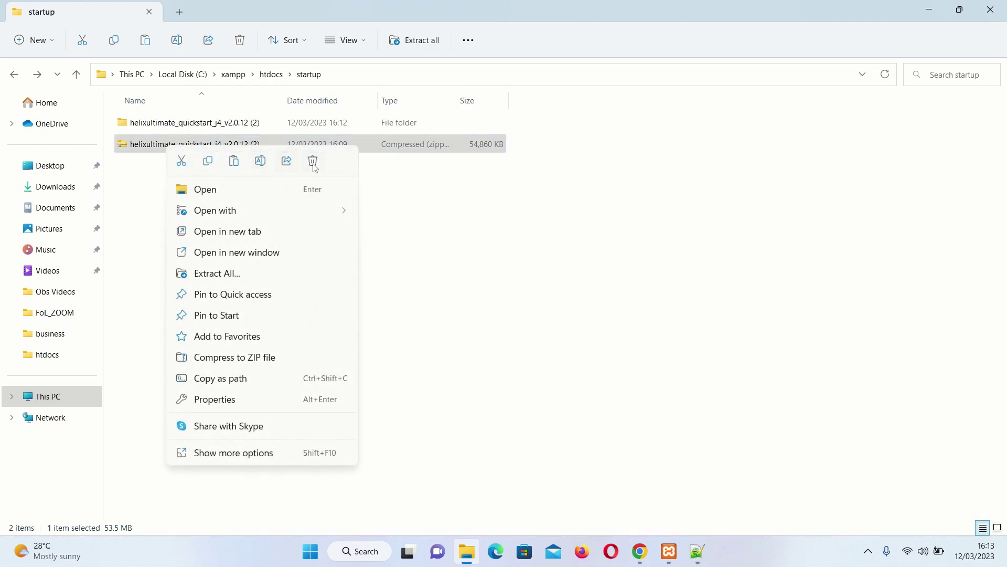
click(374, 199)
key(shift+Delete)
click(549, 320)
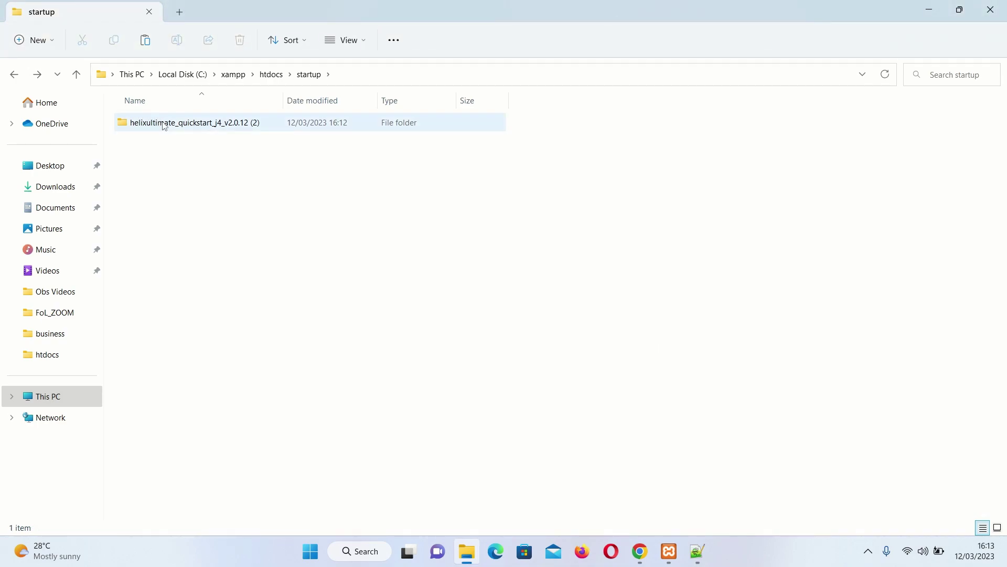
Move all 25 extracted Joomla items out of the quickstart folder into startup
double_click(178, 122)
key(ctrl+a)
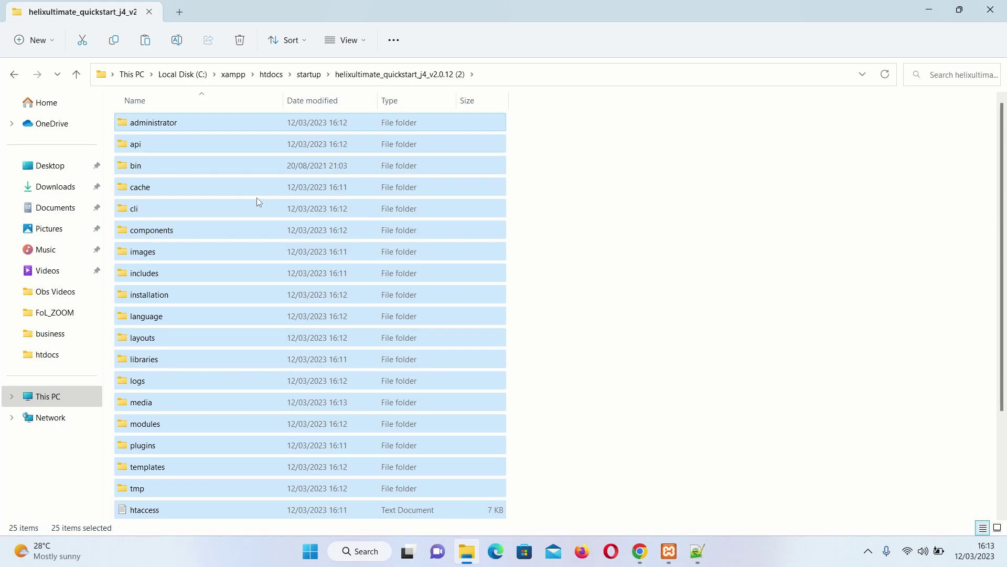
click(309, 74)
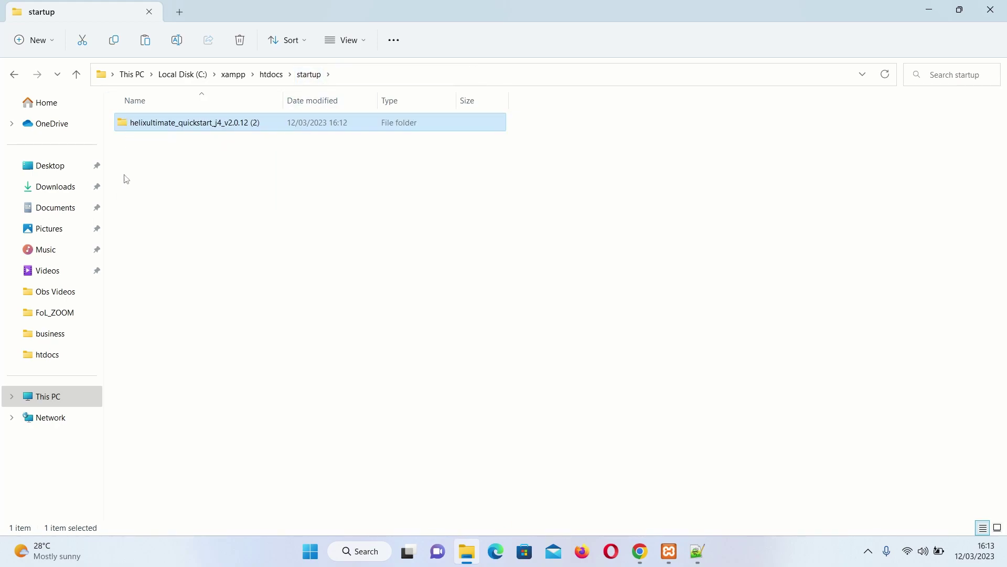
right_click(140, 160)
click(158, 175)
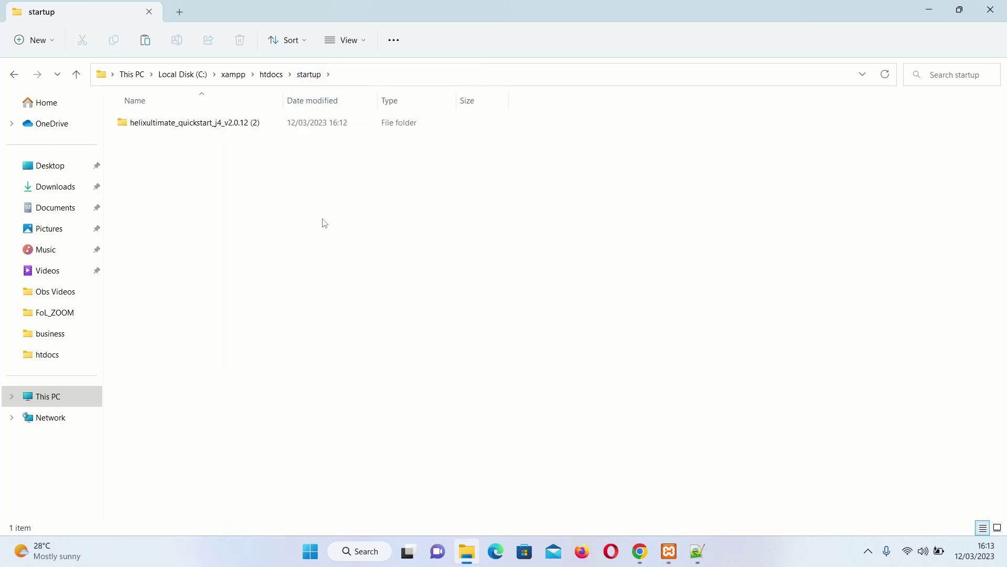
Delete the now-empty leftover quickstart folder from startup
click(605, 213)
click(197, 254)
right_click(201, 254)
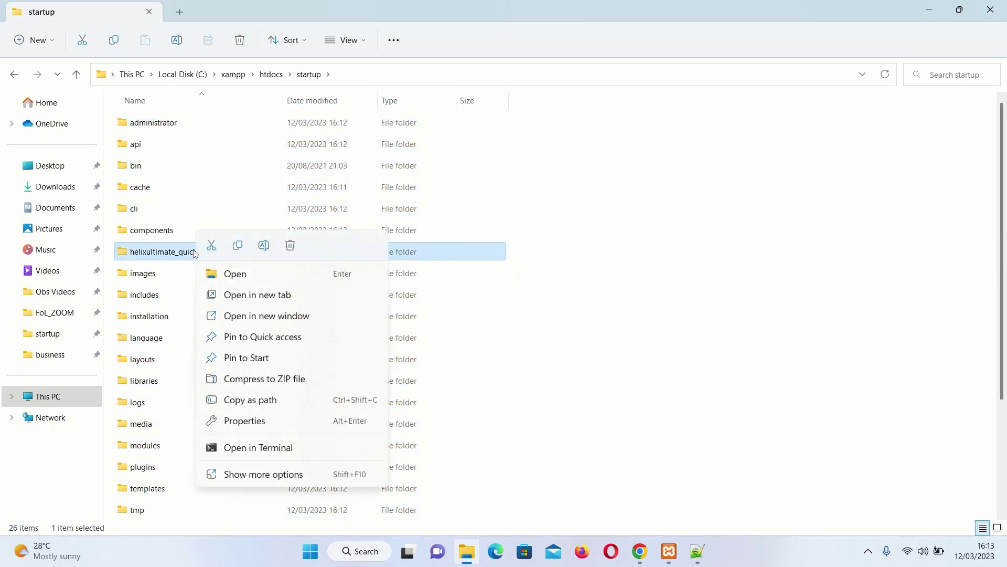
click(290, 245)
click(551, 321)
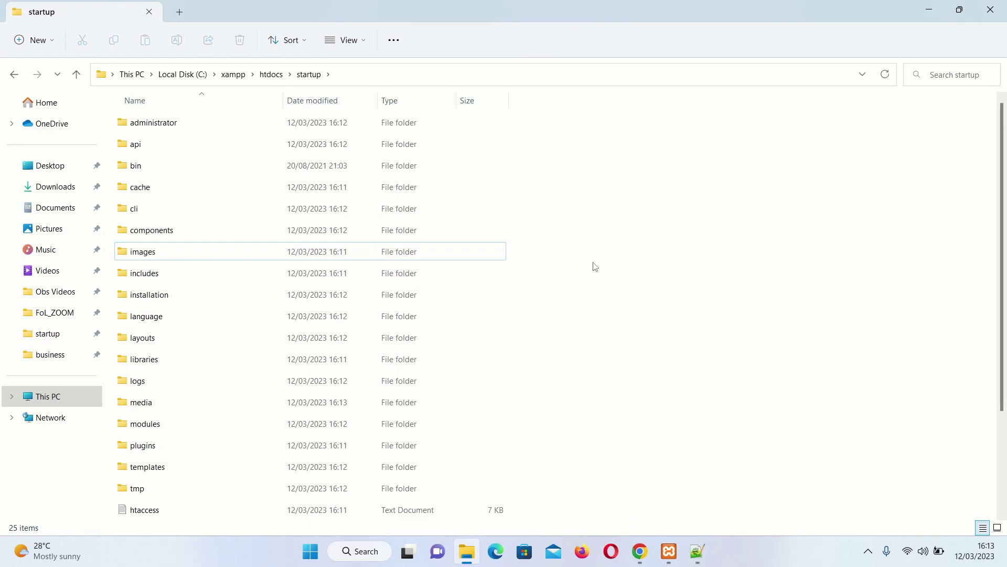
scroll(265, 341, down, 2)
scroll(229, 457, up, 2)
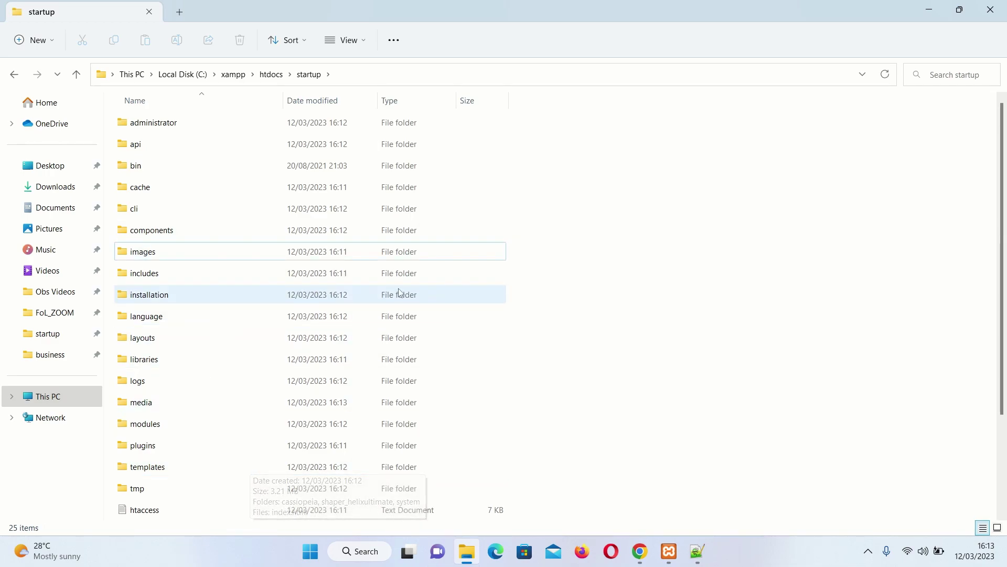
Check the startup.net entries in the hosts and virtual hosts files, then show the XAMPP Control Panel
click(697, 551)
click(112, 298)
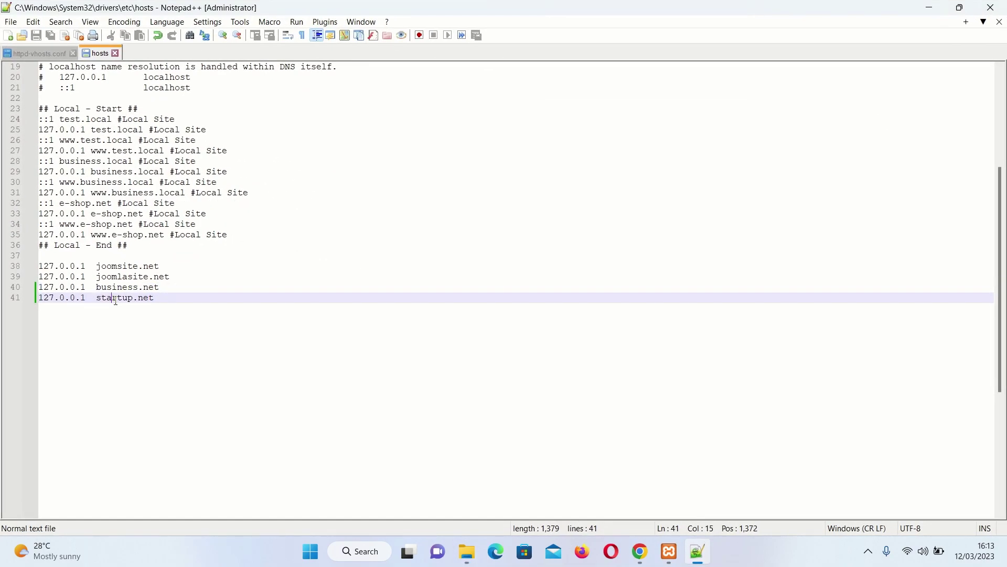
click(157, 299)
key(ctrl+Tab)
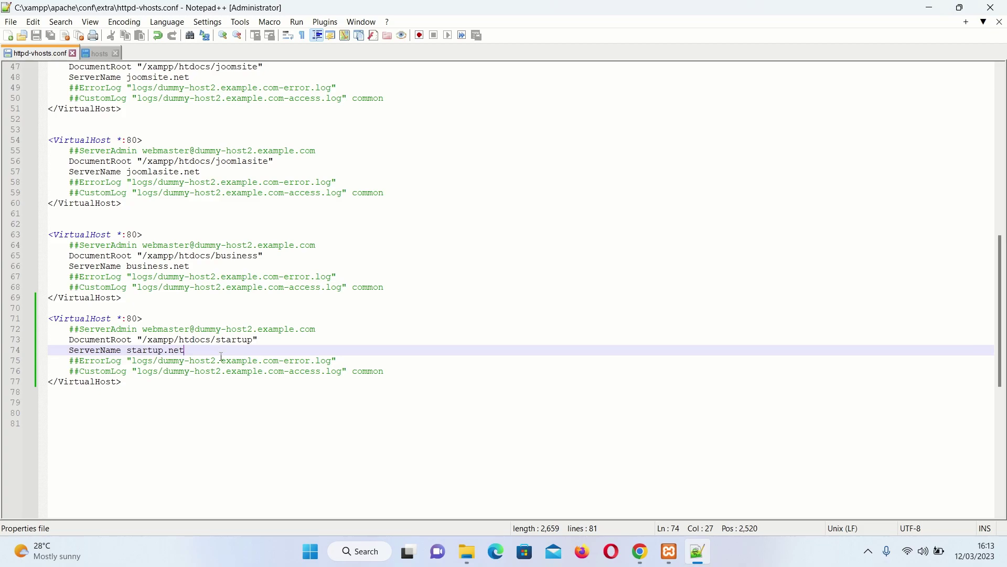
click(671, 551)
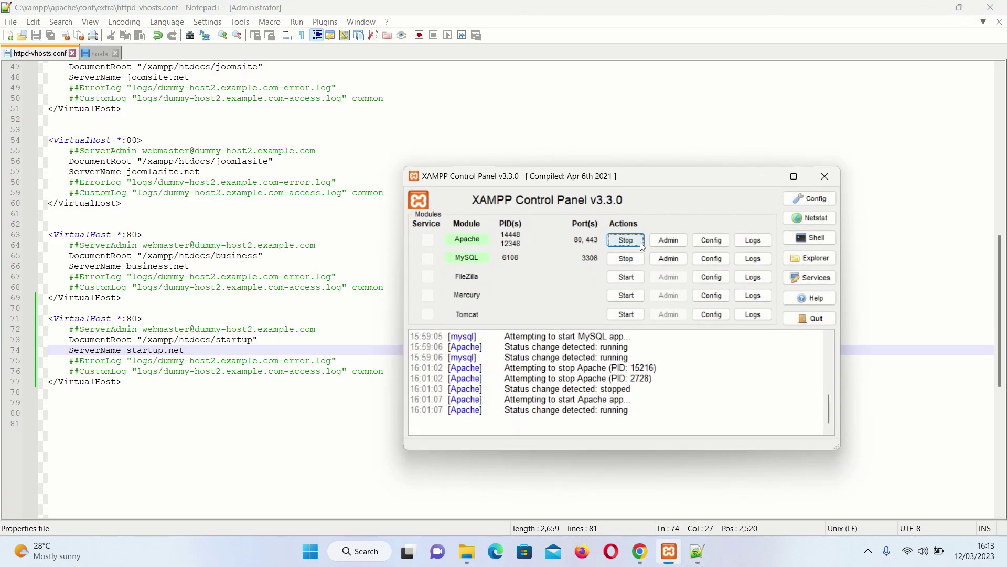
Load startup.net in Chrome to bring up the Joomla 4.2.8 Installer
click(666, 241)
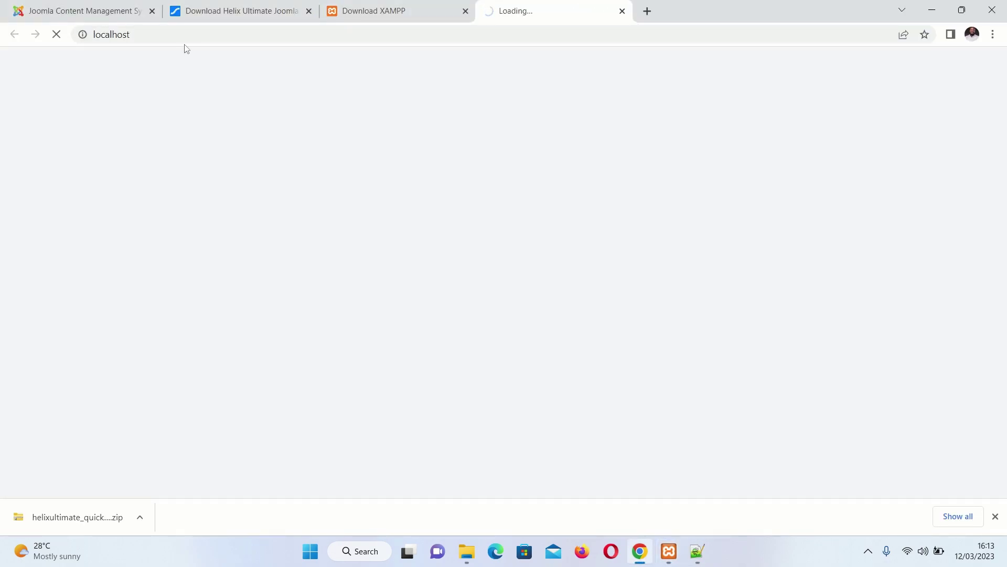
click(168, 36)
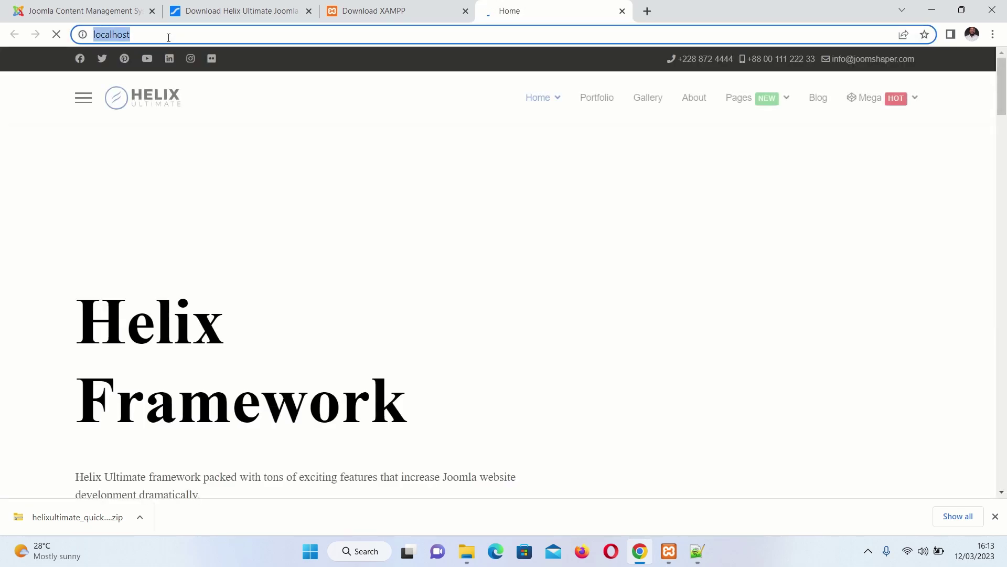
text(start)
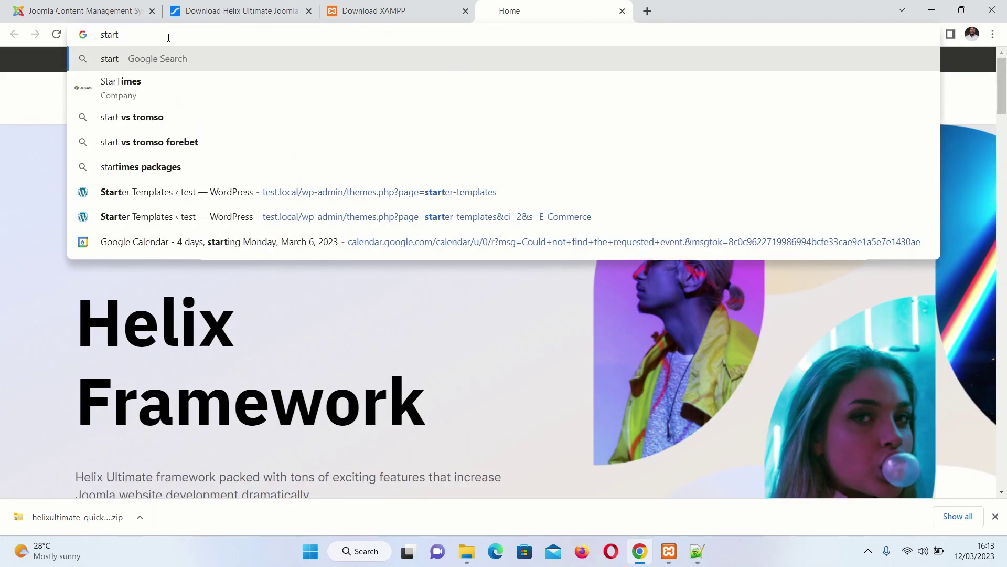
text(up.net)
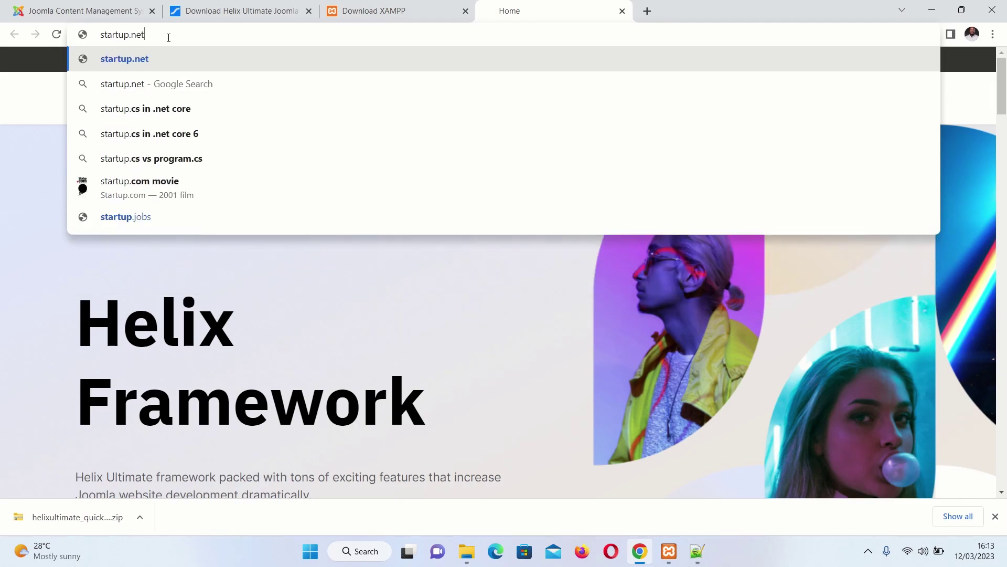
key(Return)
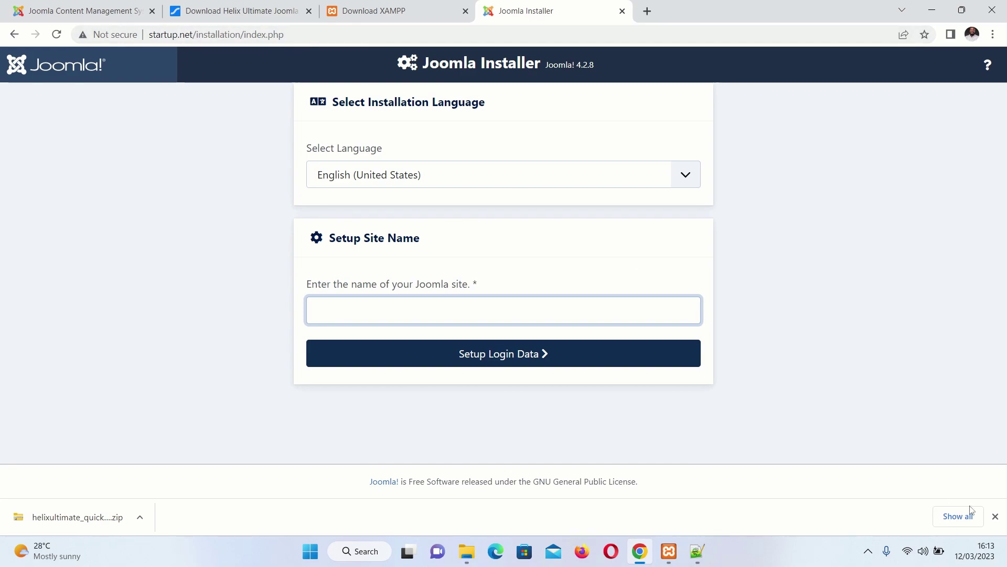
click(995, 517)
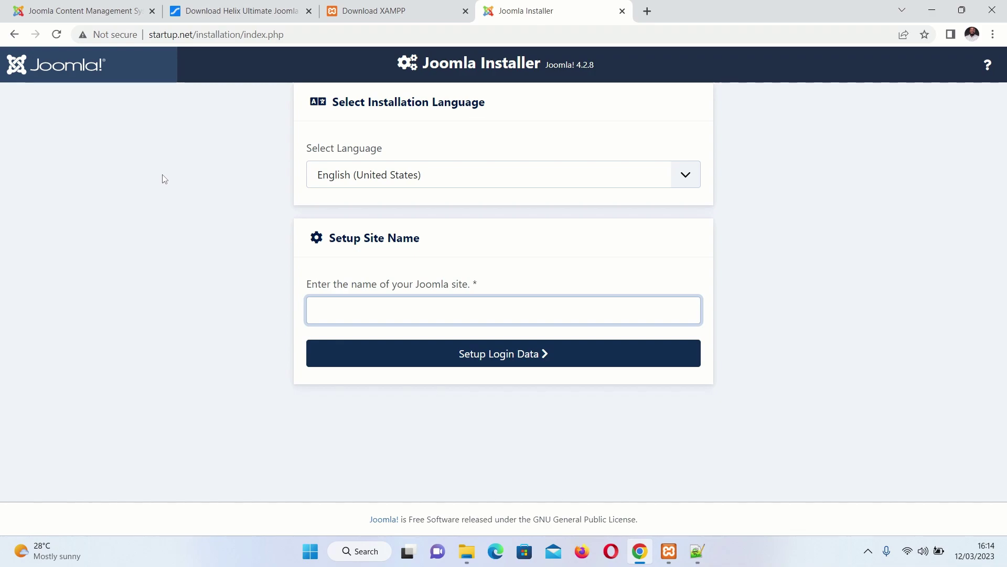
Open phpMyAdmin at localhost in a new browser tab
click(648, 12)
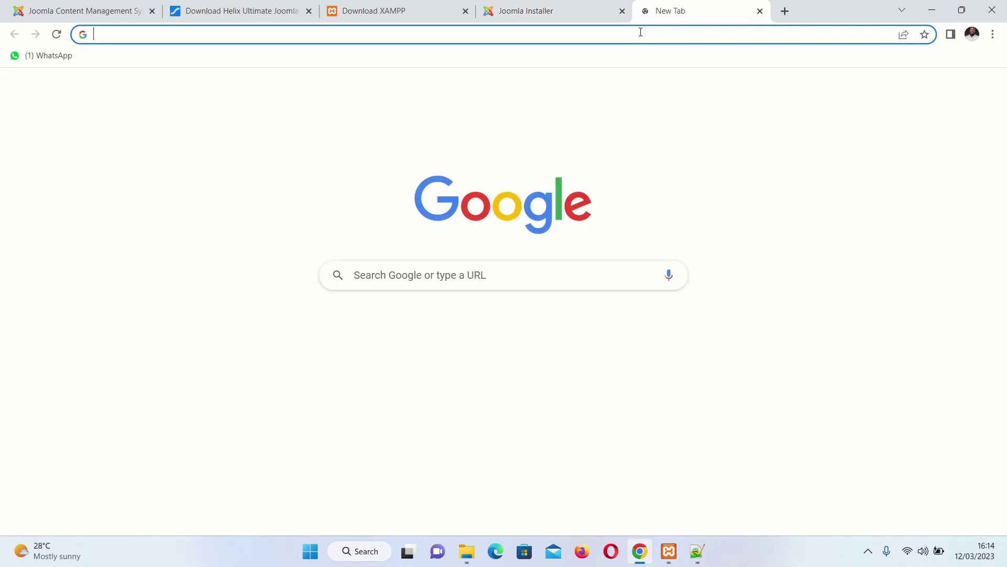
text(localhost/phpmyadmin)
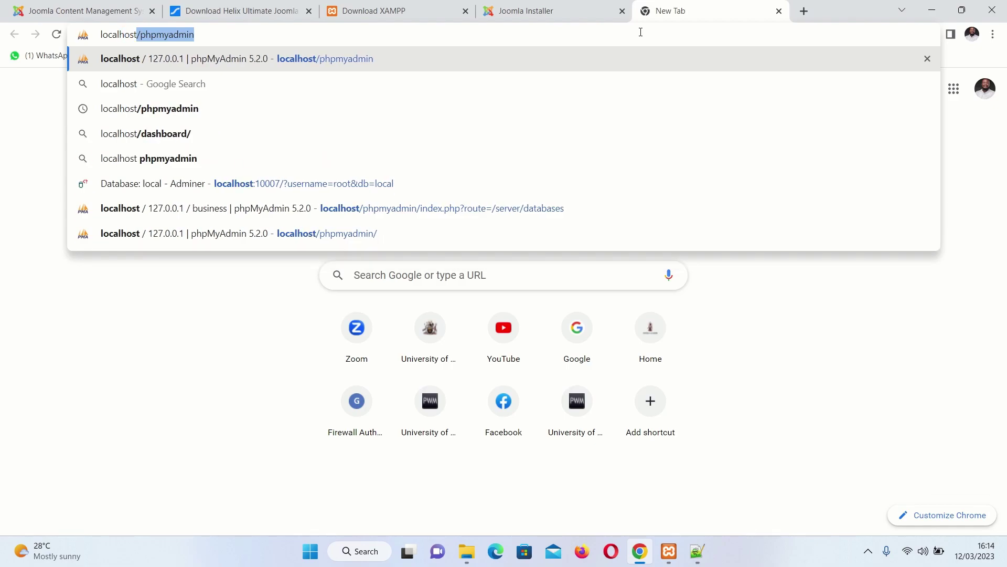
key(Return)
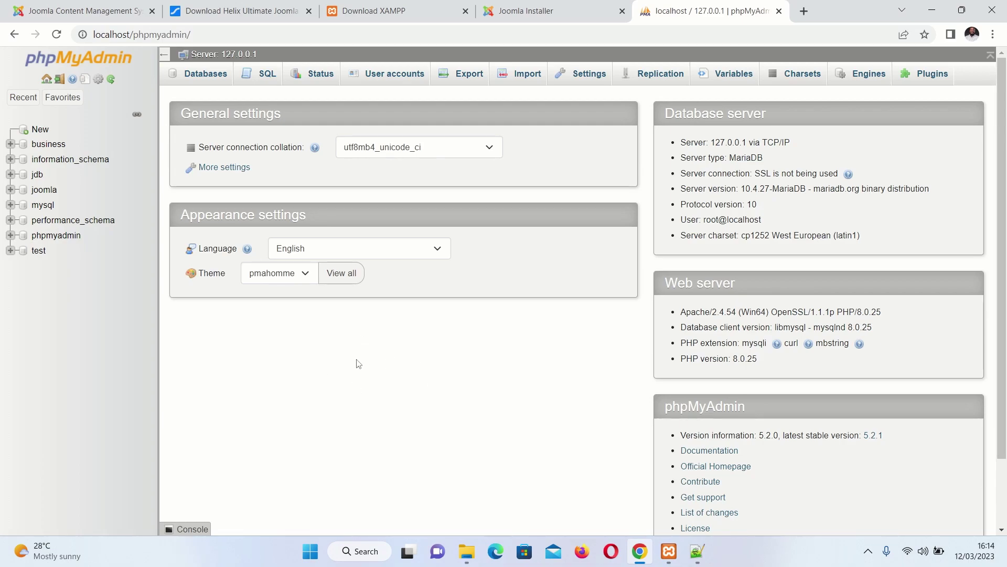
Create a database named startup and check its root privileges on all hosts
click(196, 76)
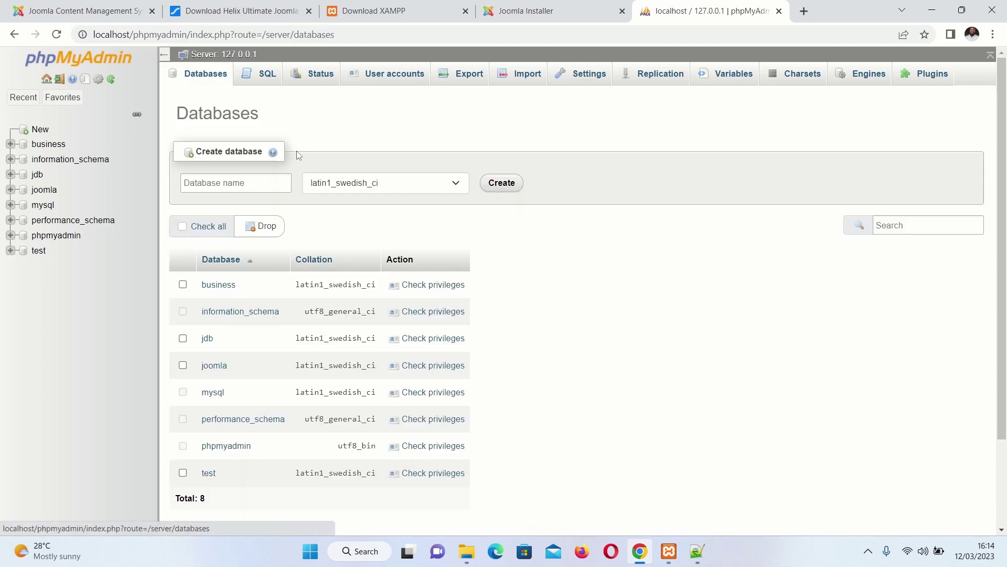
click(246, 184)
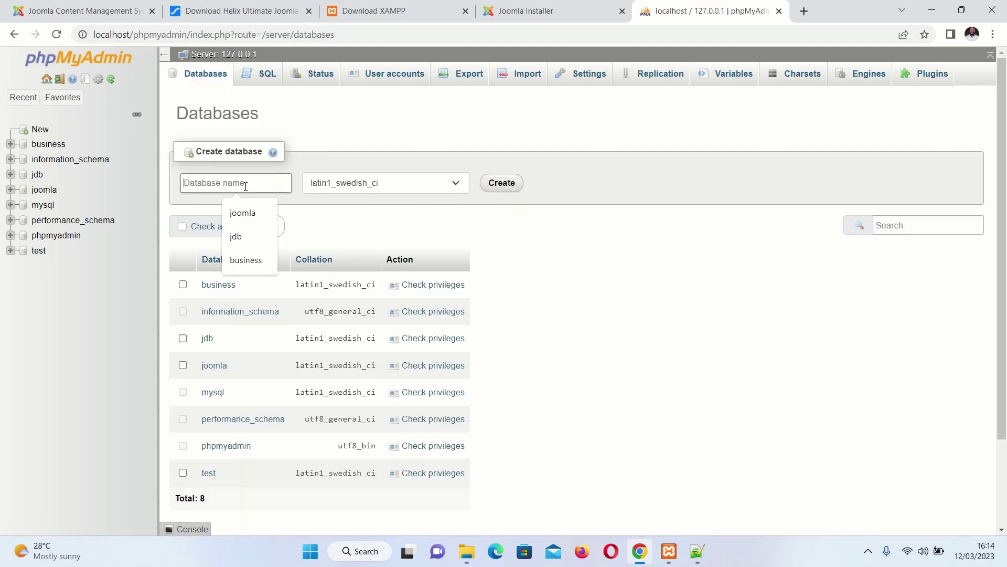
text(startup)
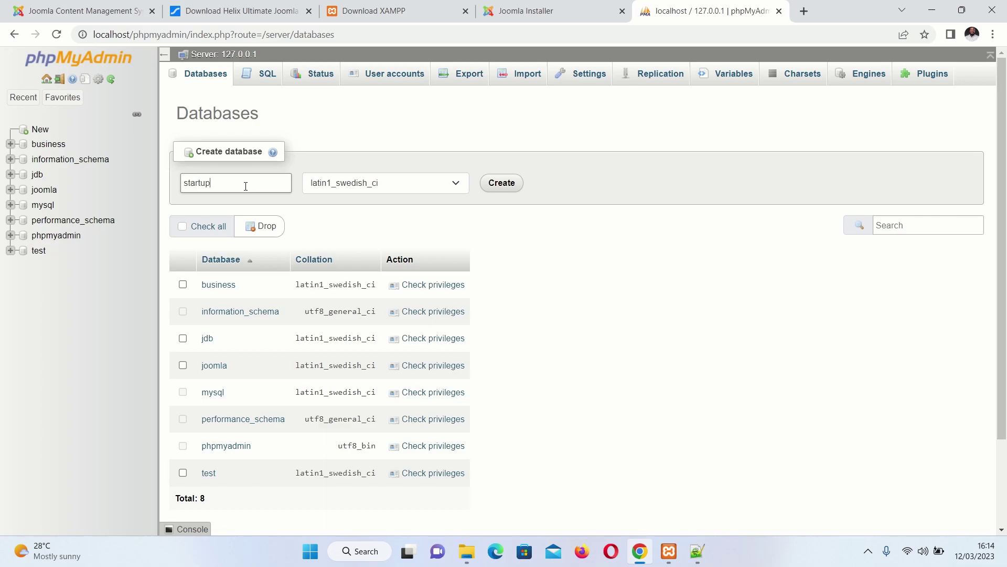
drag(246, 186, 120, 187)
click(502, 182)
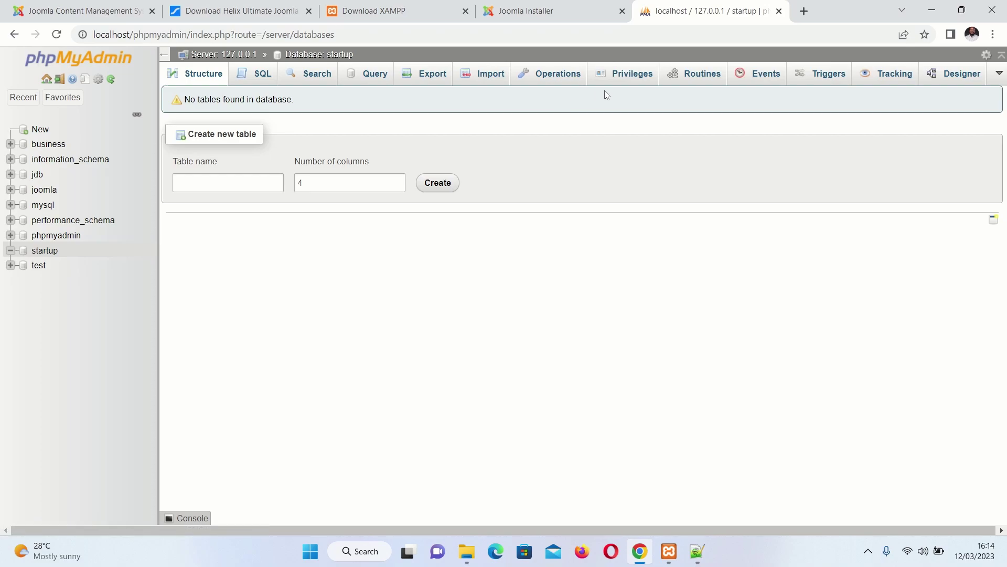
click(632, 77)
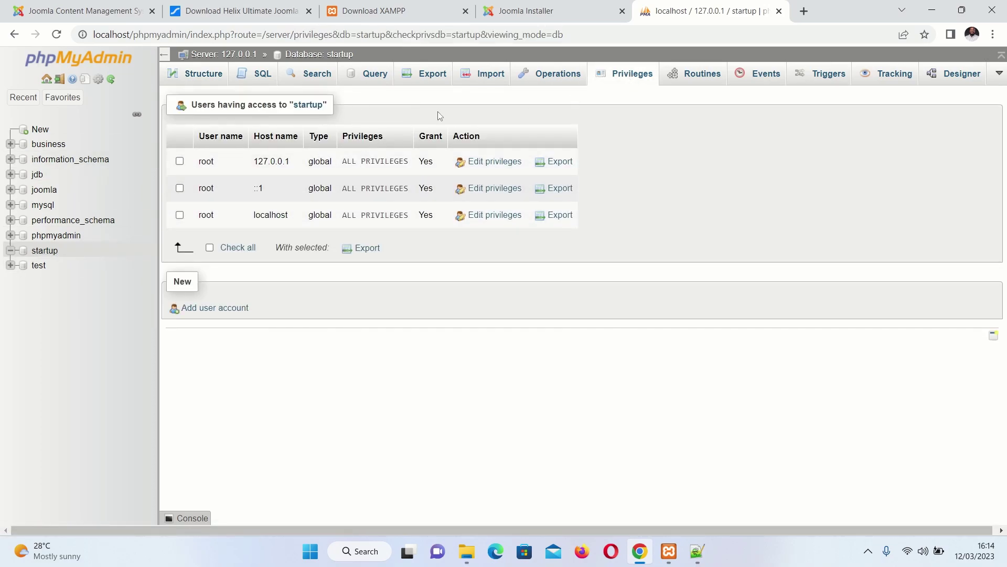
click(545, 6)
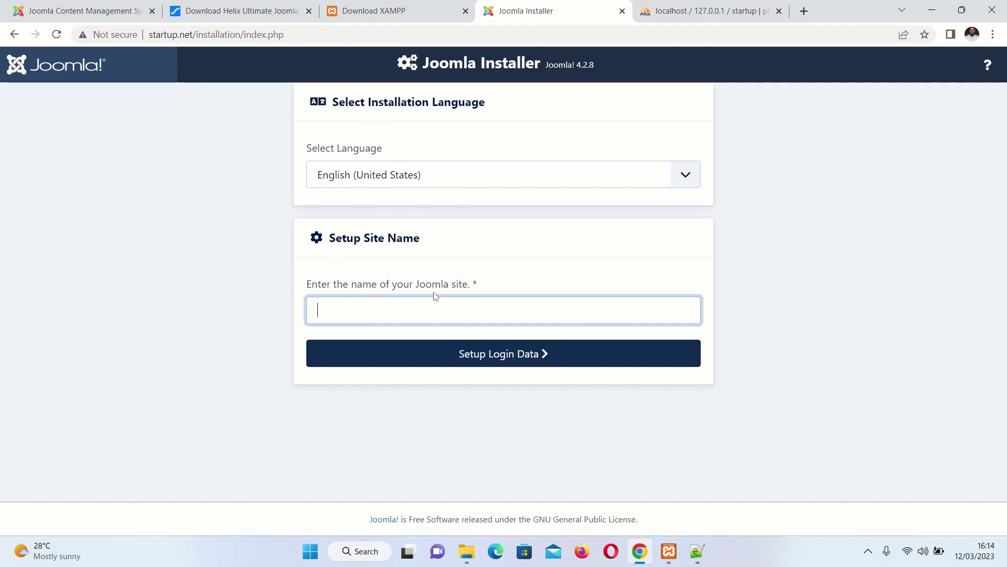
Enter the site name, move to Login Data, and type the Super User username
text(Startup)
click(512, 355)
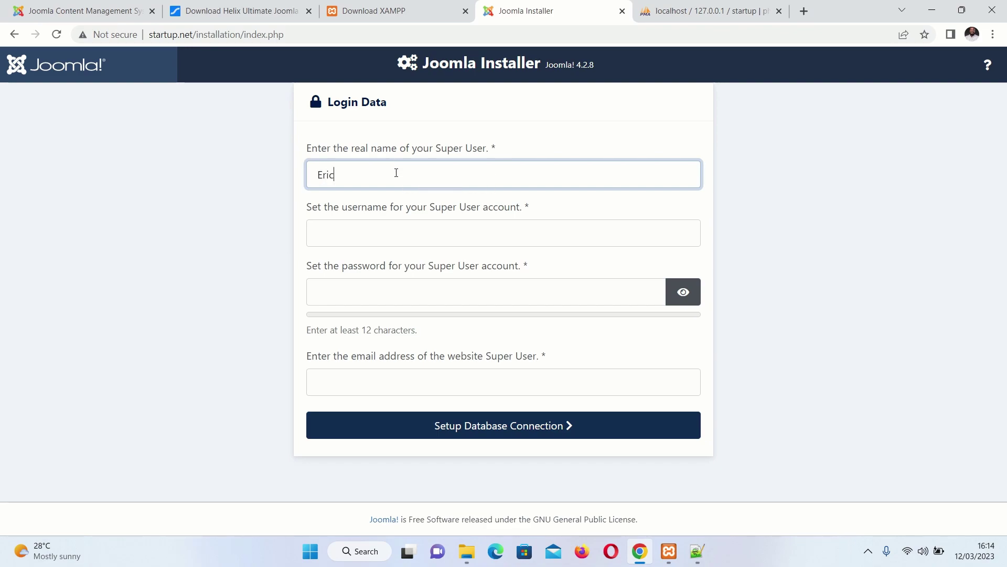
click(367, 236)
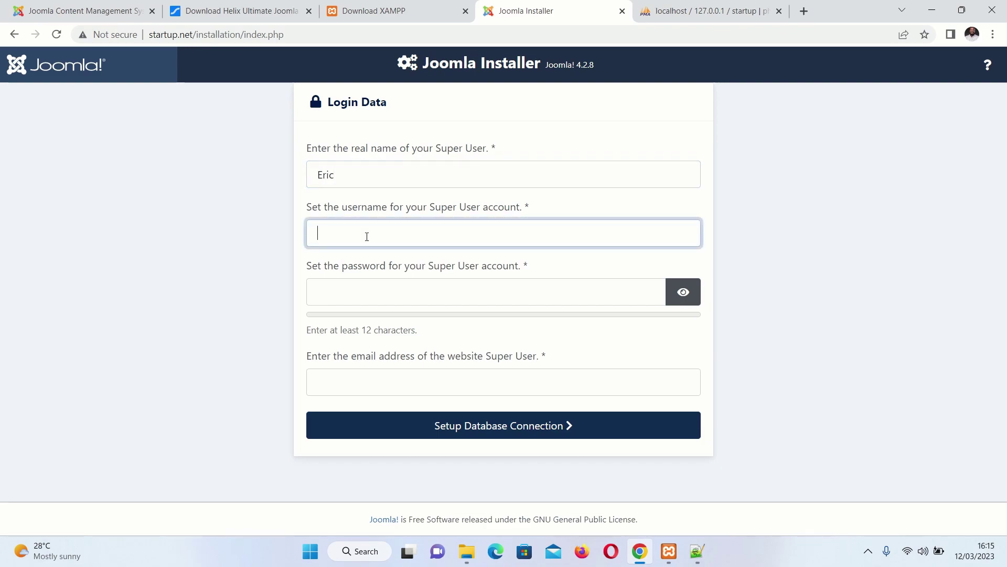
text(admin@super)
Open Notepad via Run, note 'startup' and the username, and dock it beside the installer
key(super+r)
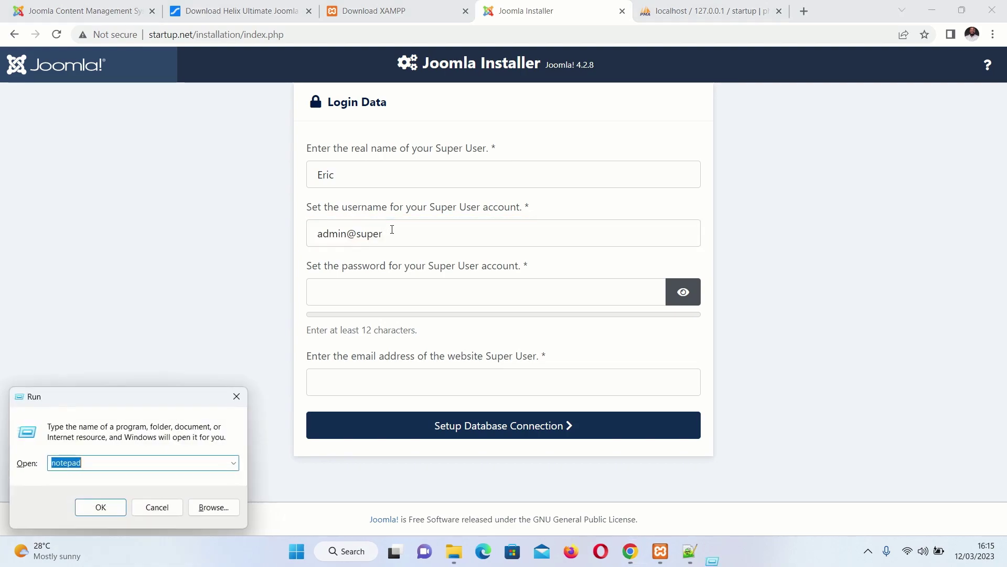
key(Return)
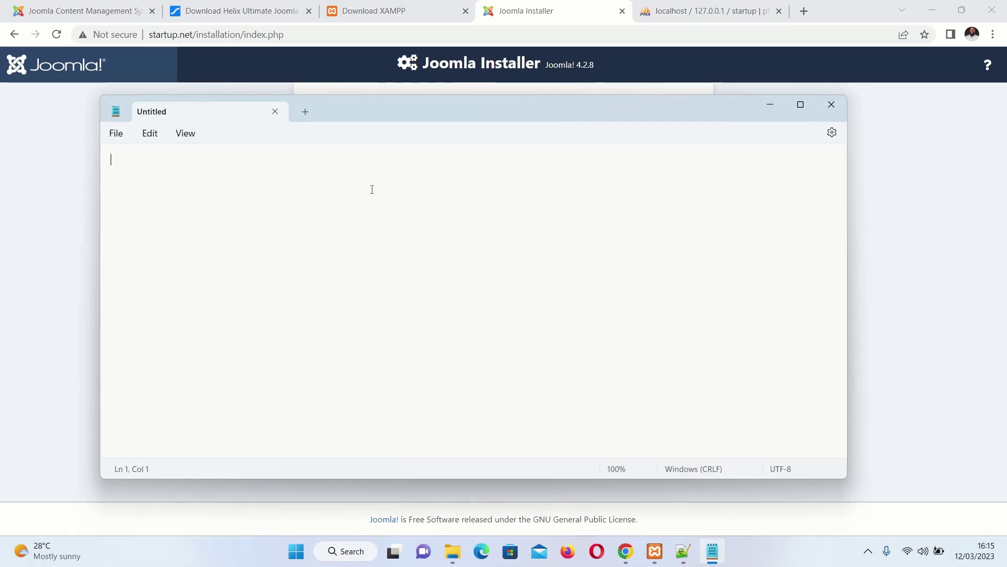
text(startup)
drag(425, 116, 780, 258)
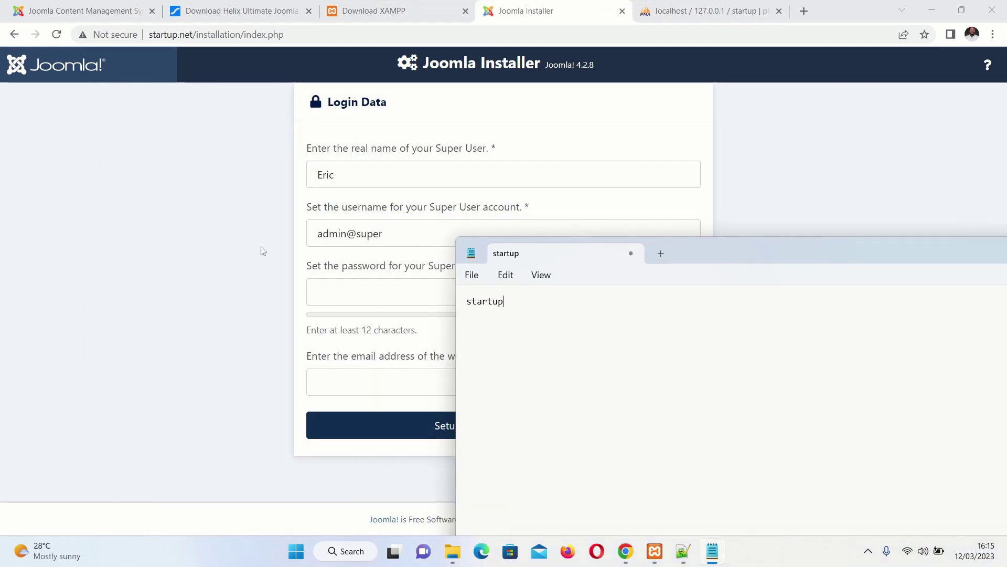
drag(410, 240, 284, 241)
key(ctrl+c)
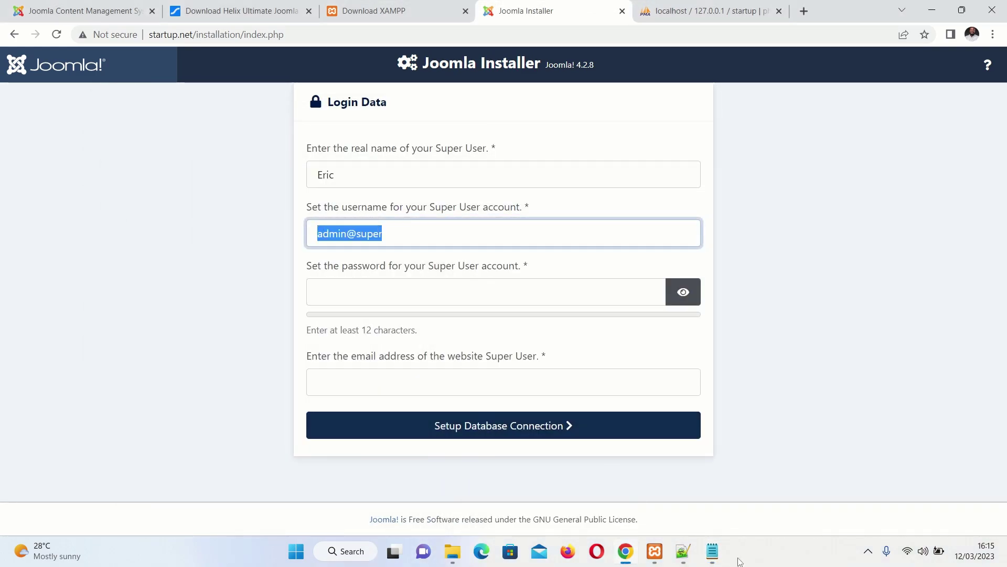
click(712, 551)
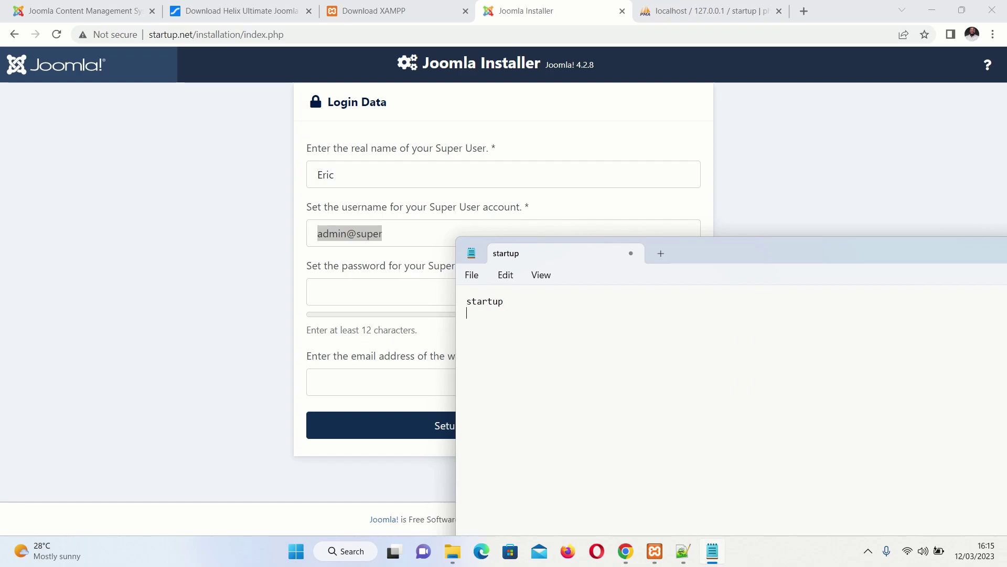
key(ctrl+v)
drag(817, 257, 1006, 257)
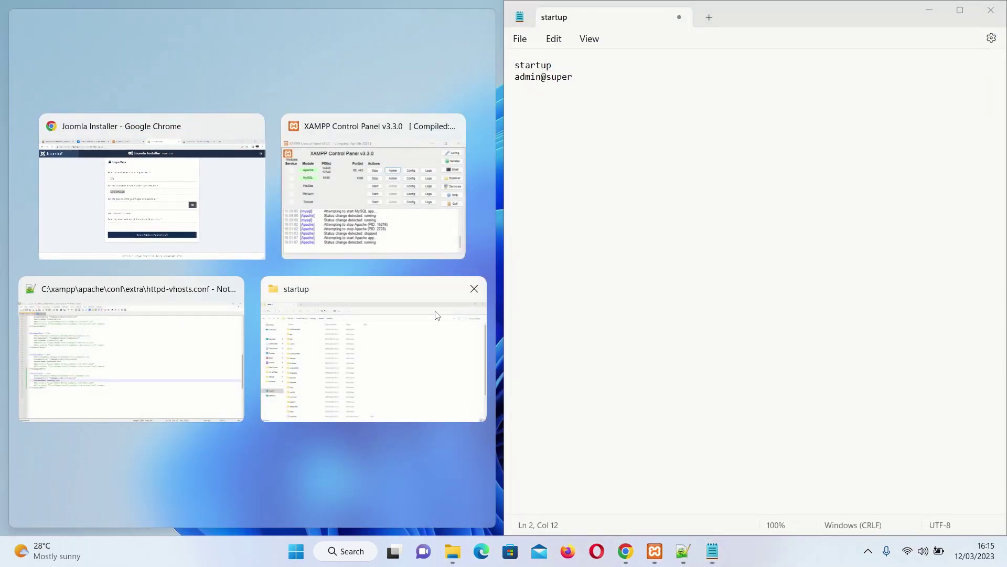
click(247, 220)
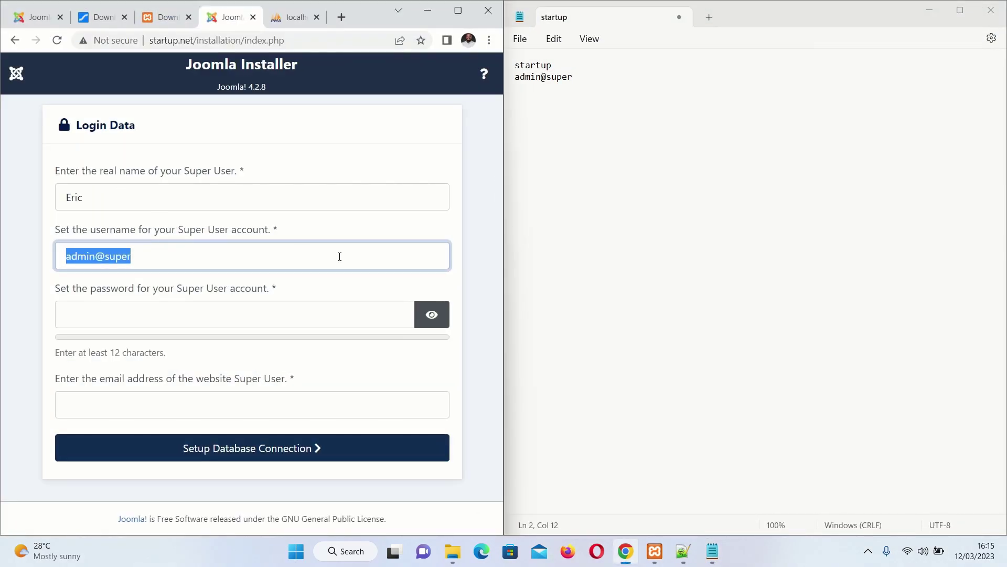
click(458, 10)
Enter a 12-character Super User password, copy it into the notes, and begin the e-mail address
click(357, 291)
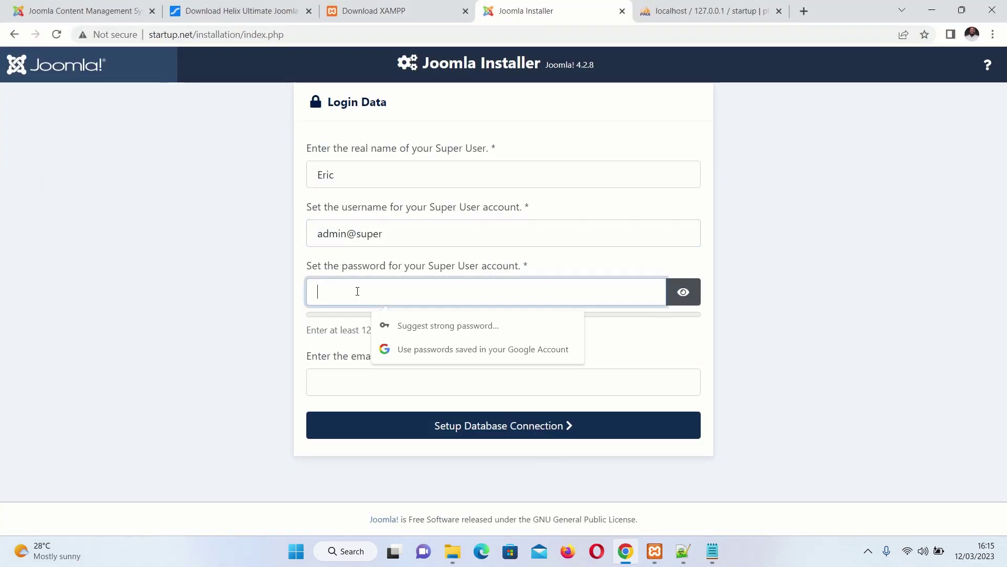
text(••••)
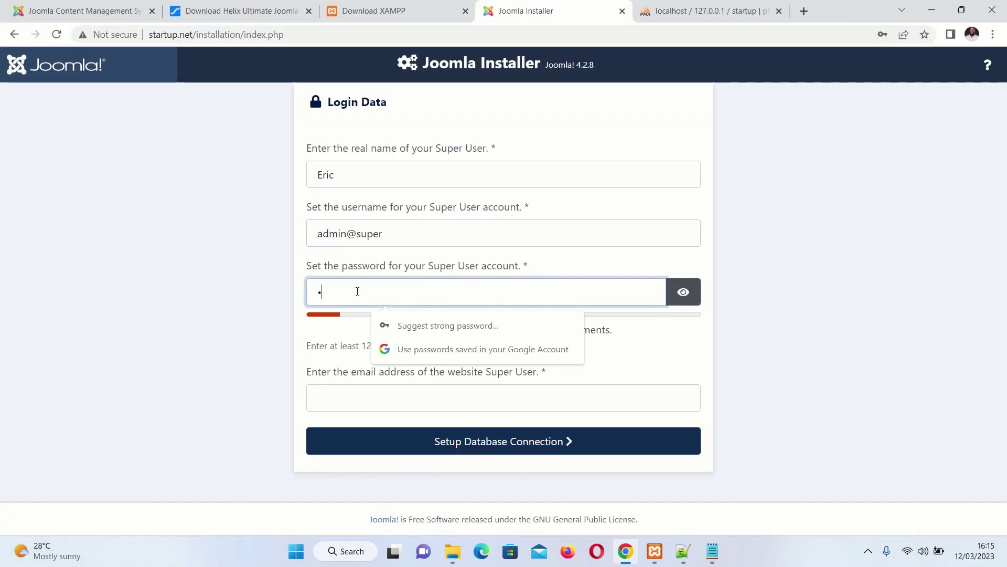
text(••••••••)
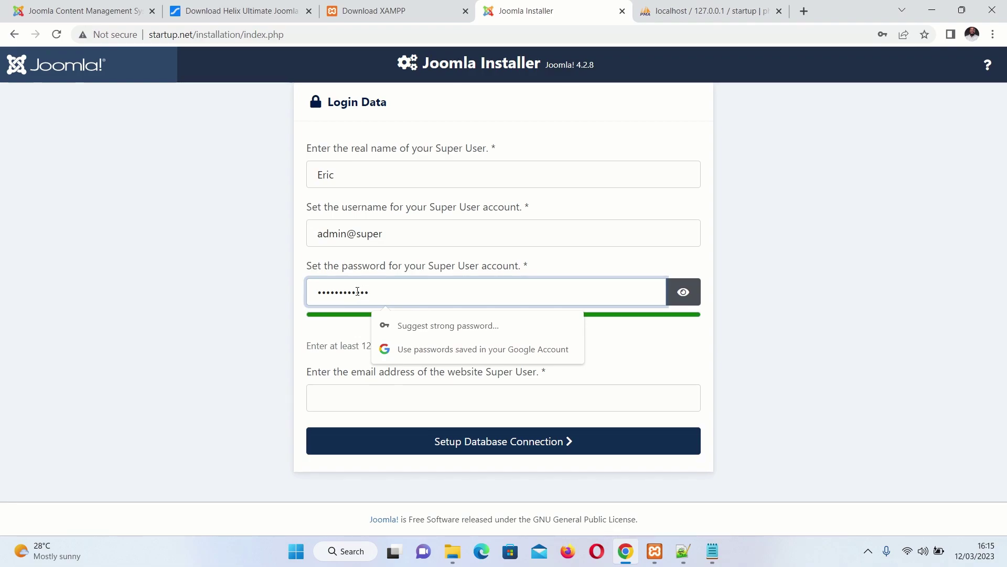
click(683, 292)
drag(412, 287, 271, 290)
key(ctrl+c)
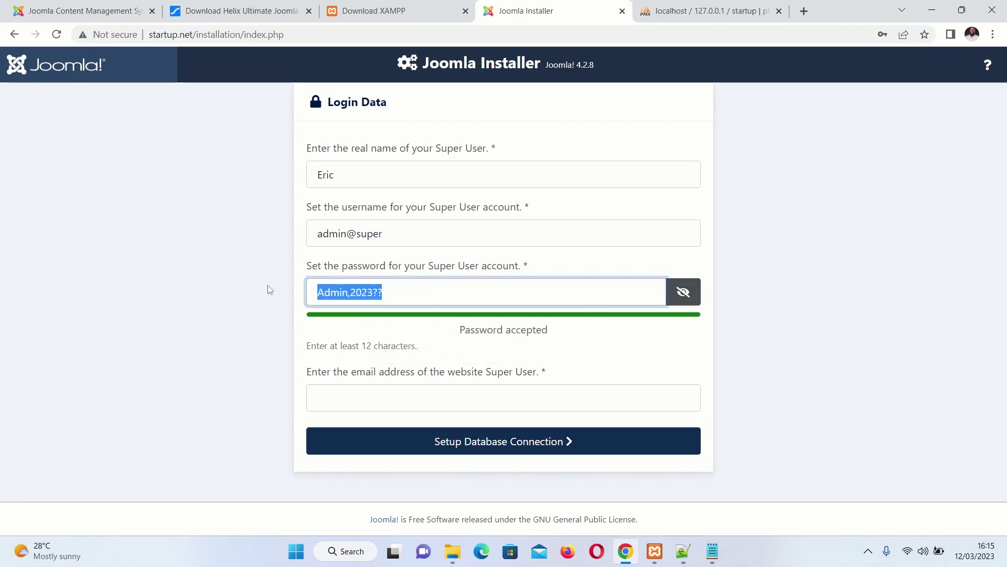
click(712, 551)
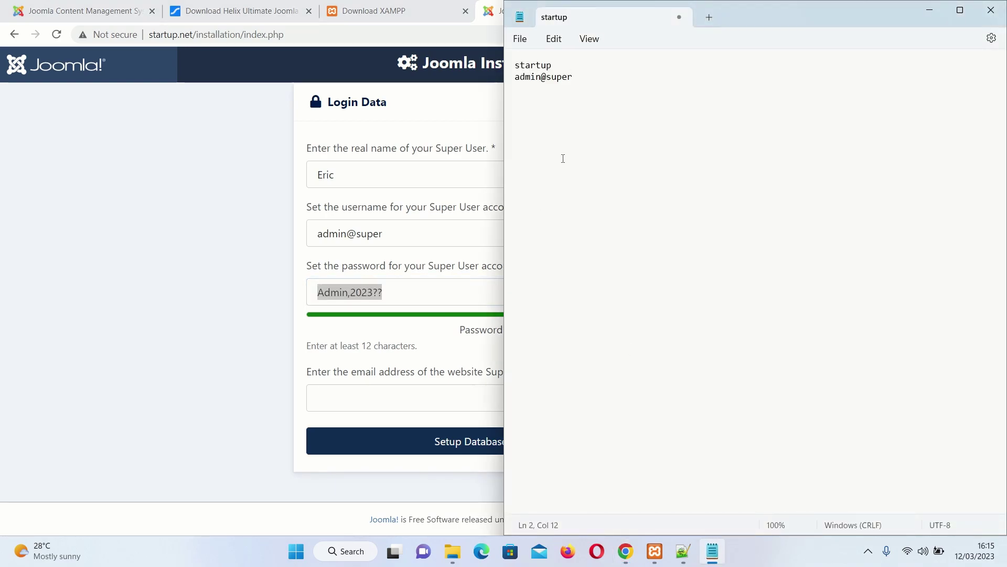
key(ctrl+v)
key(alt+Tab)
click(420, 290)
click(326, 396)
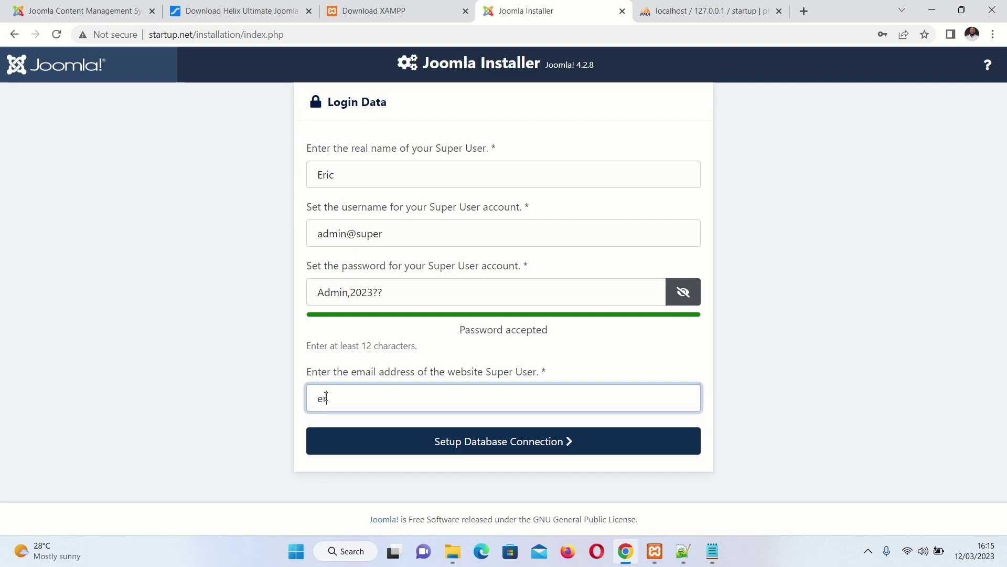
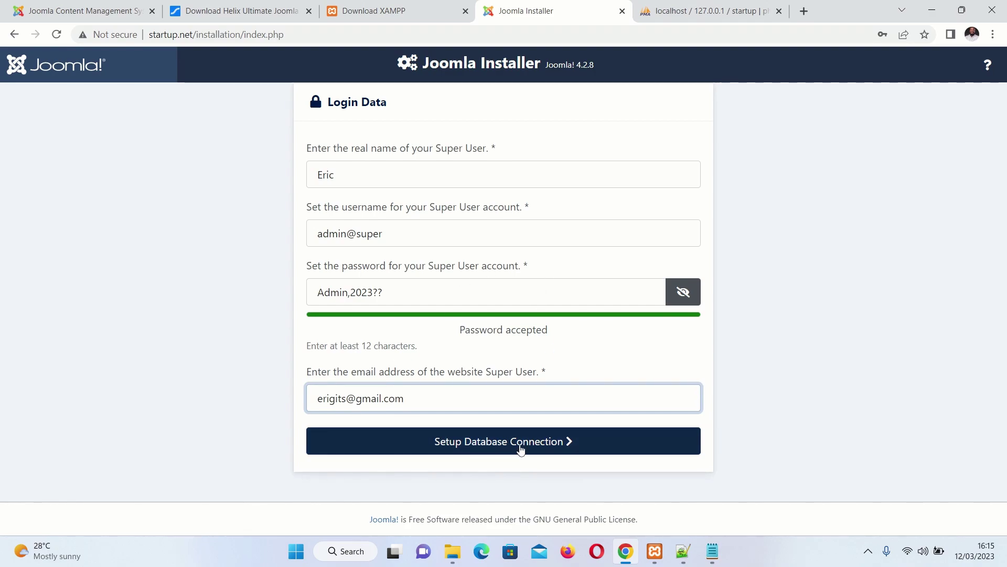
Set the database username to root and replace joomla_db with the database name startup
click(524, 444)
scroll(335, 124, down, 1)
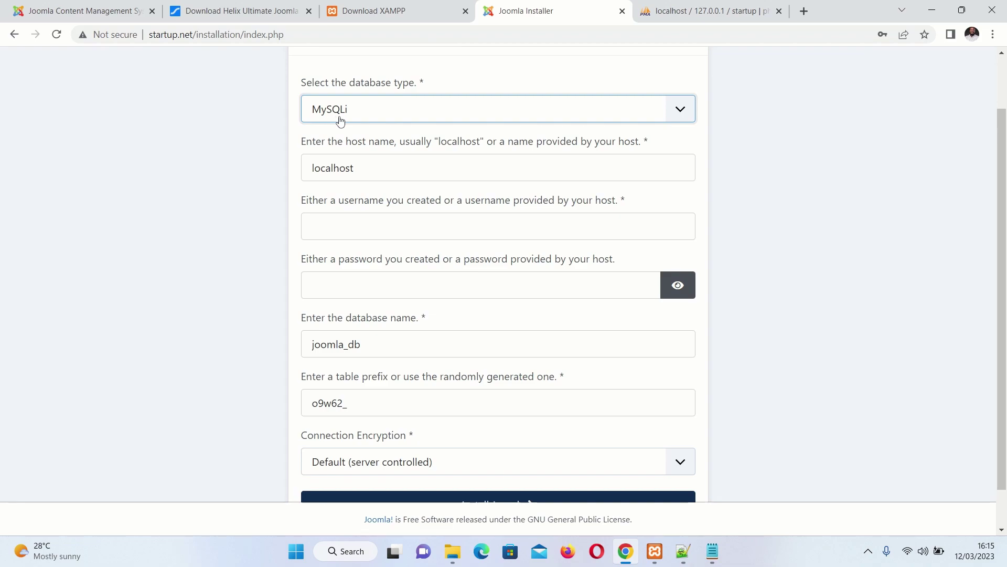
click(371, 223)
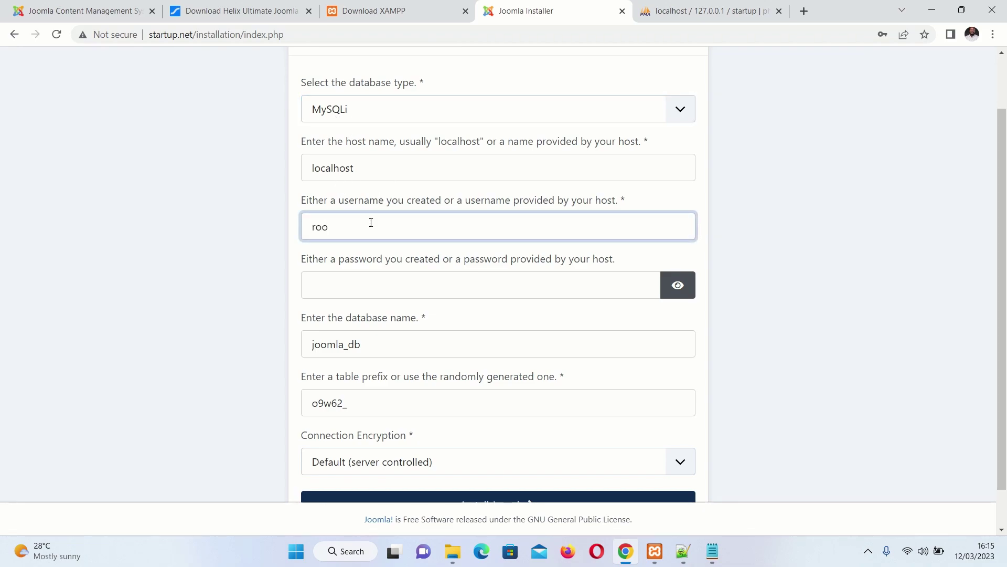
click(346, 289)
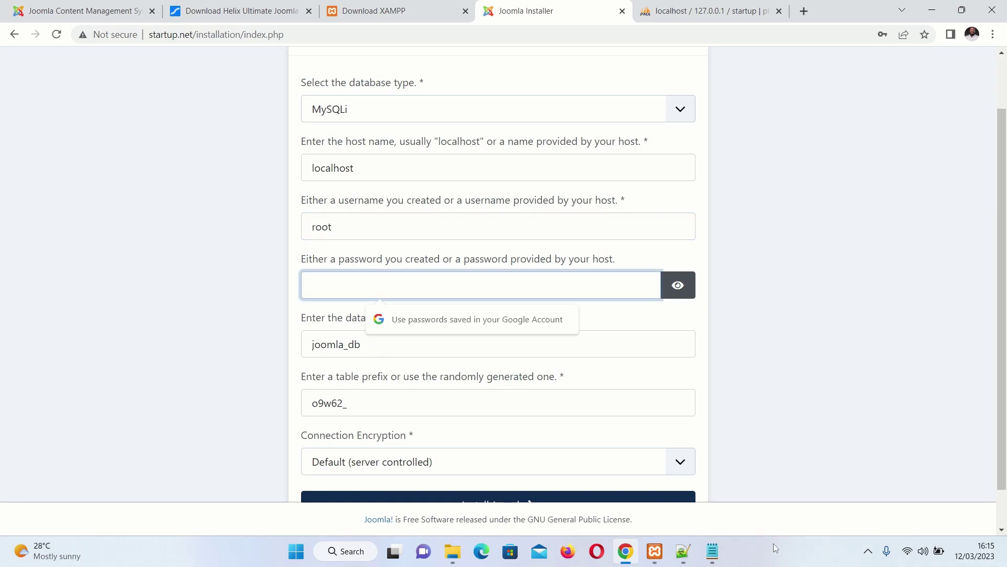
click(712, 551)
double_click(559, 69)
key(ctrl+c)
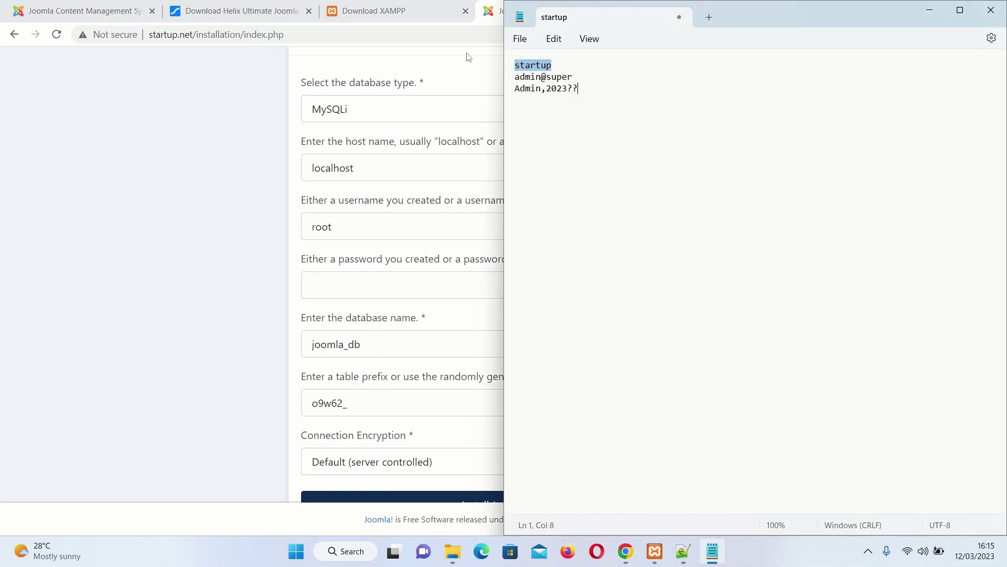
click(329, 287)
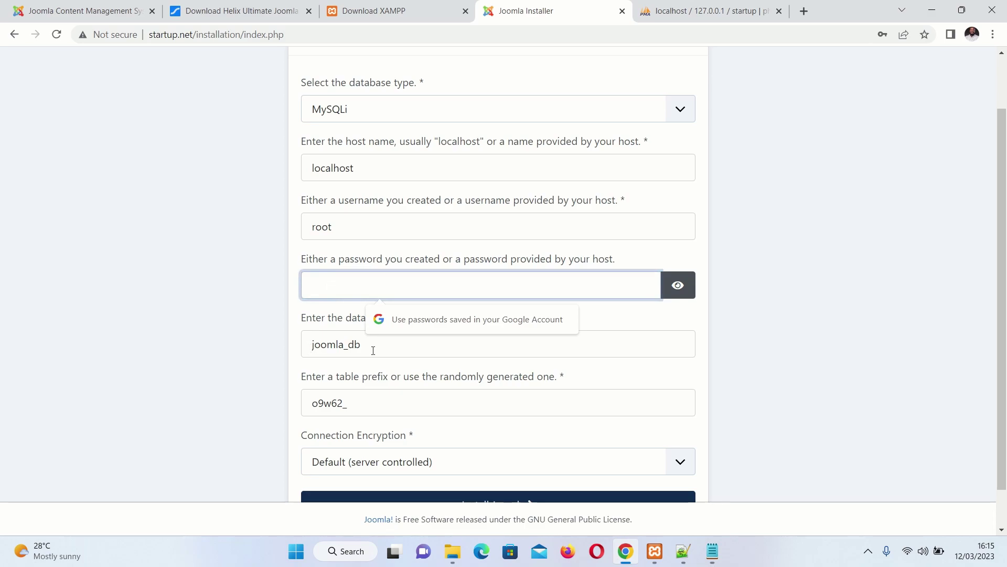
double_click(349, 351)
key(ctrl+v)
Set table prefix sp_, keep Default encryption, and start installing Joomla
scroll(378, 362, down, 1)
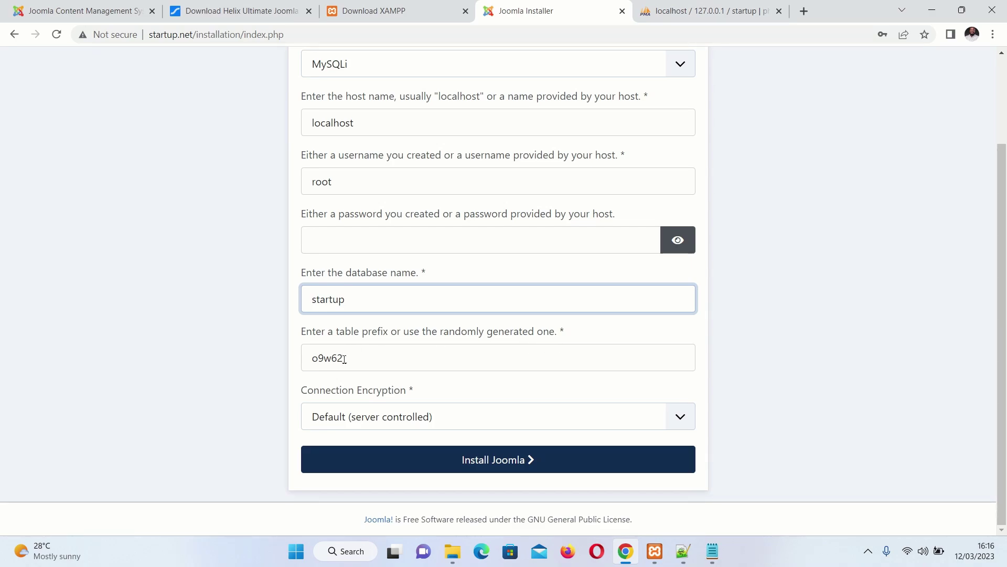
drag(340, 358, 214, 362)
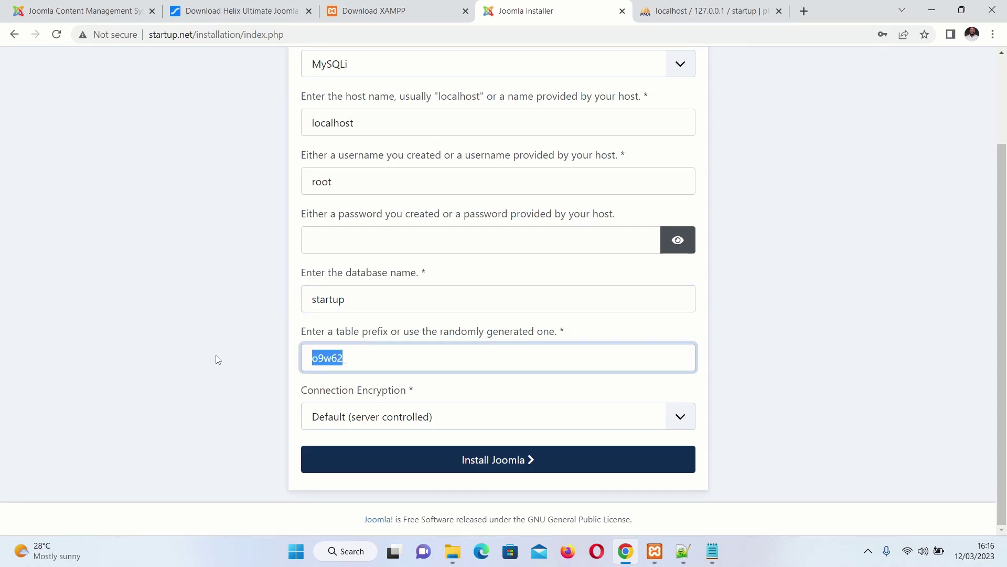
text(sp)
click(390, 425)
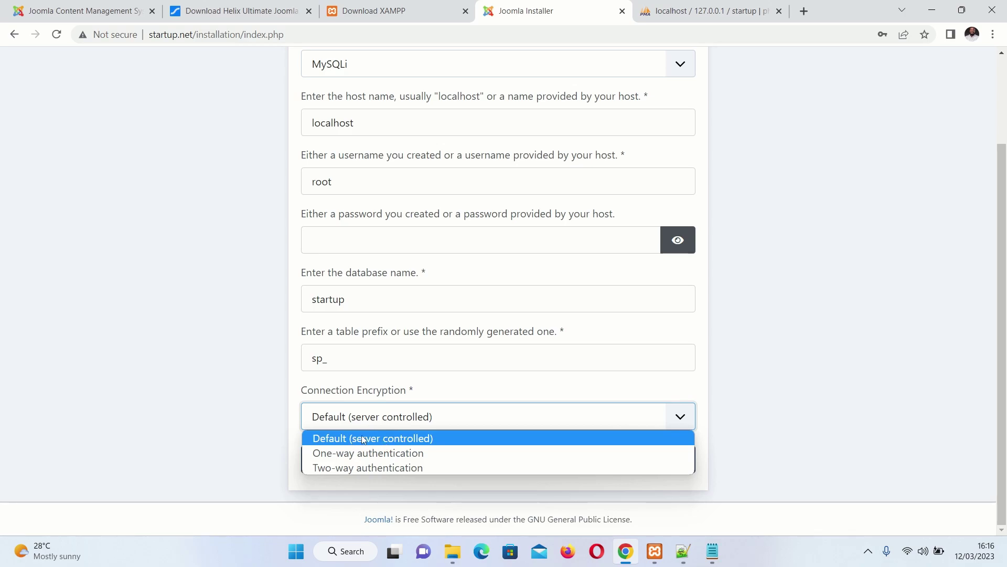
click(370, 439)
scroll(551, 384, up, 2)
scroll(551, 396, down, 2)
click(522, 460)
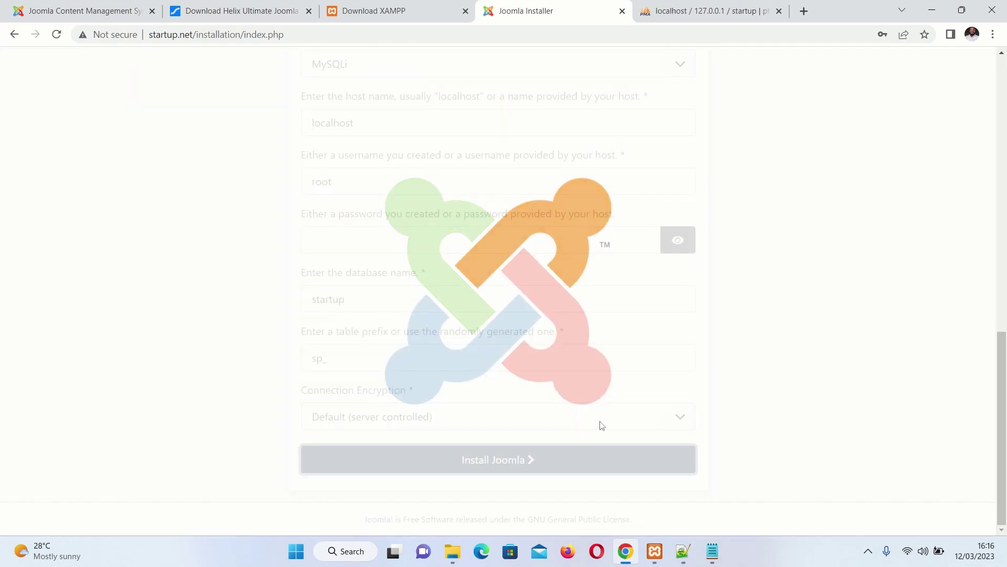
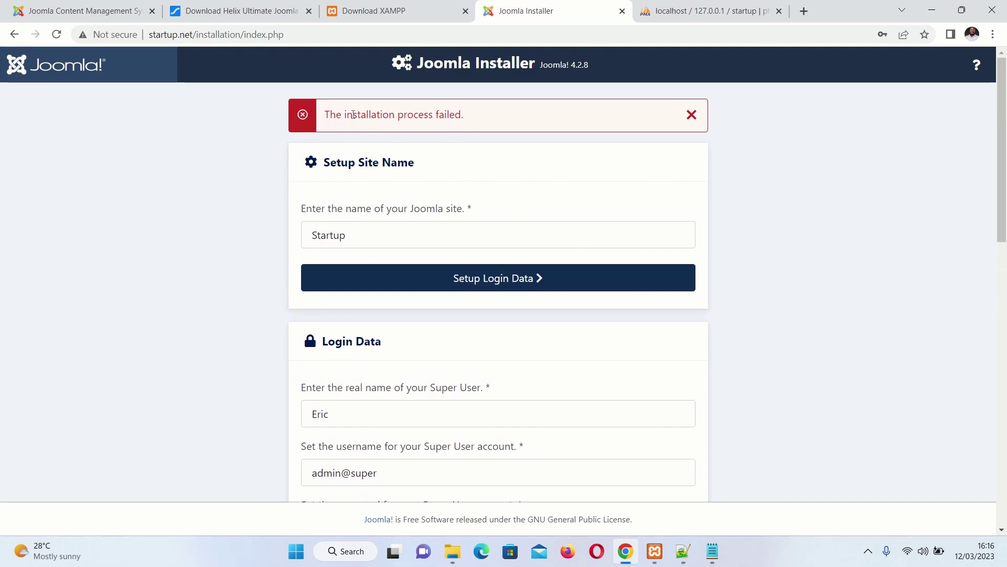
Submit the entered settings with Install Joomla
scroll(479, 130, down, 4)
scroll(513, 169, up, 4)
scroll(541, 173, down, 13)
scroll(506, 393, down, 2)
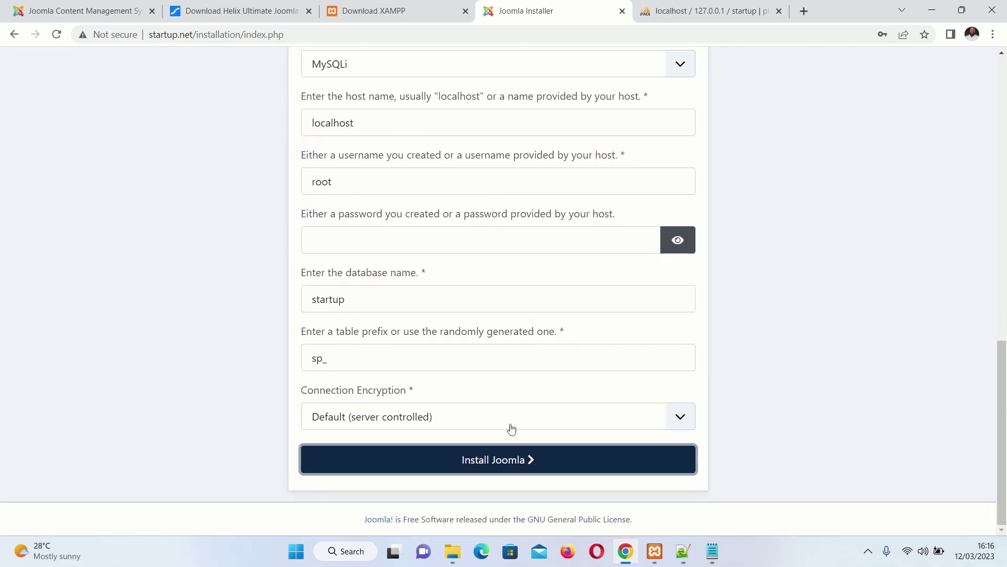
click(499, 460)
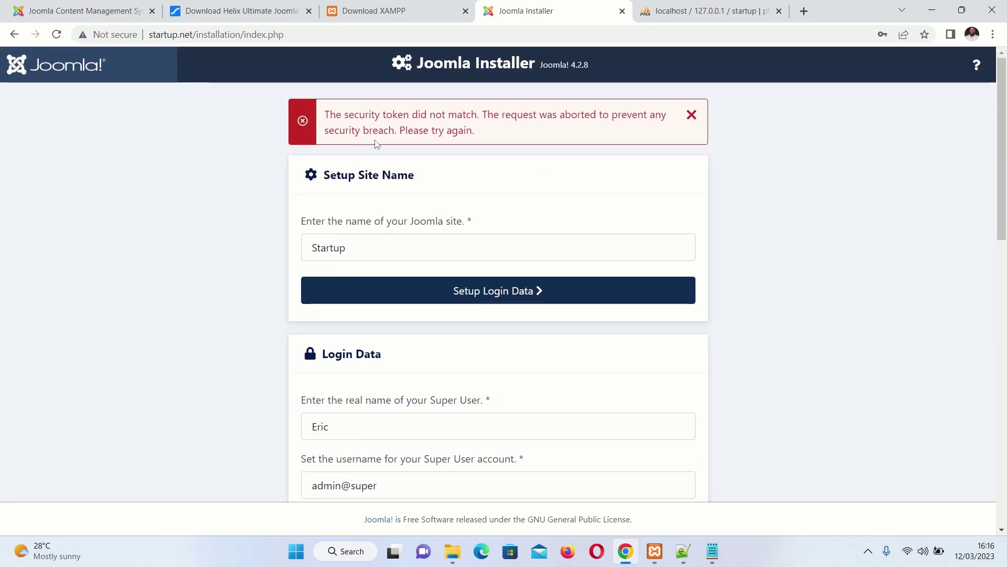
Remove installation/index.php from the address and load the site root
scroll(449, 267, down, 5)
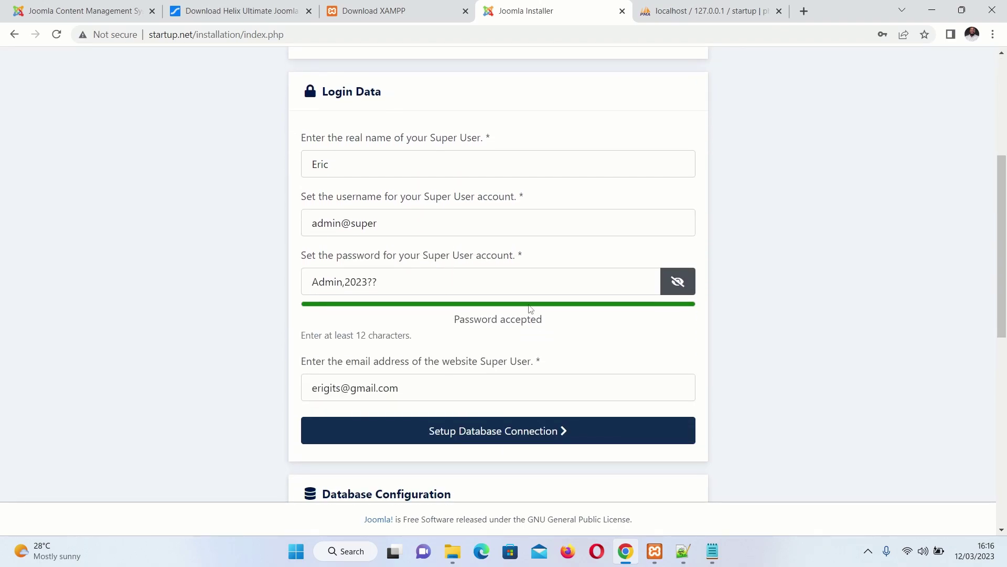
scroll(535, 250, up, 5)
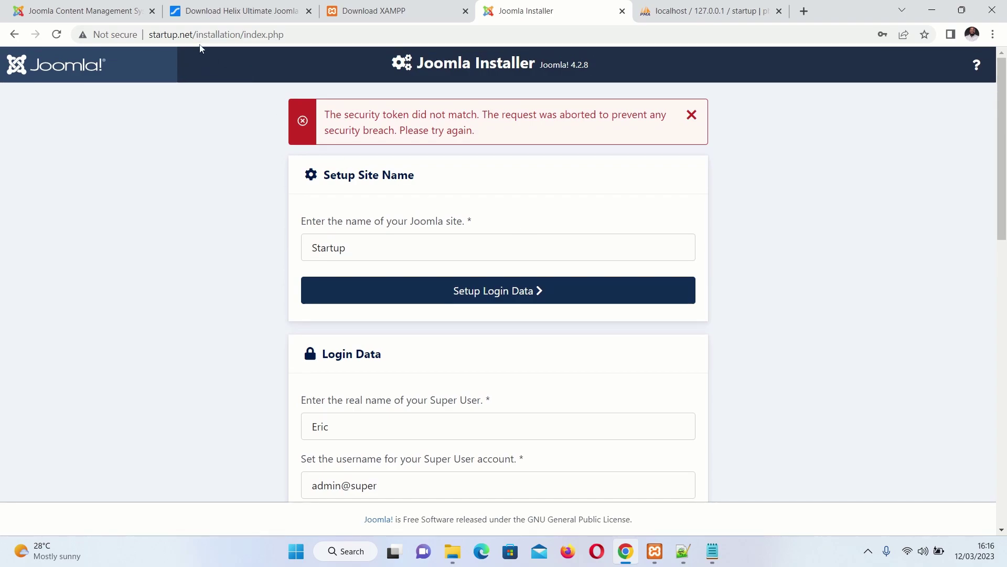
drag(198, 35, 290, 40)
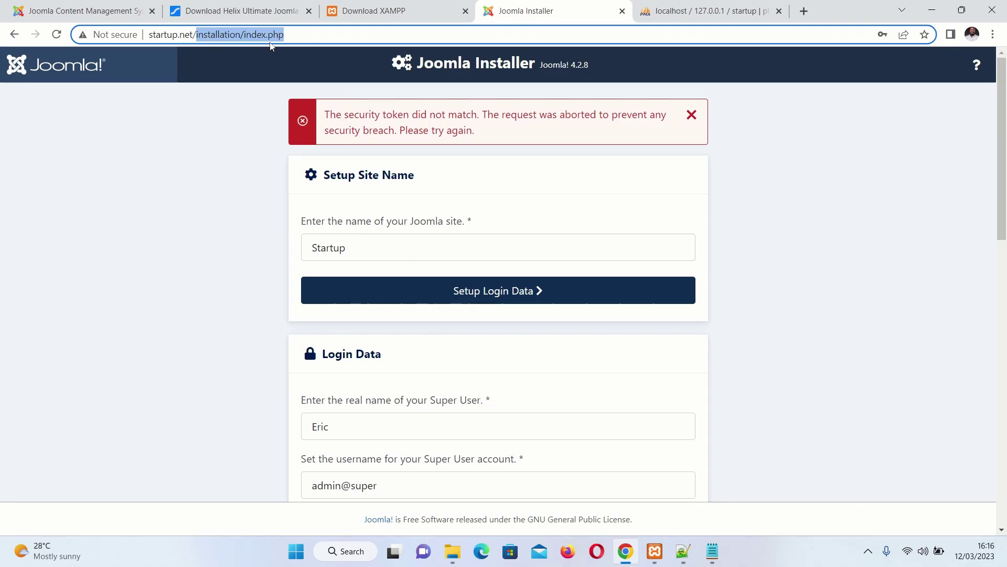
key(BackSpace)
key(Return)
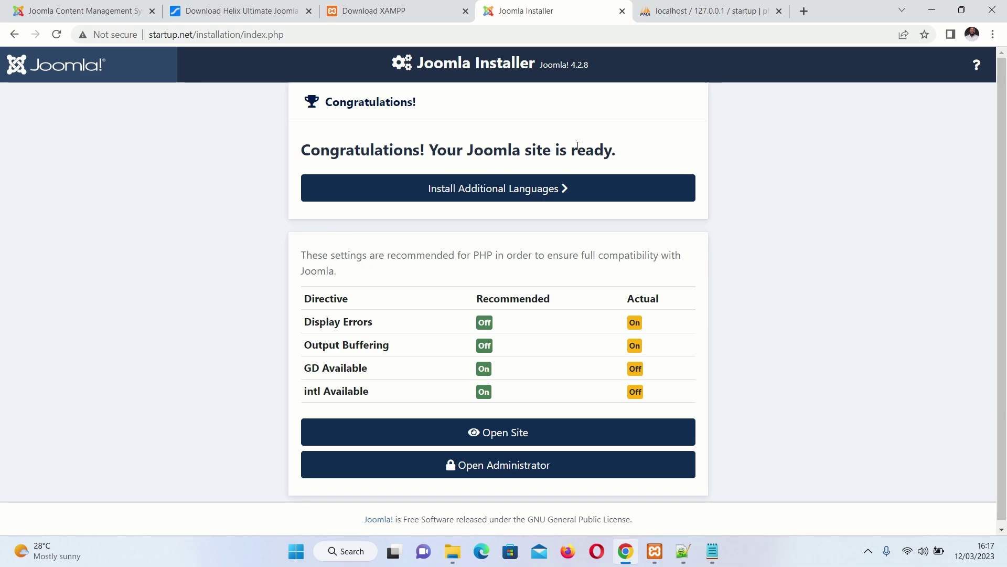
Open the newly installed site's front end and scroll through its home page
right_click(519, 432)
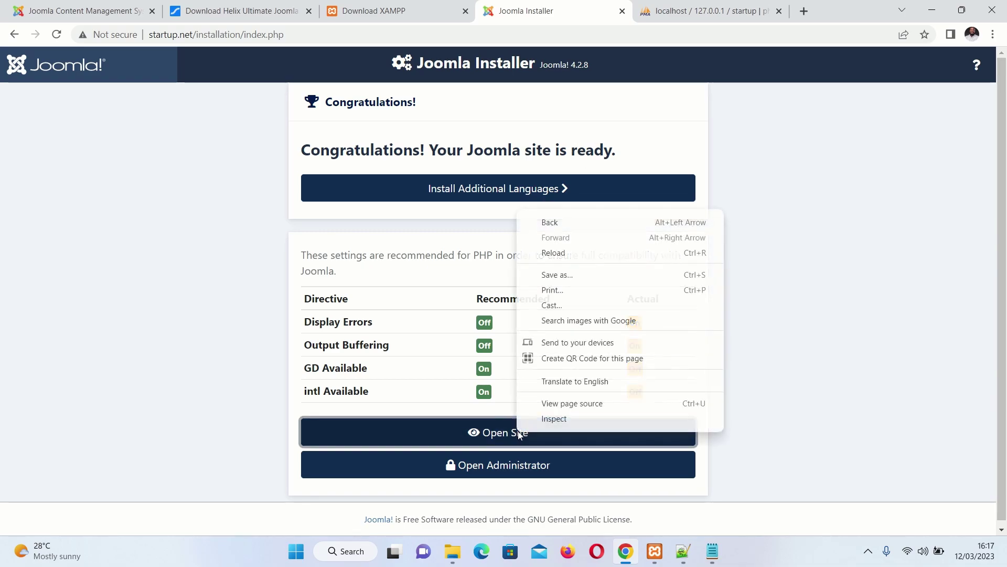
click(504, 437)
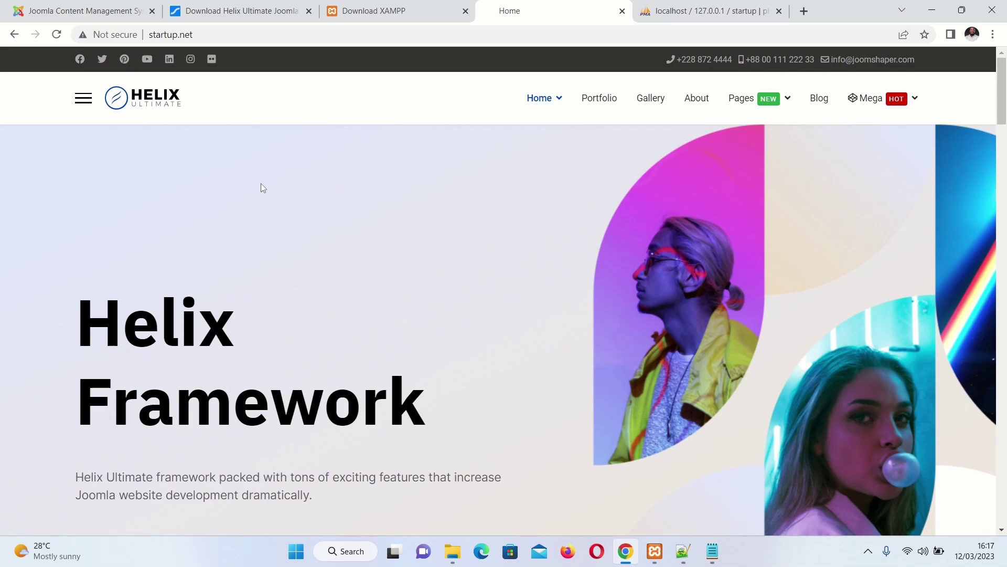
scroll(200, 162, down, 2)
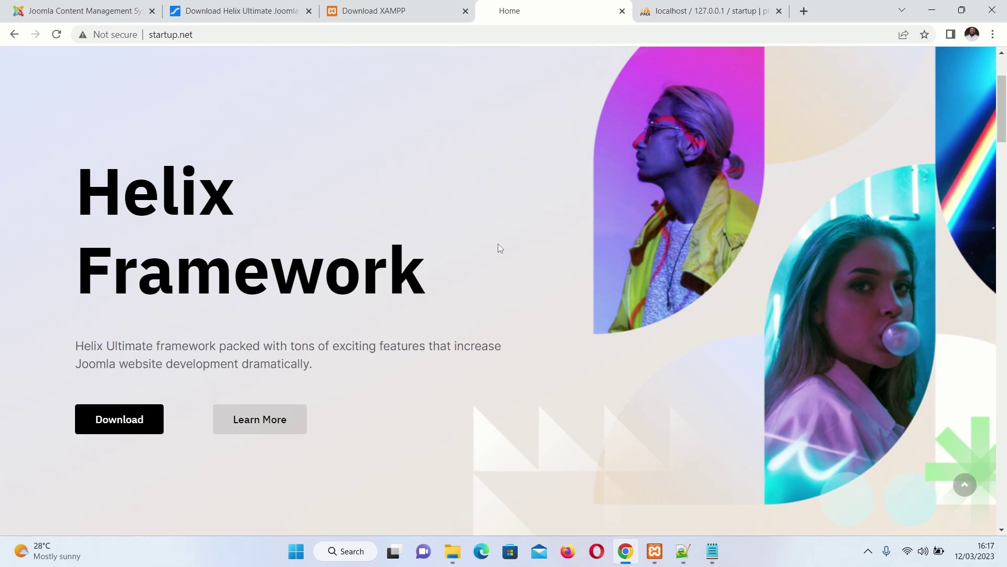
scroll(500, 248, up, 3)
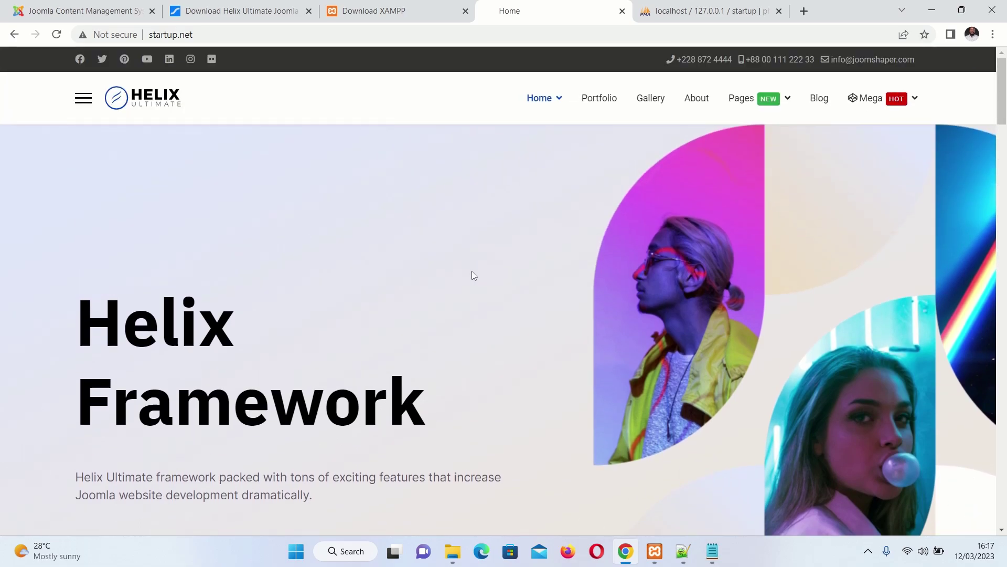
scroll(477, 275, down, 15)
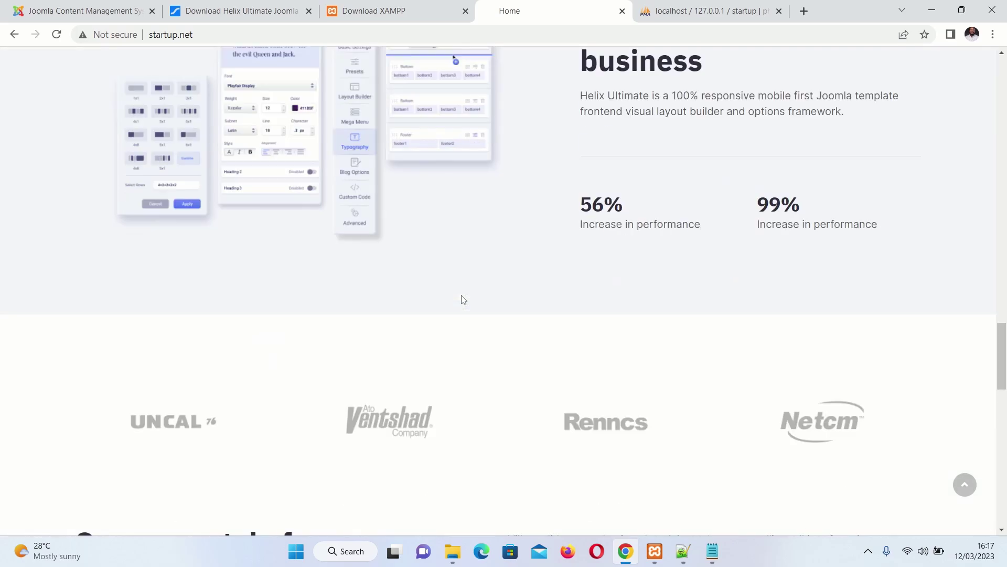
scroll(463, 300, down, 15)
scroll(461, 358, up, 12)
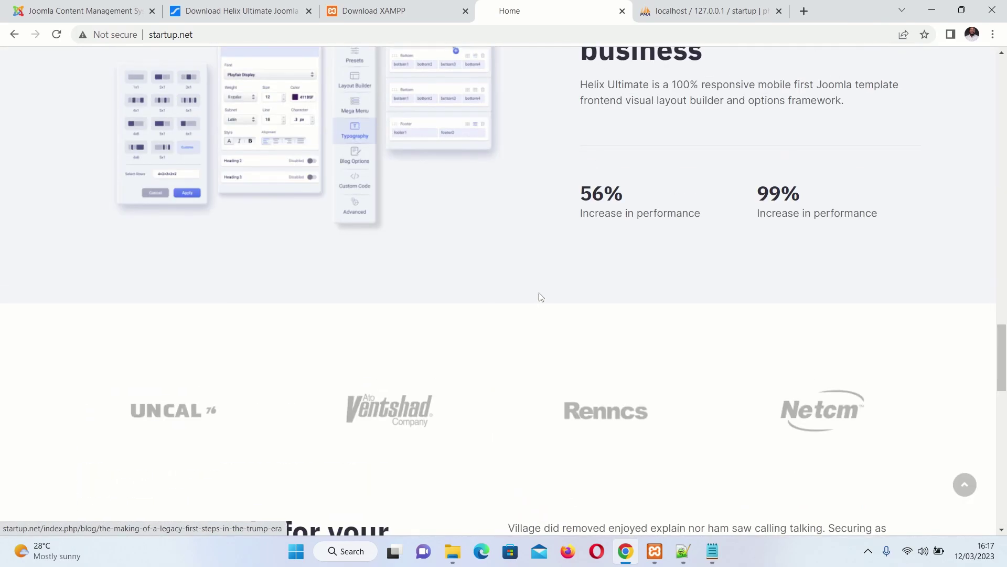
scroll(536, 301, up, 15)
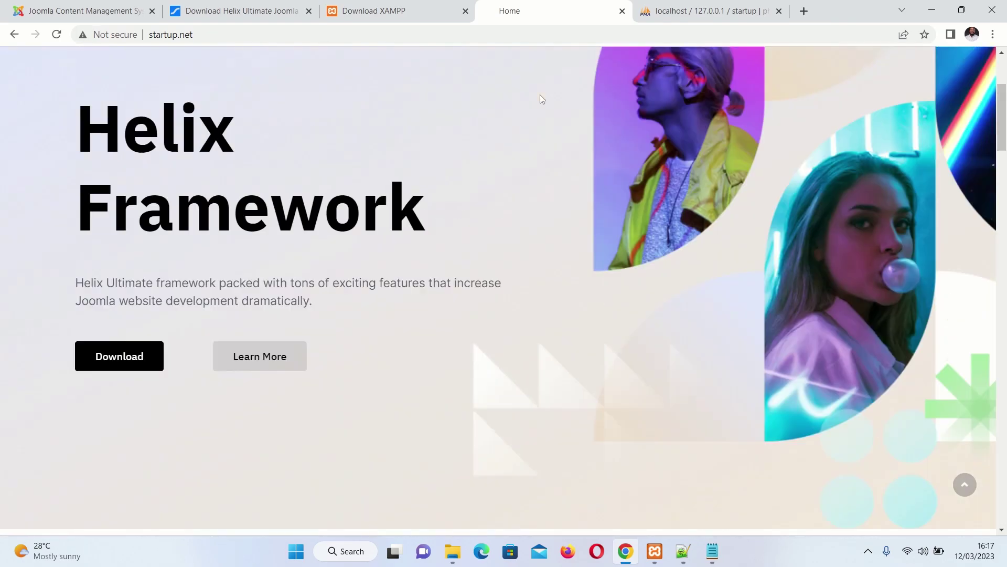
View and scroll through the Corporate home page variant
mouse_move(543, 116)
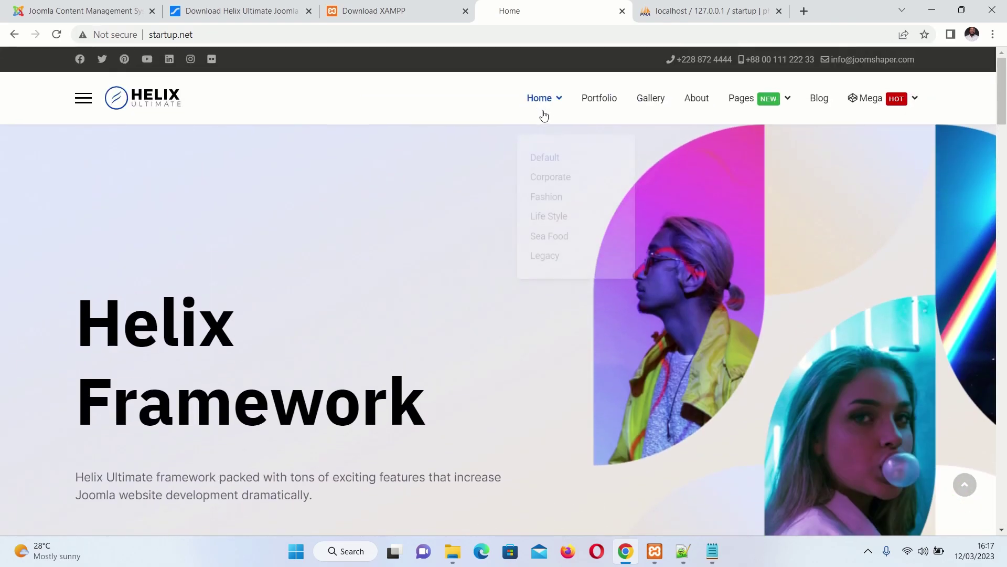
click(556, 168)
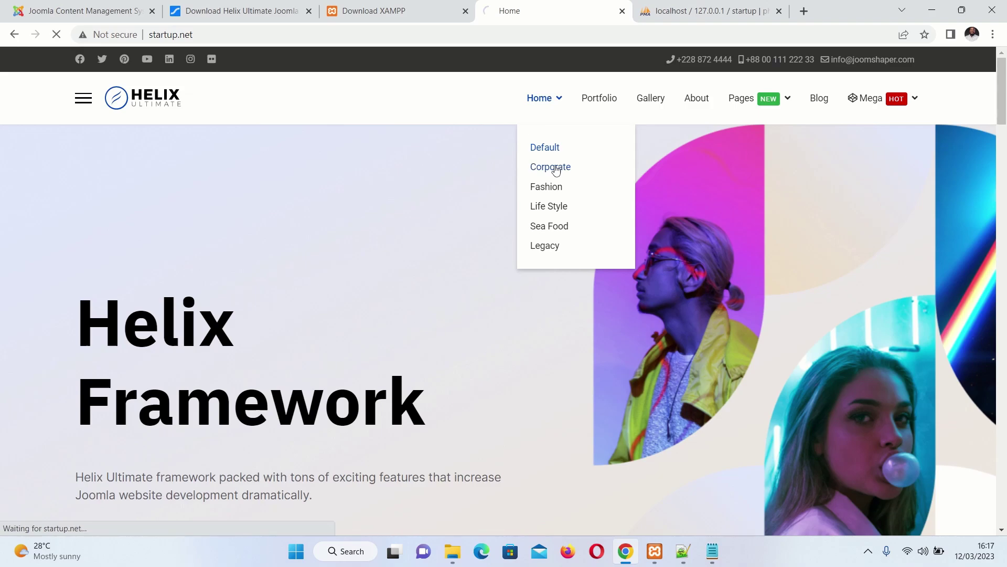
scroll(574, 352, down, 5)
scroll(574, 352, down, 10)
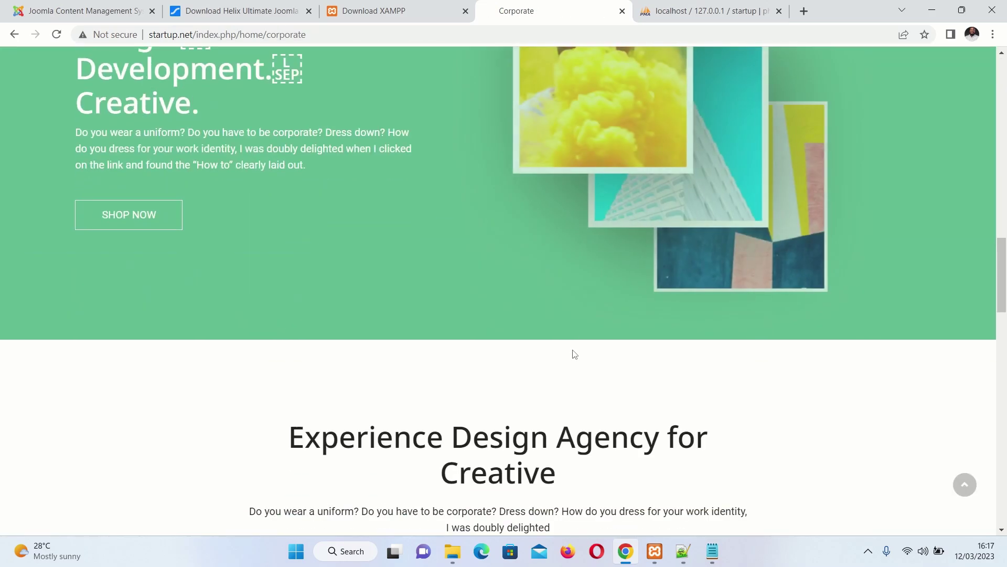
scroll(581, 360, up, 9)
scroll(569, 311, up, 7)
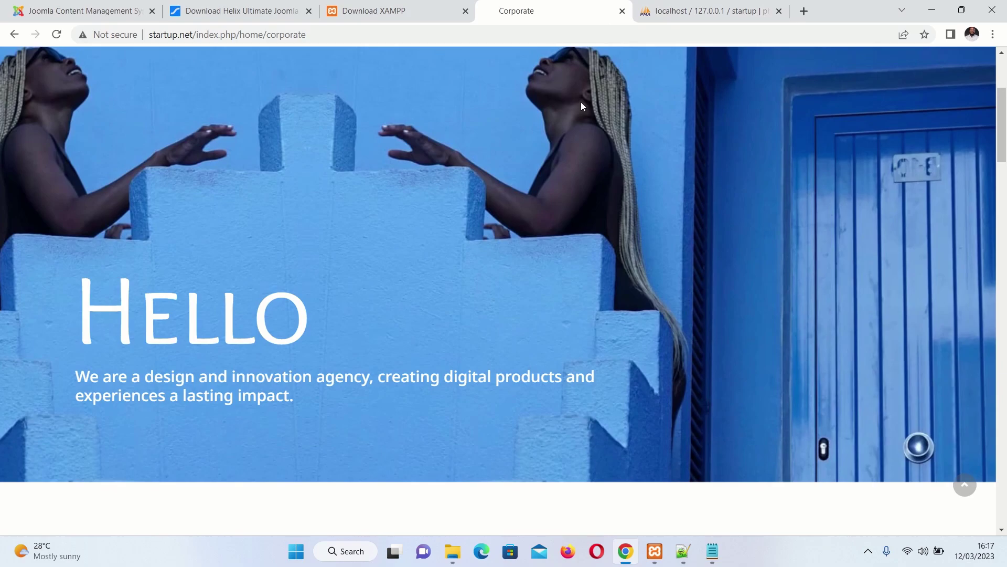
View and scroll through the Life Style home page variant
mouse_move(561, 102)
click(557, 211)
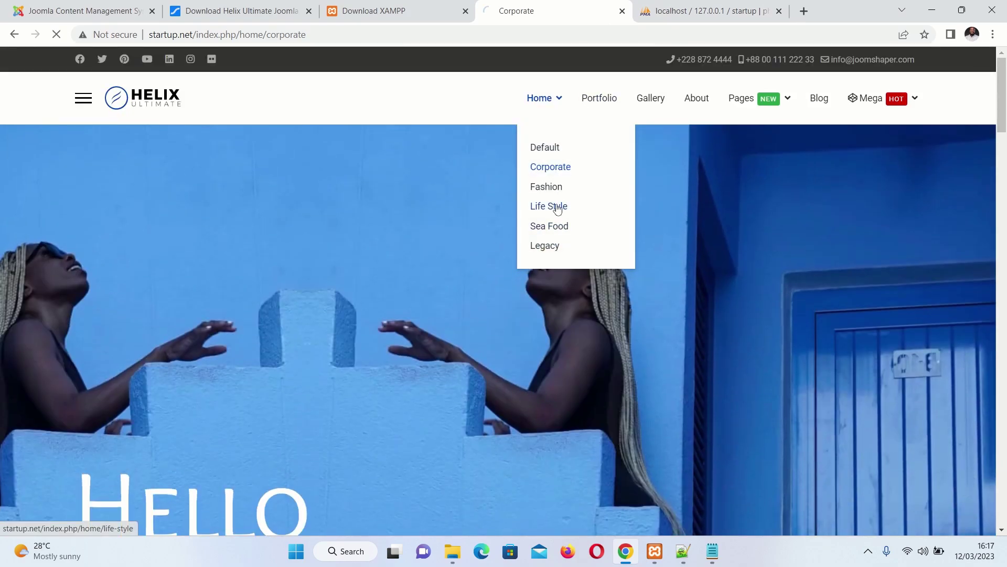
scroll(549, 263, down, 15)
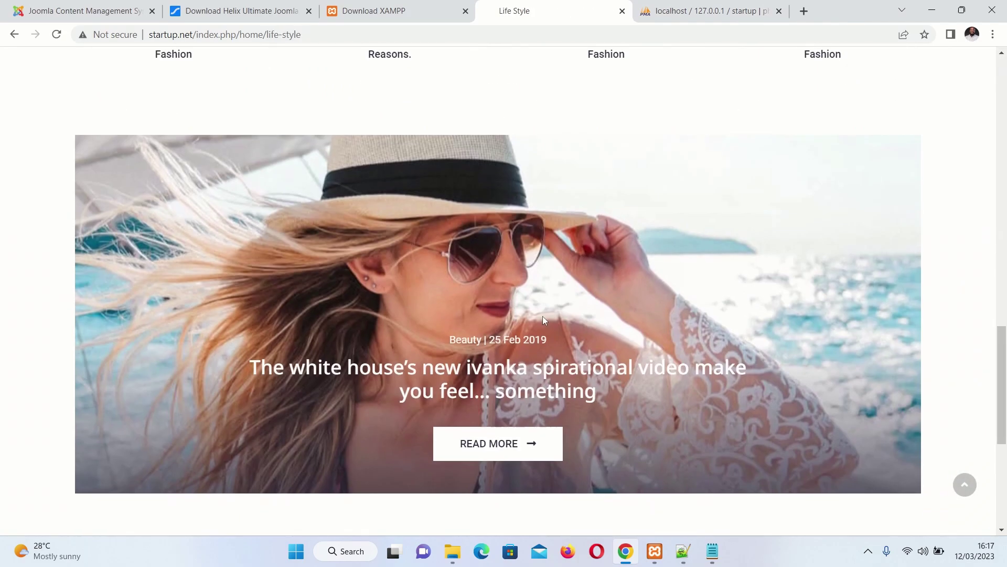
scroll(545, 281, up, 15)
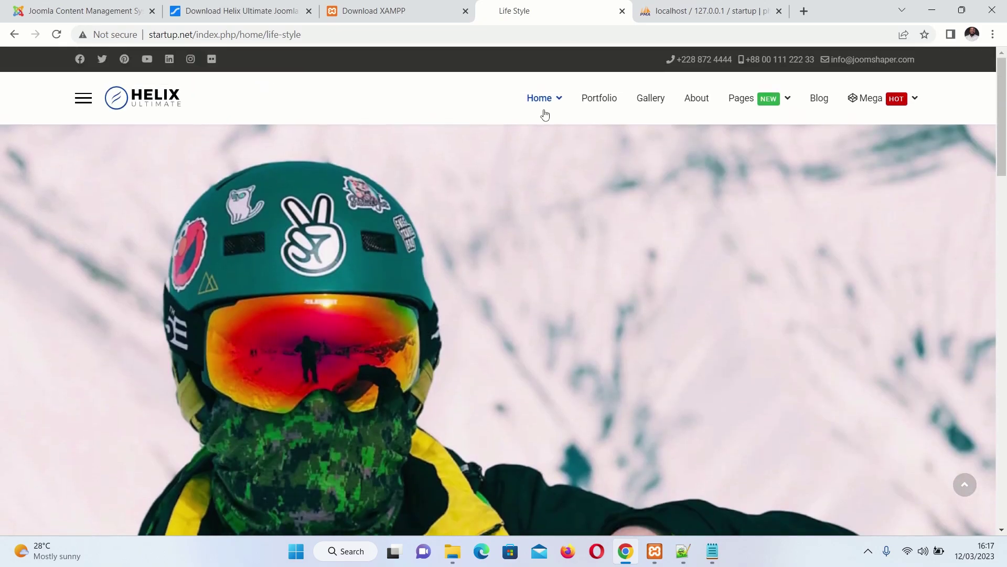
View the Legacy home page variant, scrolling through Key Features and back up
mouse_move(545, 115)
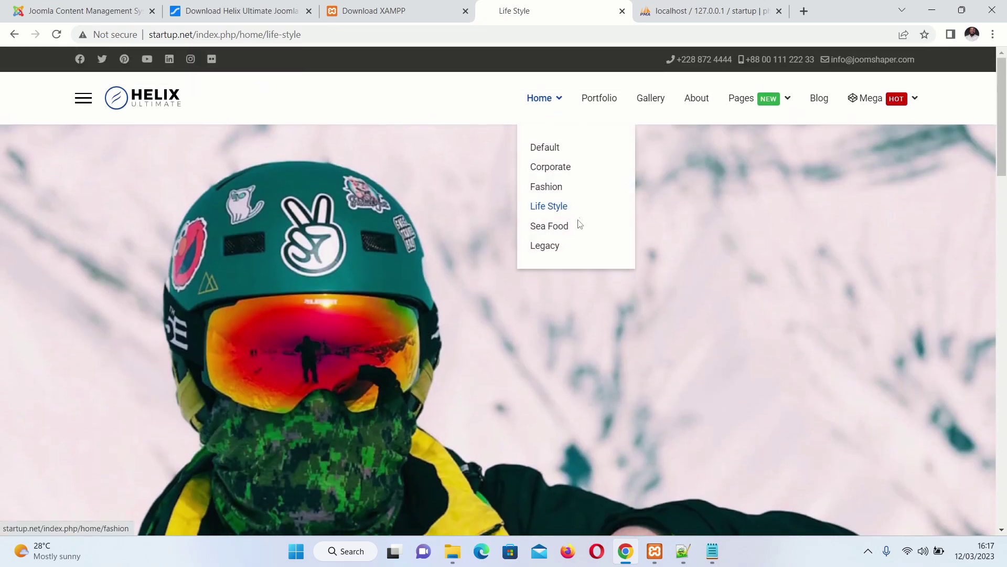
click(550, 244)
scroll(511, 300, down, 15)
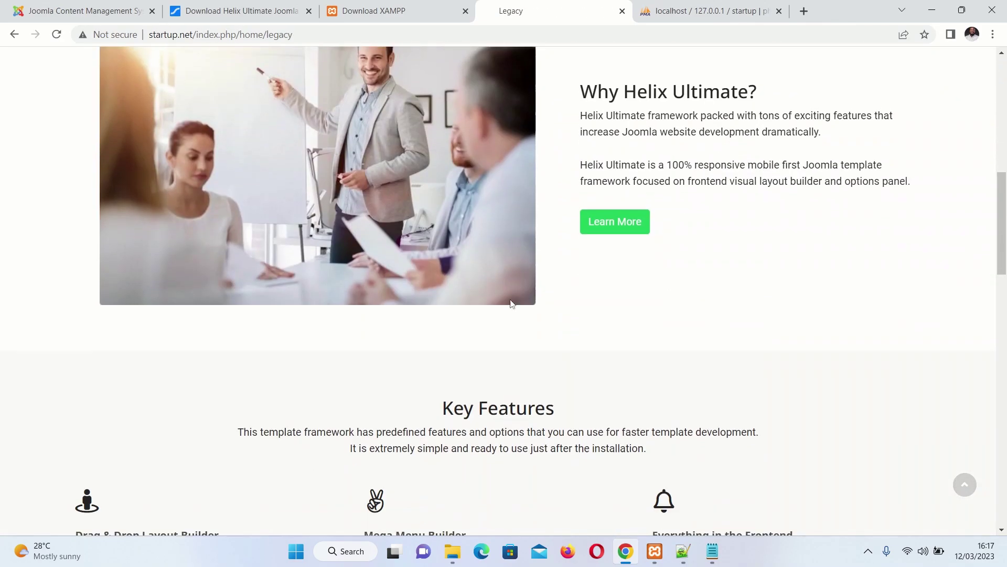
scroll(514, 303, down, 10)
scroll(505, 330, up, 15)
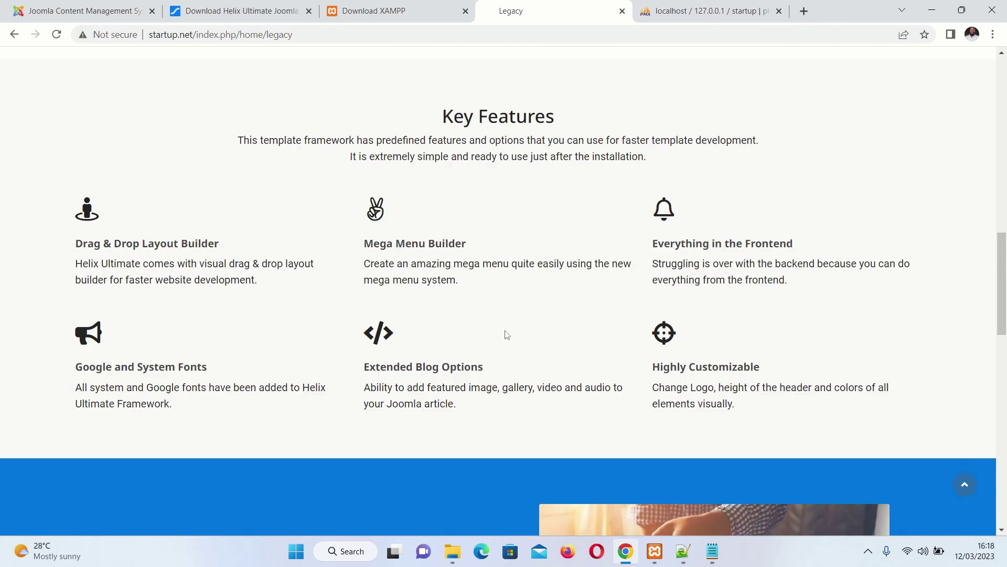
scroll(508, 339, up, 8)
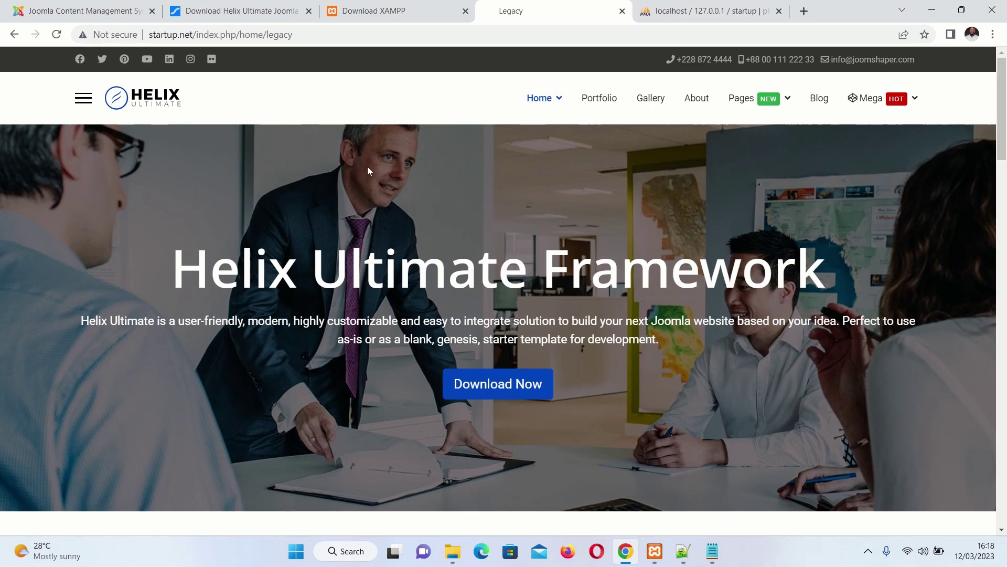
click(198, 34)
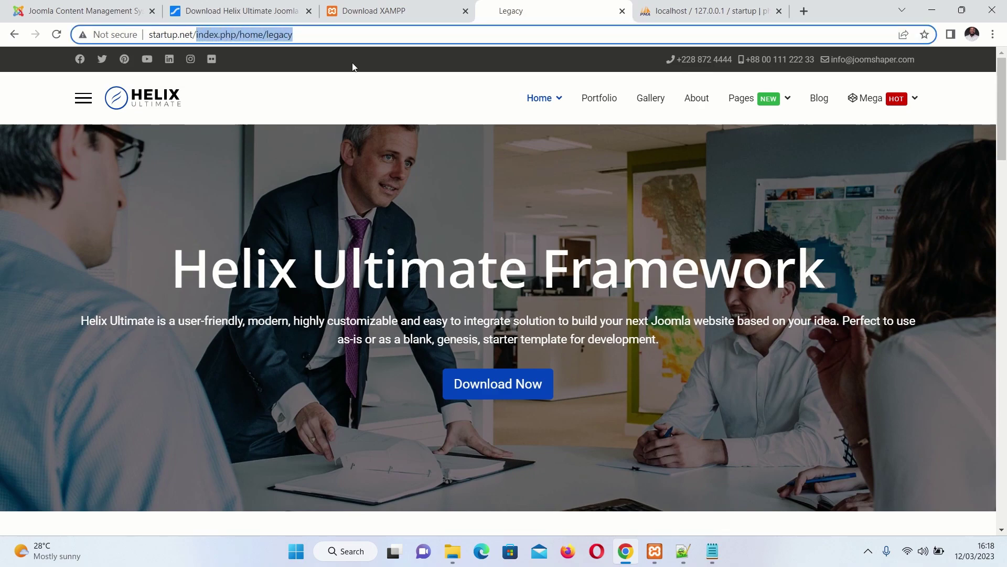
Load the startup.net/administrator login page, correcting the misspelled address
text(startup.net/admini)
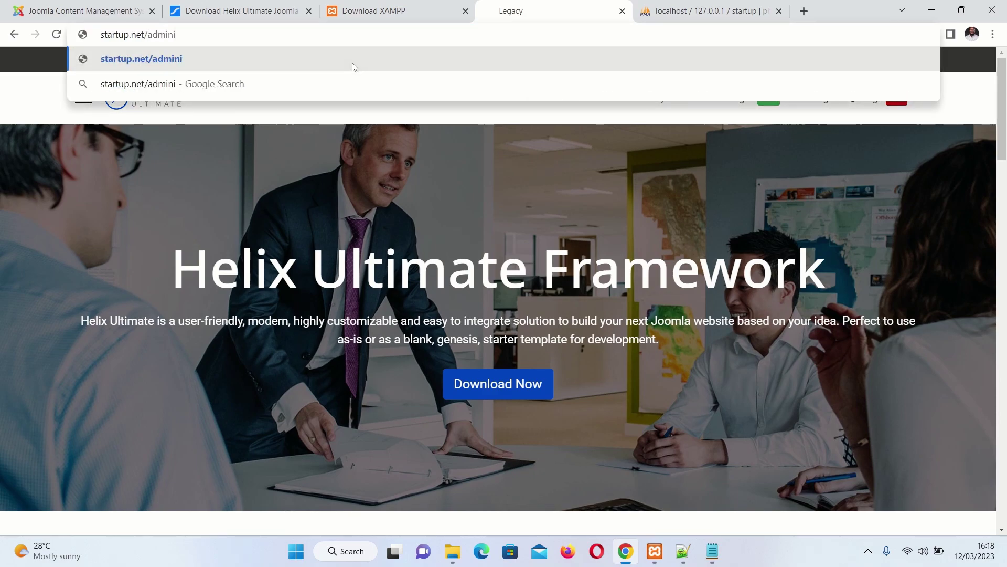
text(tsrtaor)
key(BackSpace)
key(BackSpace)
key(BackSpace)
key(BackSpace)
key(BackSpace)
key(BackSpace)
key(BackSpace)
text(strator)
key(Return)
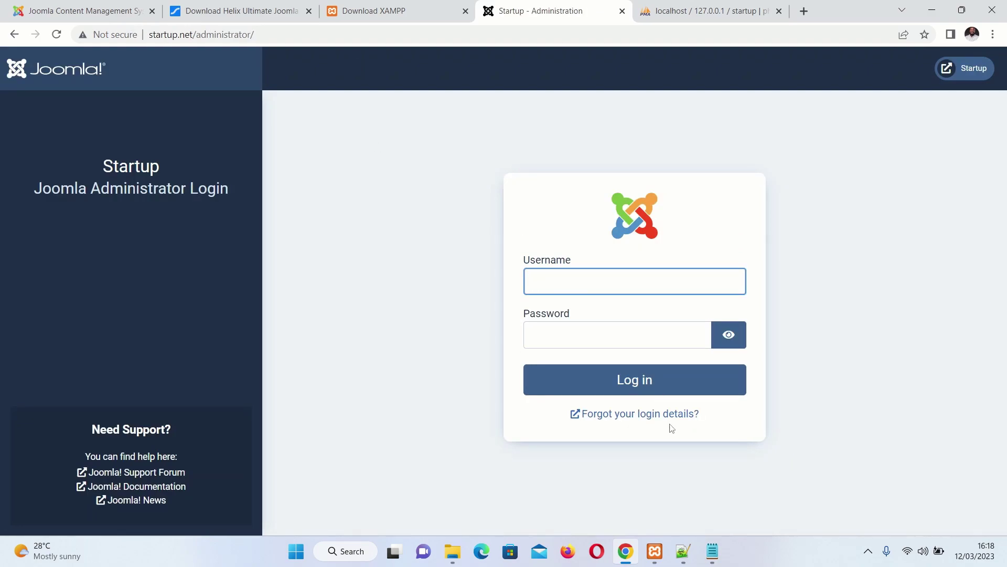
Copy the saved username from the Notepad notes into the Username field
click(712, 551)
drag(573, 77, 516, 77)
key(ctrl+c)
click(450, 241)
click(546, 276)
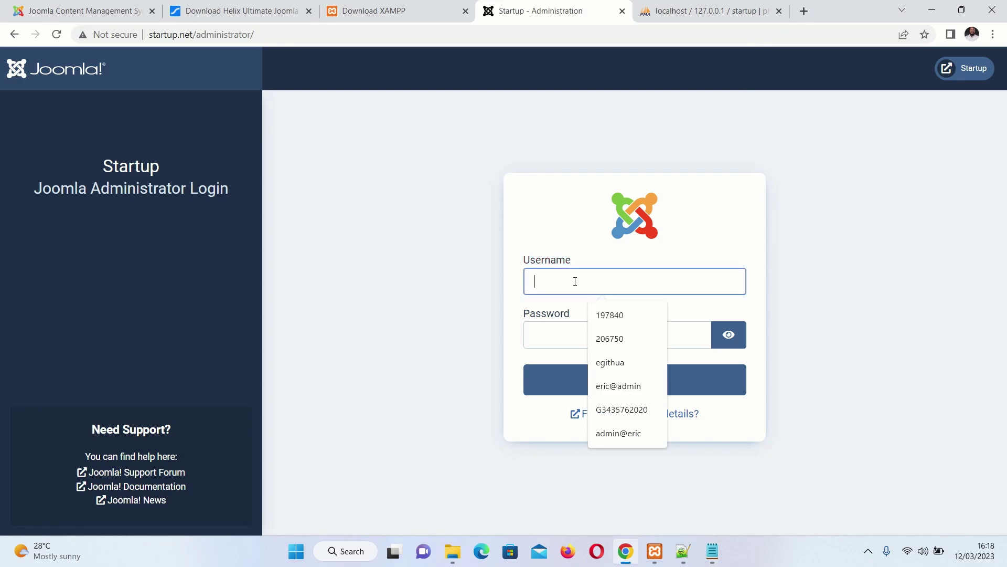
key(ctrl+v)
Copy the saved password from the notes into the Password field and log in
click(712, 556)
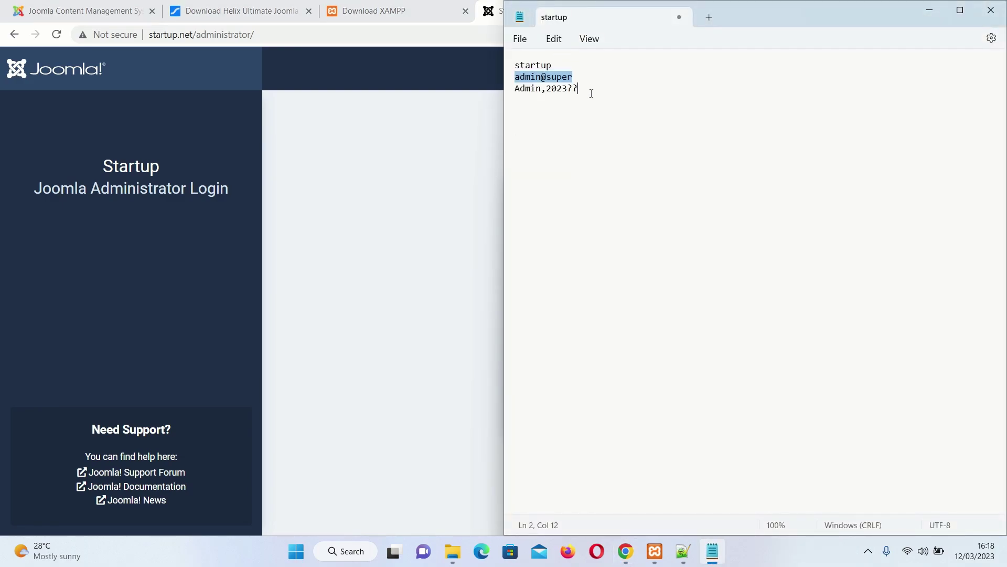
drag(582, 89, 501, 92)
key(ctrl+c)
click(458, 199)
click(593, 335)
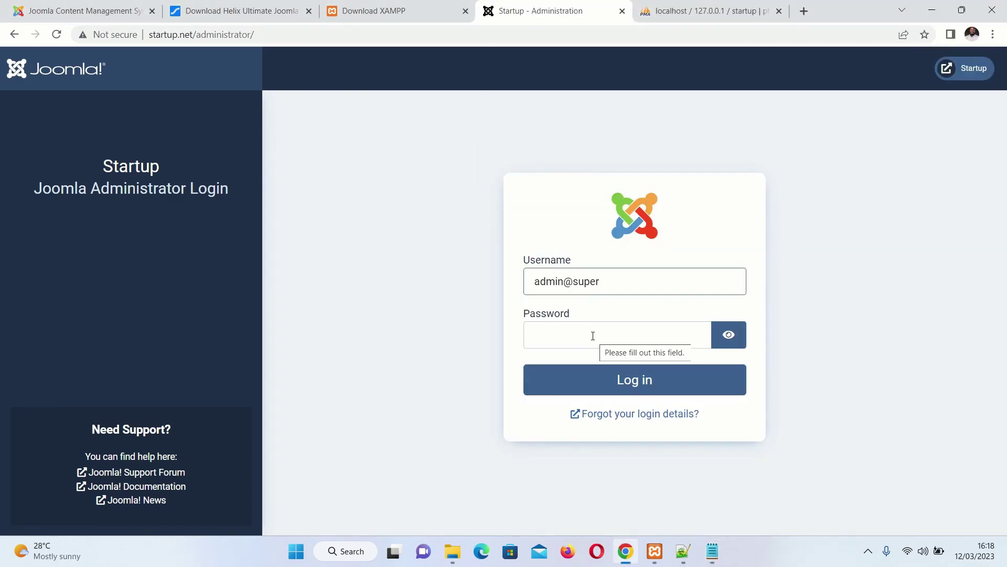
key(ctrl+v)
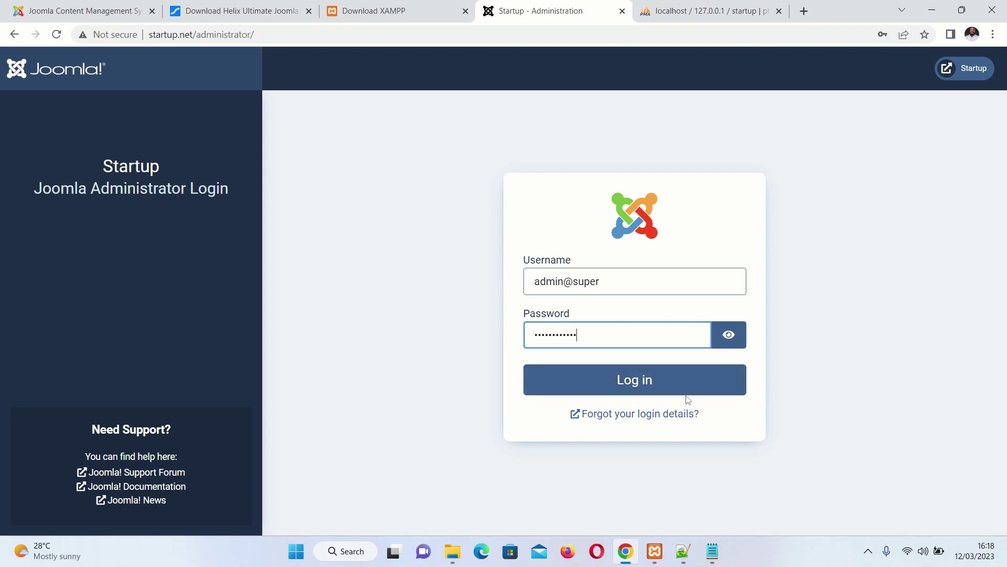
click(679, 394)
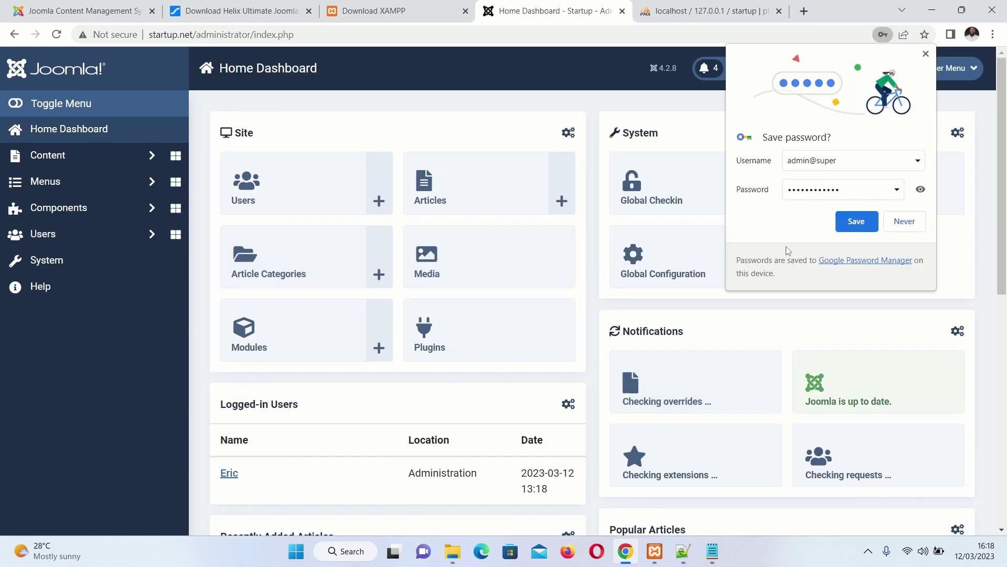
Dismiss the save-password prompt and open shaper_helixultimate - Default via System > Site Template Styles
click(913, 227)
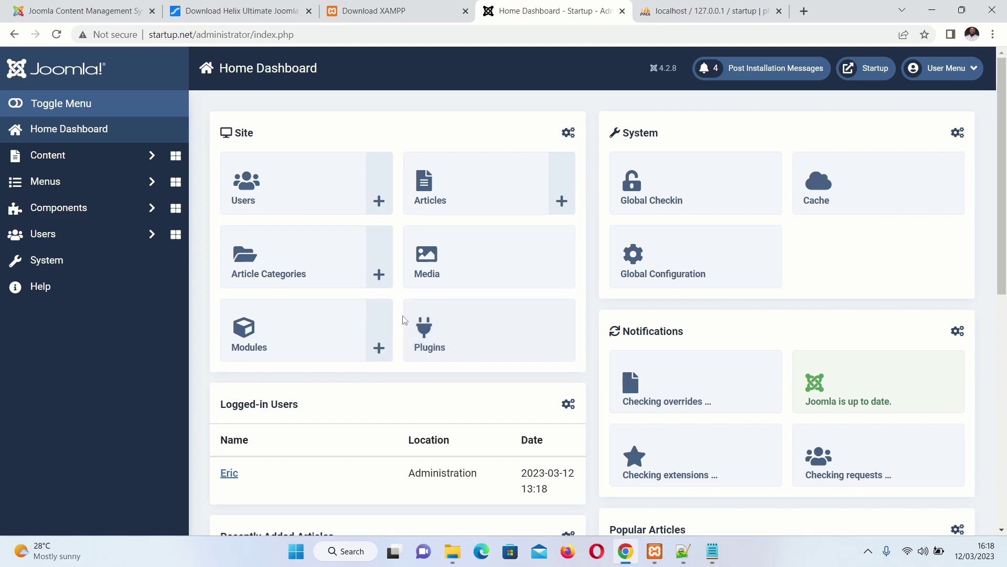
scroll(353, 306, down, 4)
scroll(337, 294, up, 4)
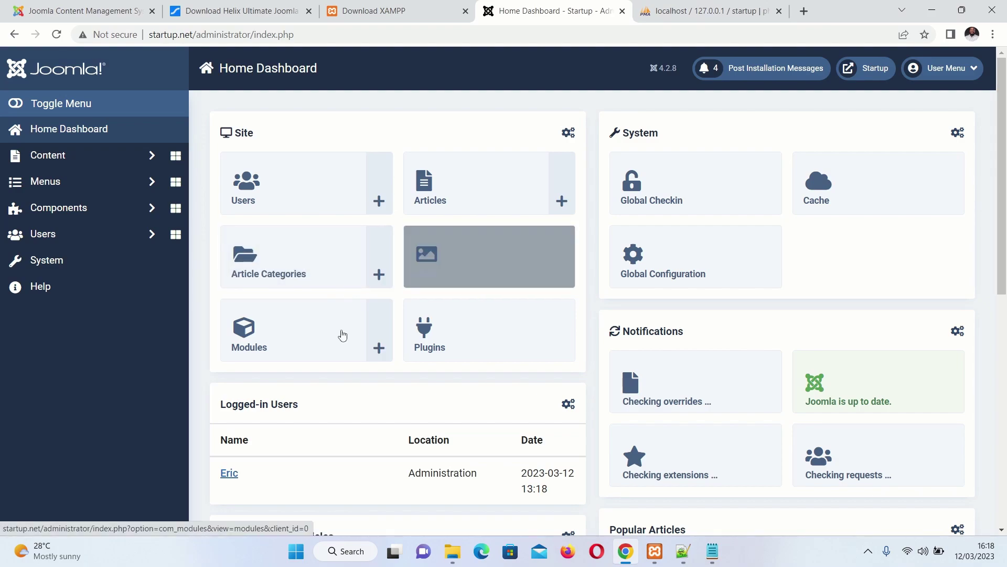
scroll(460, 344, down, 4)
scroll(461, 344, up, 4)
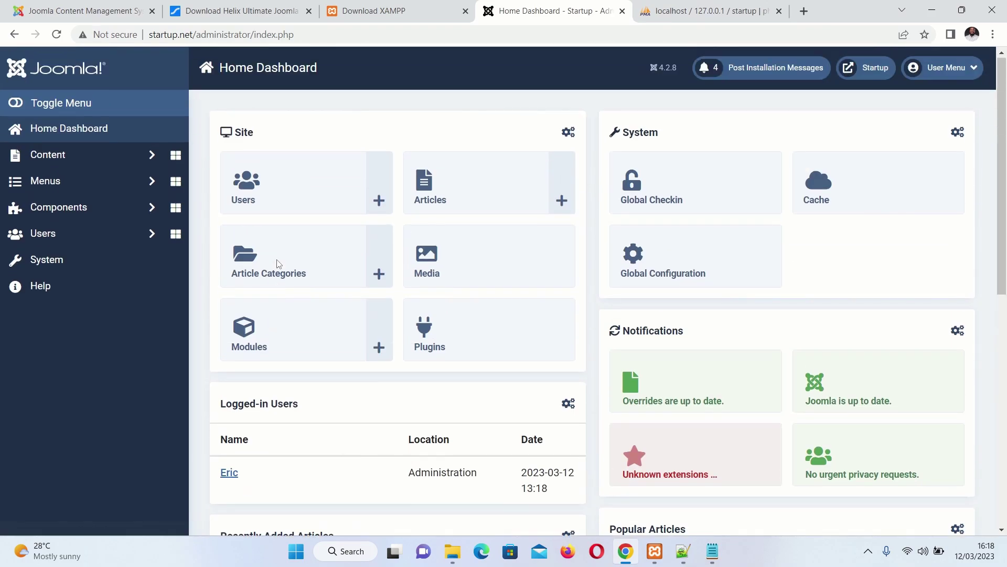
scroll(415, 347, down, 8)
scroll(408, 345, up, 8)
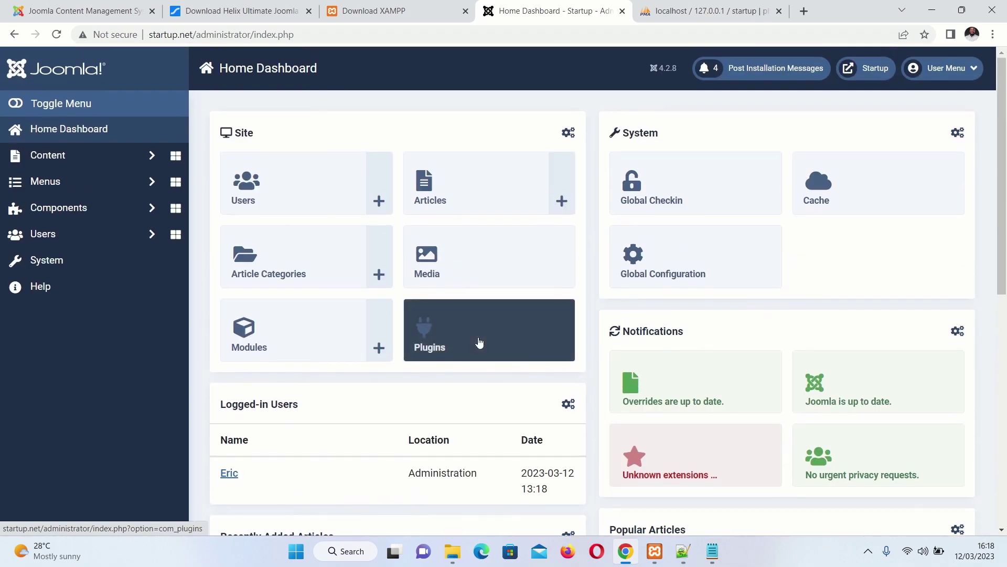
click(55, 265)
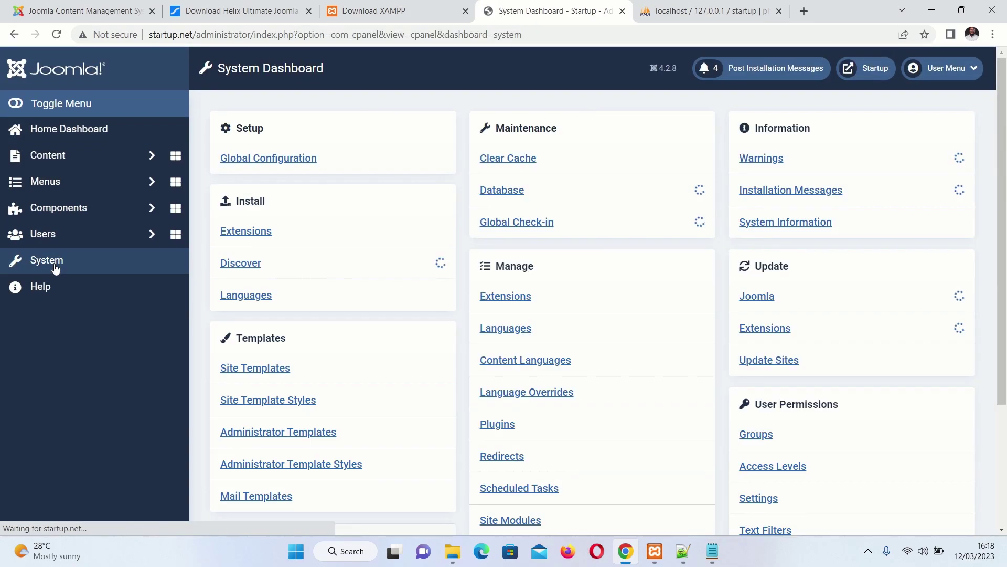
scroll(274, 339, down, 1)
click(274, 336)
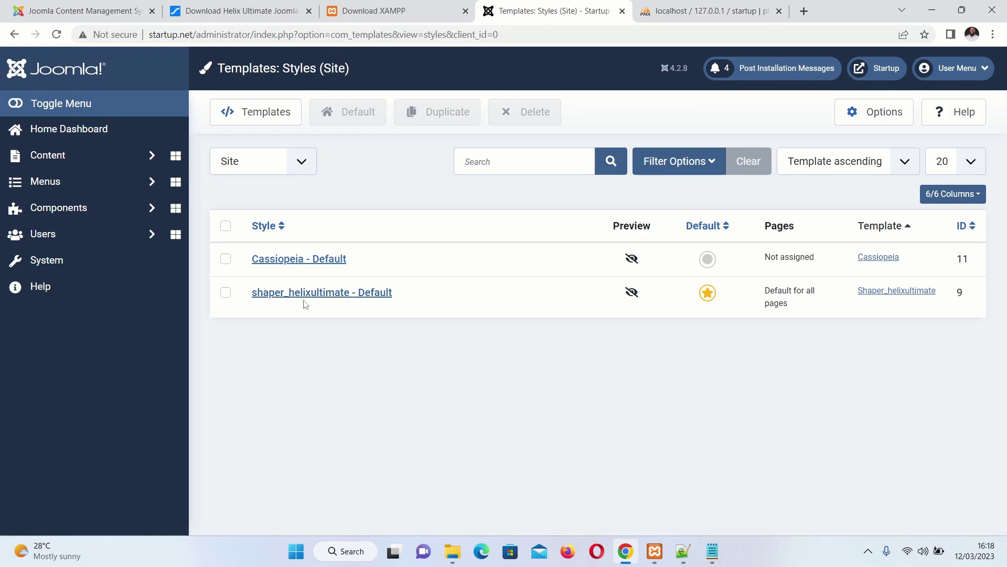
click(317, 295)
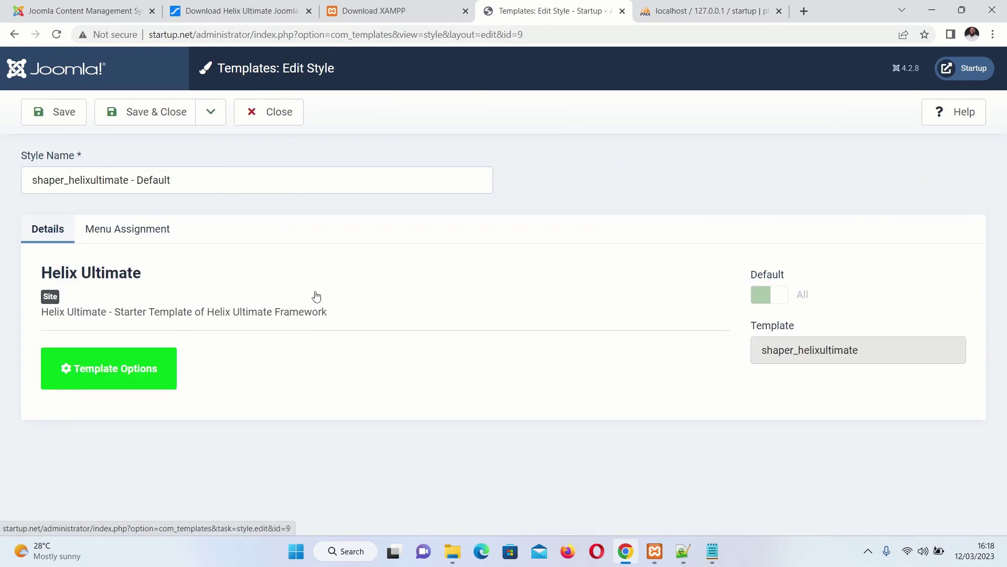
Launch Template Options and scroll through the Helix live site preview
click(120, 386)
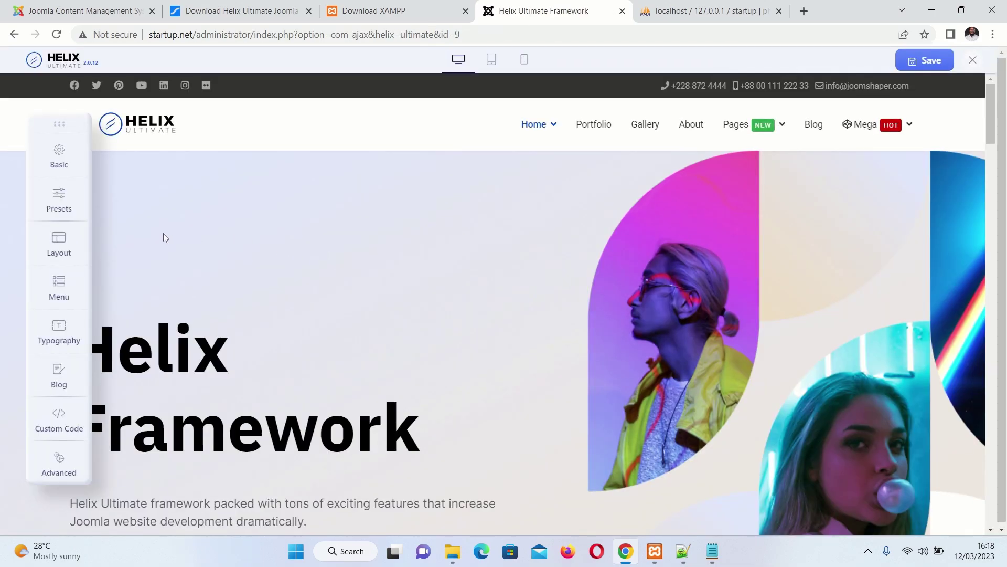
scroll(84, 420, down, 6)
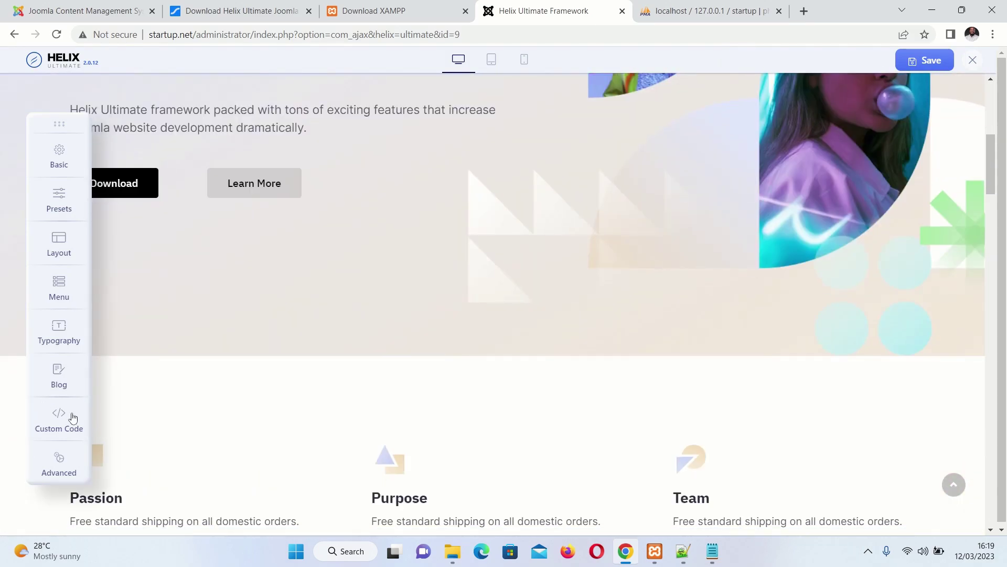
scroll(383, 362, down, 12)
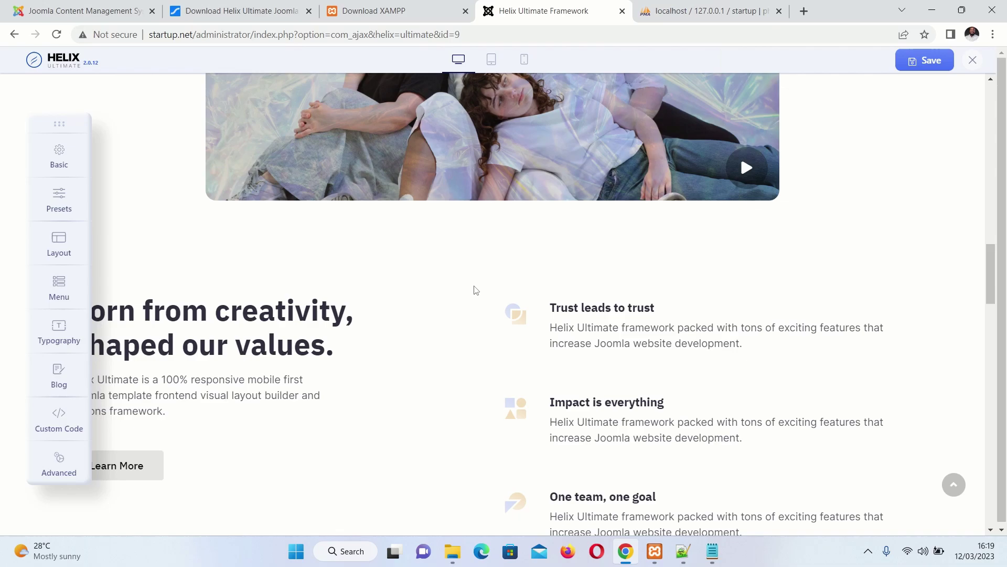
scroll(582, 275, down, 12)
scroll(377, 348, up, 20)
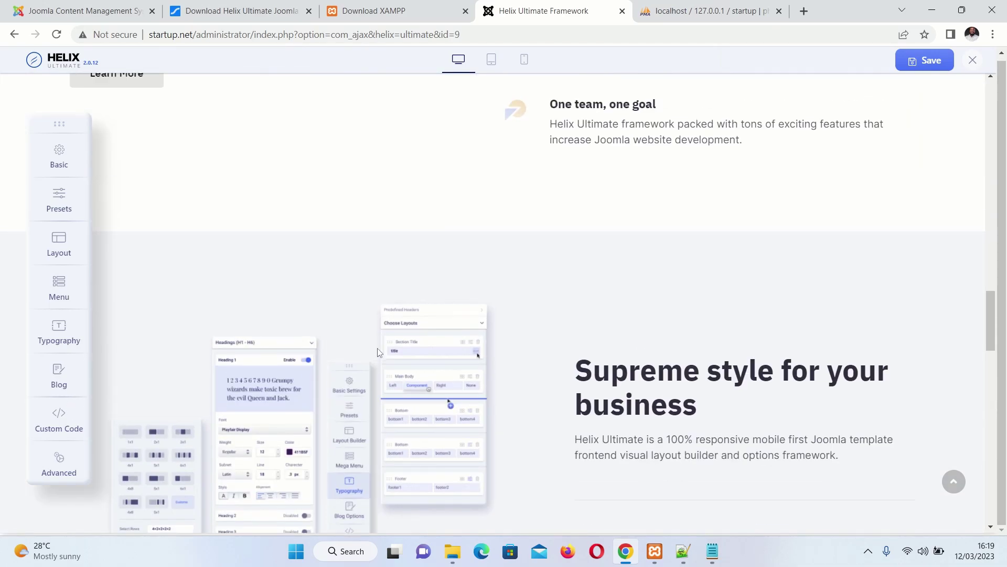